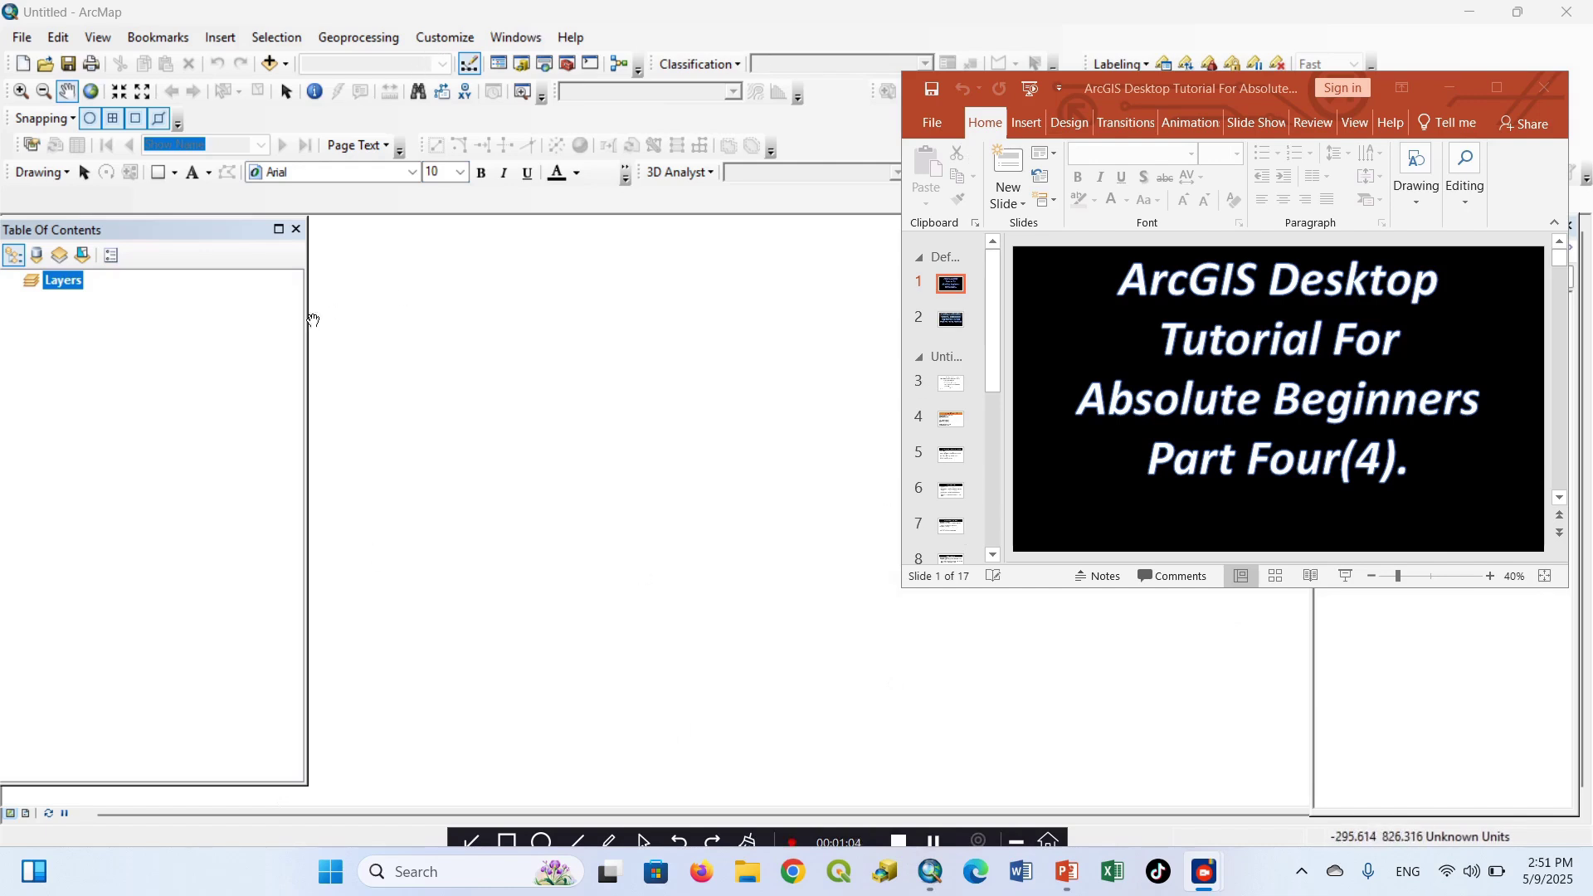
Switch to PowerPoint, review the map layout introduction and Lists of Contents slides in the maximized presentation, and return to ArcMap
mouse_move(206, 241)
left_mouse_down()
mouse_move(207, 224)
mouse_move(206, 238)
left_mouse_up()
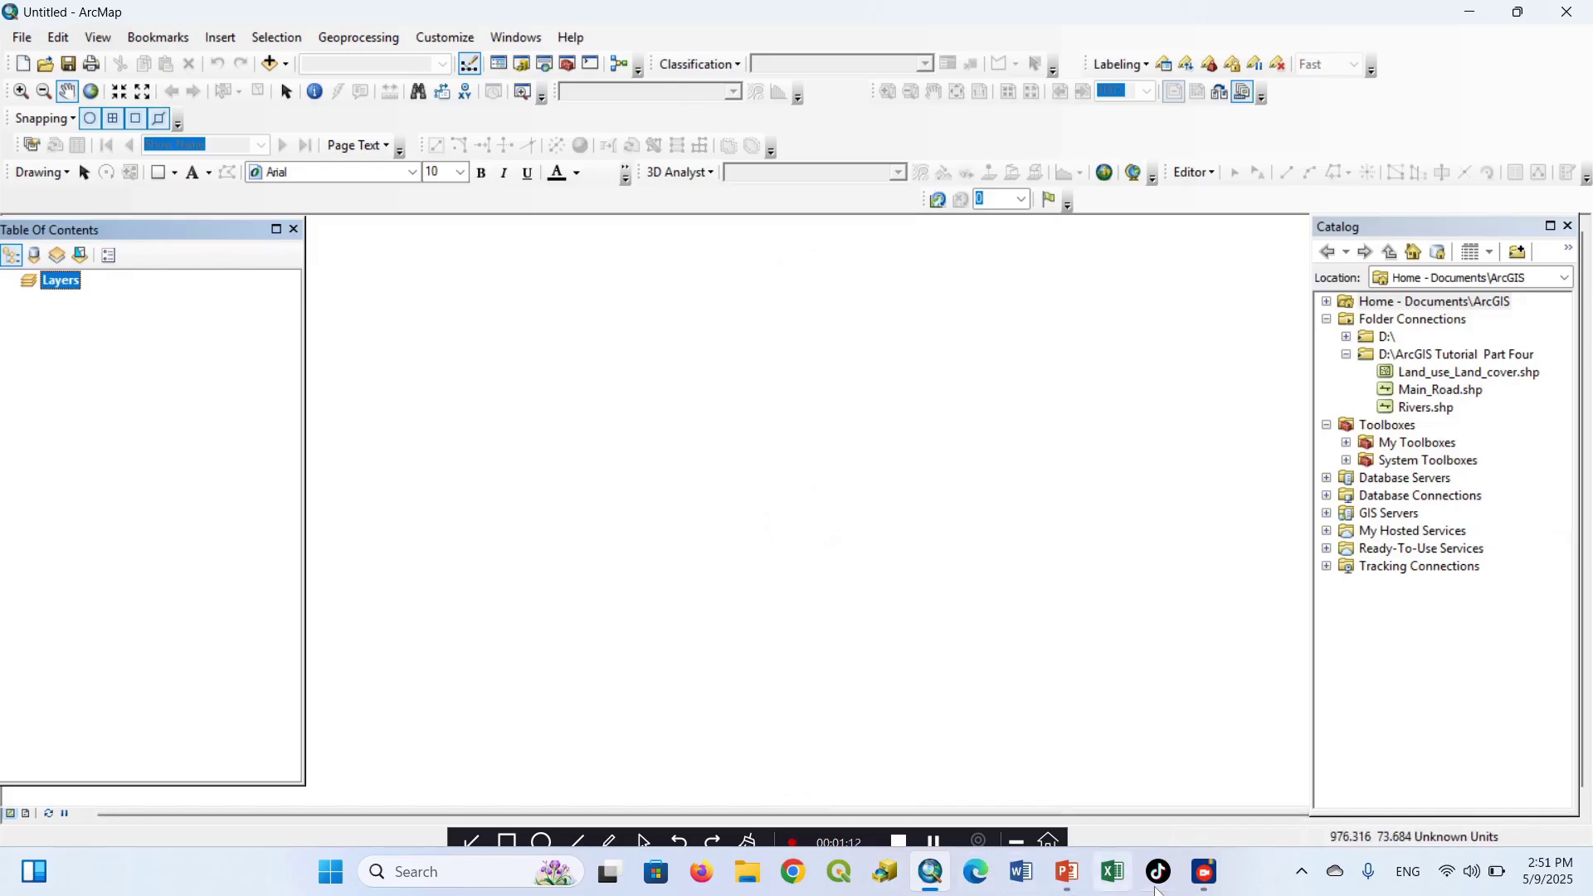
left_click(1068, 872)
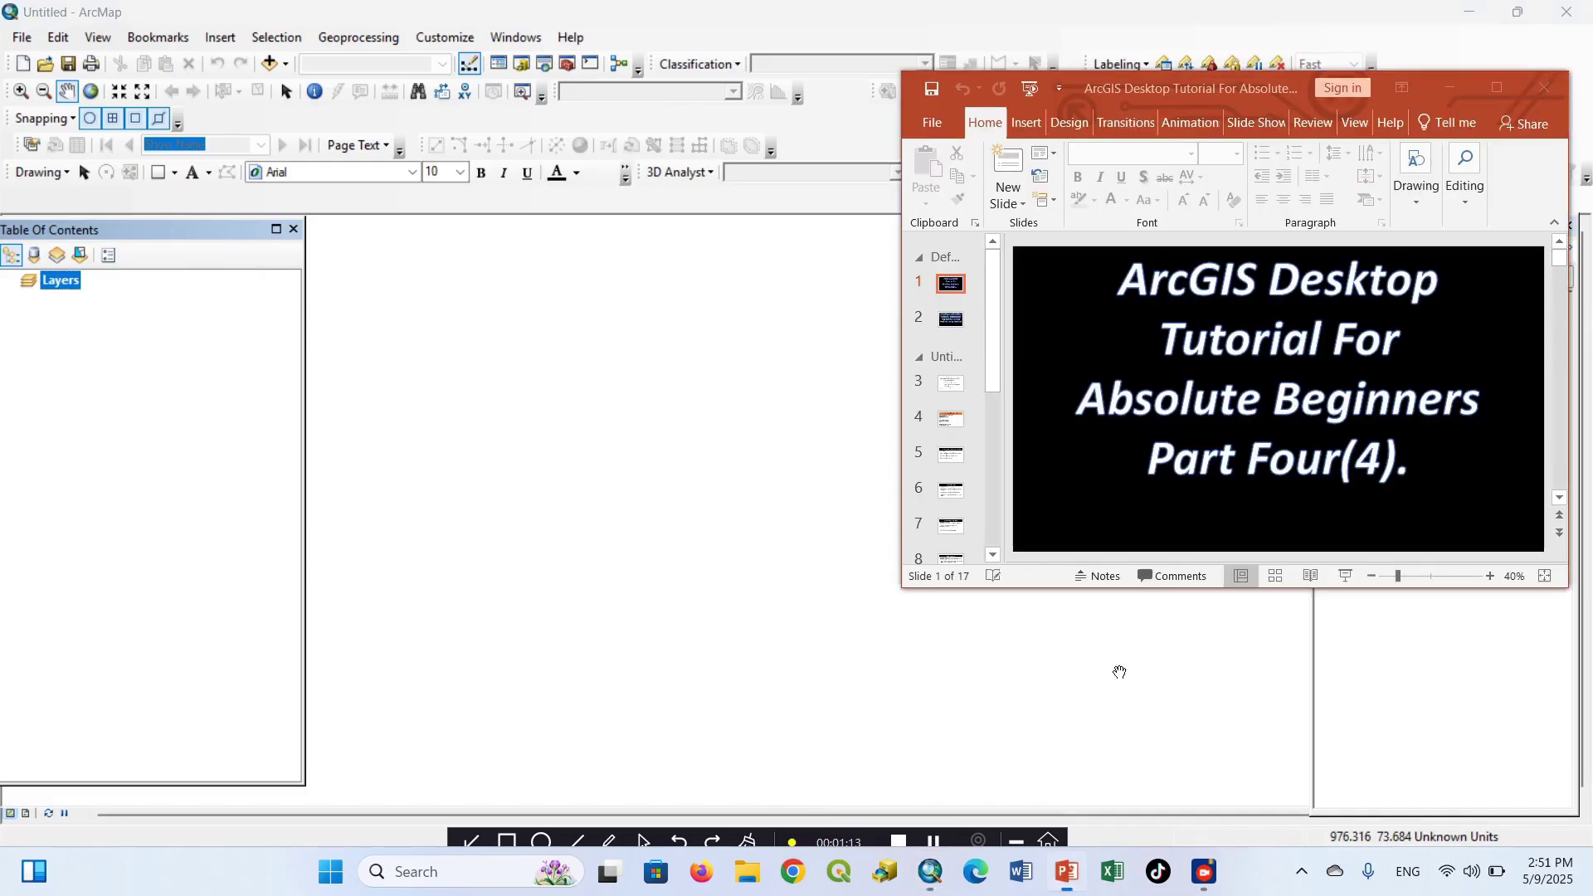
left_click(1497, 91)
left_click(116, 506)
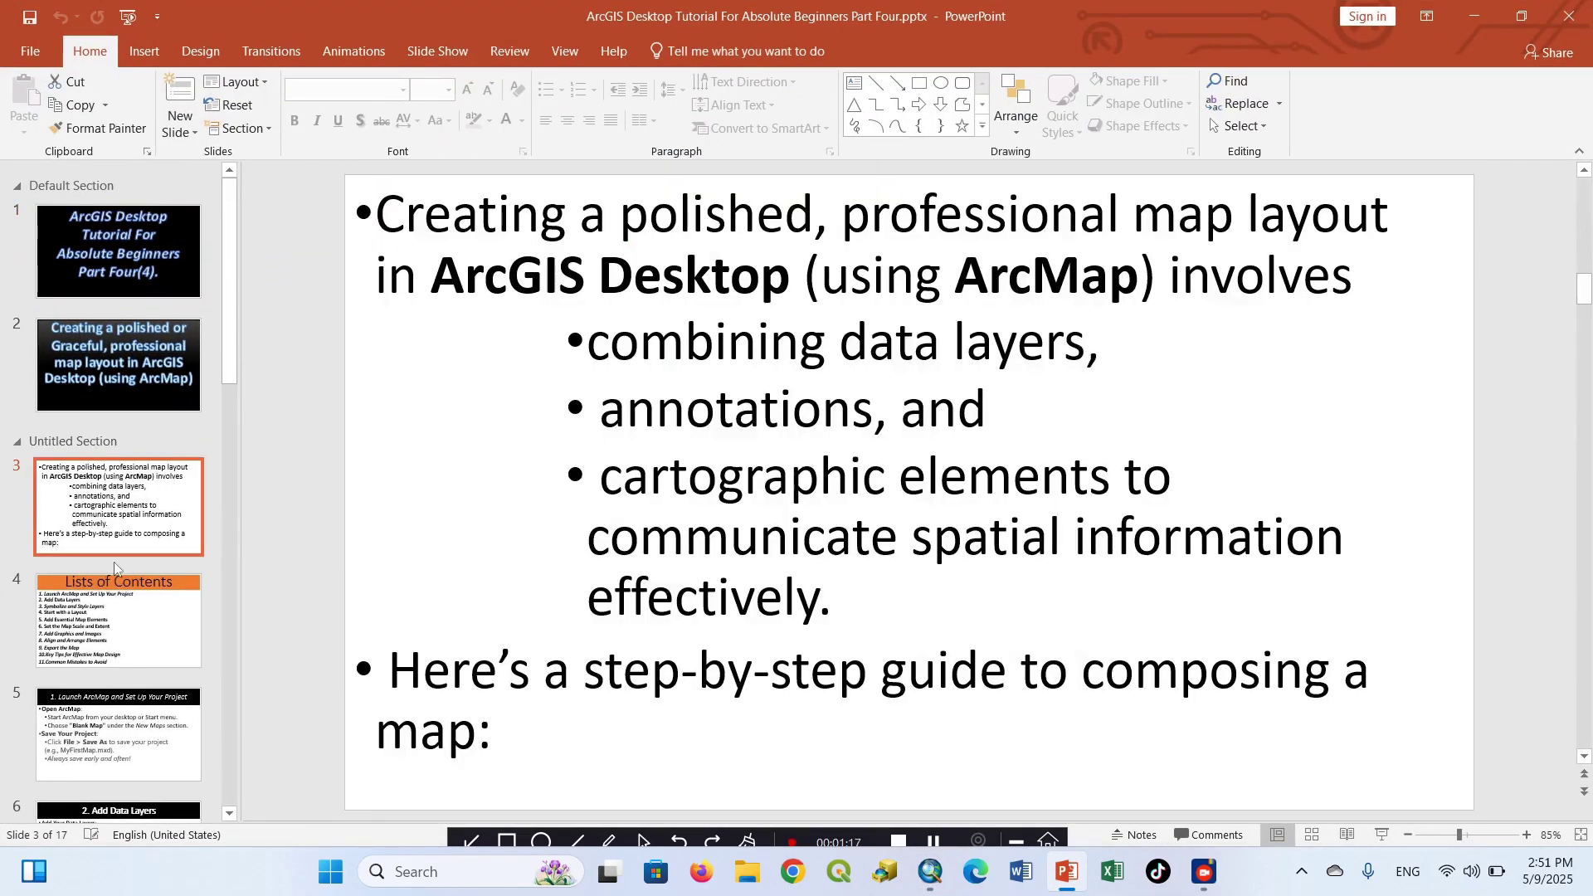
left_click(144, 642)
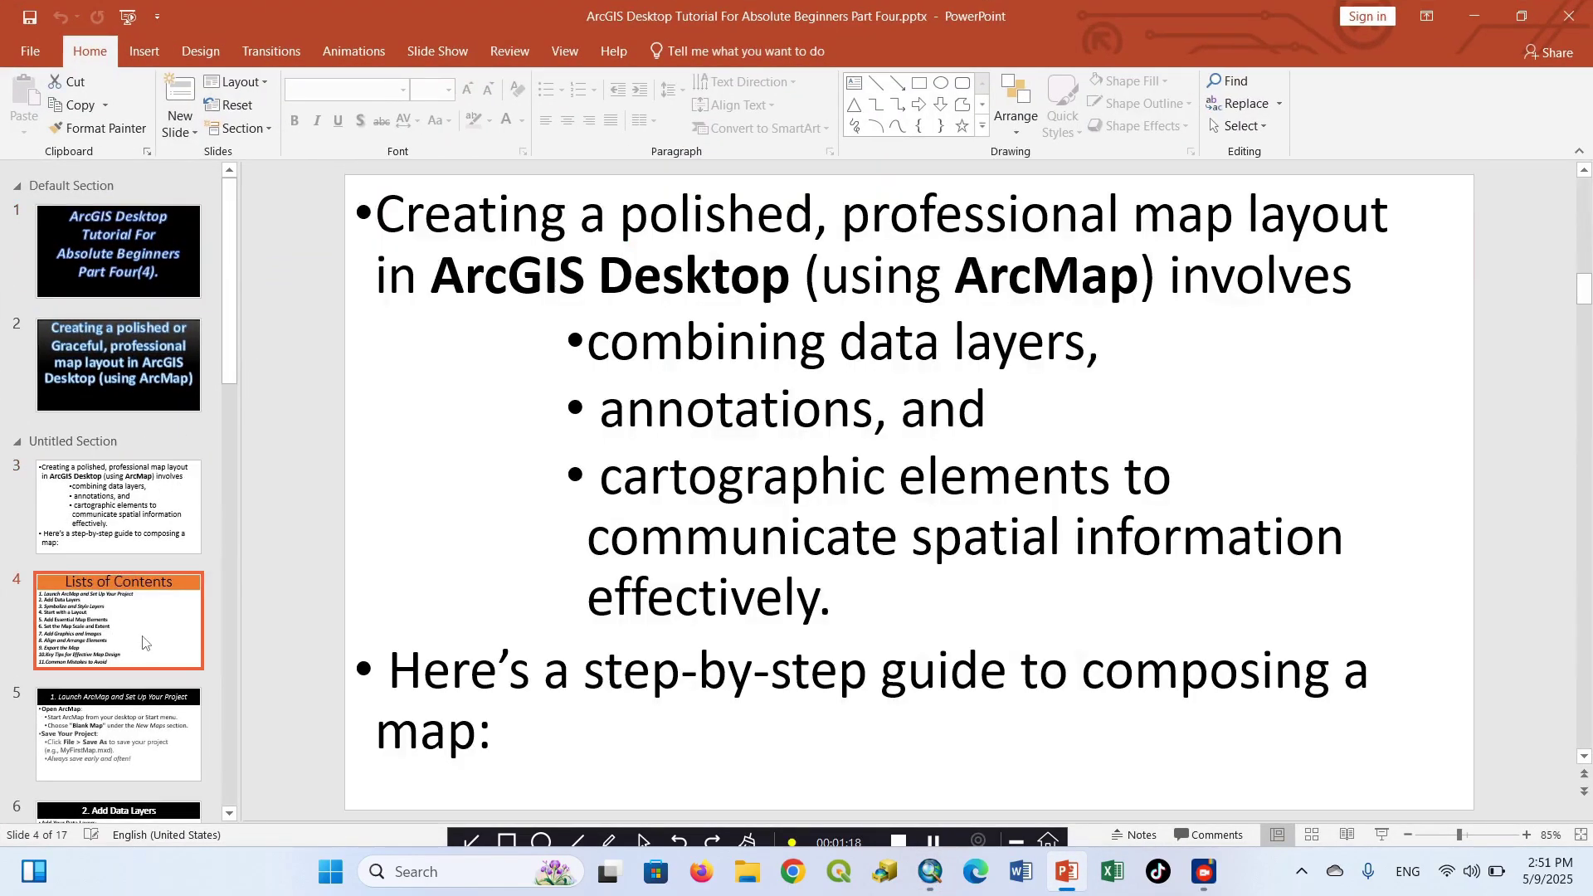
left_click(927, 878)
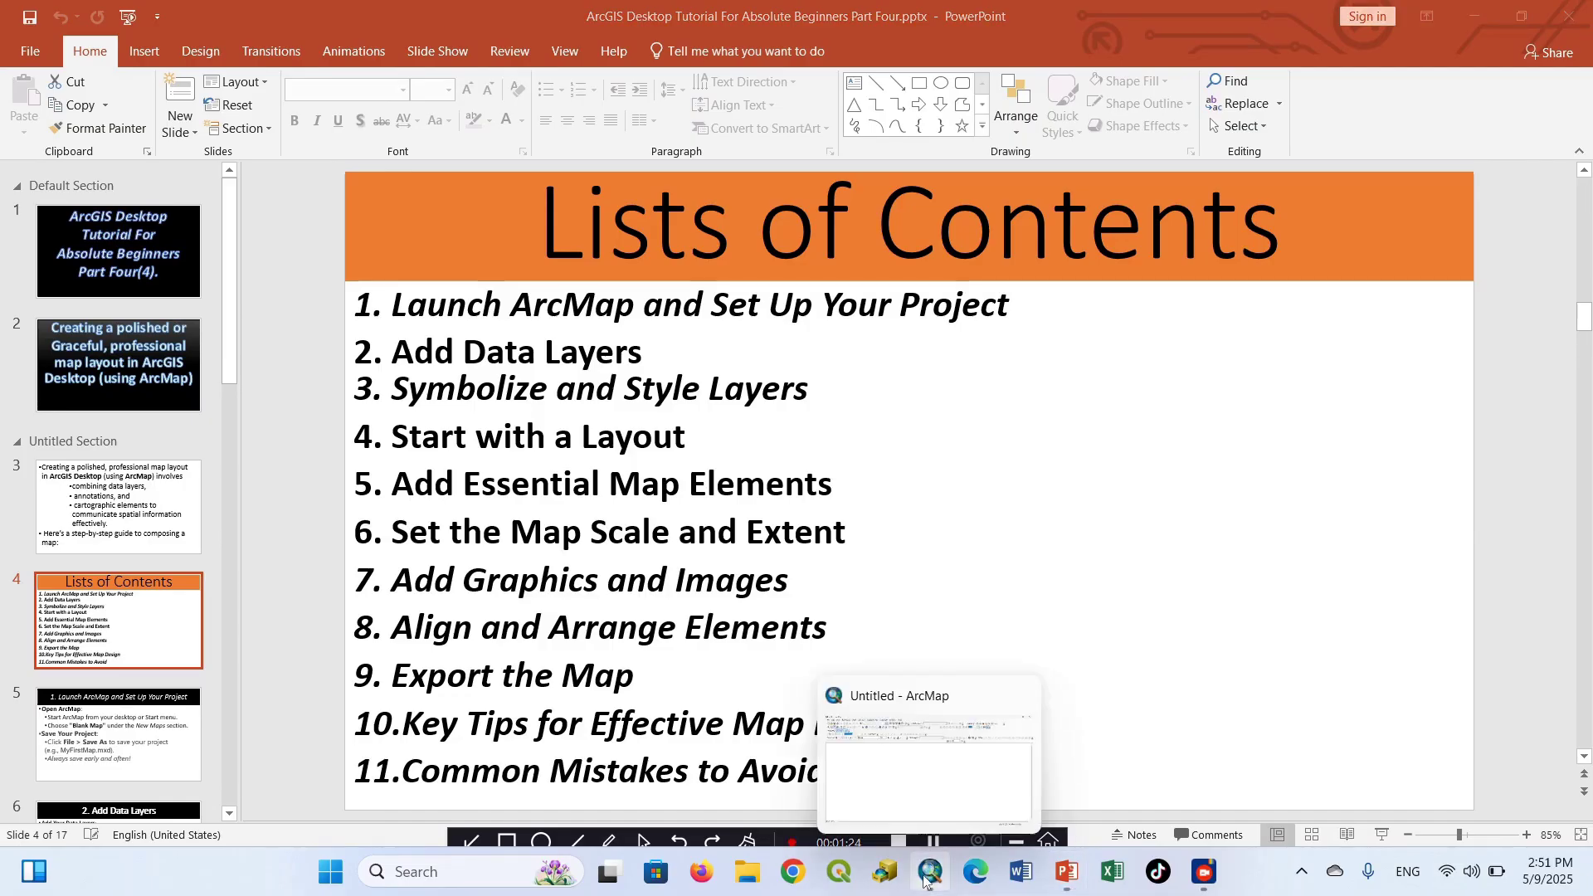
left_click(936, 826)
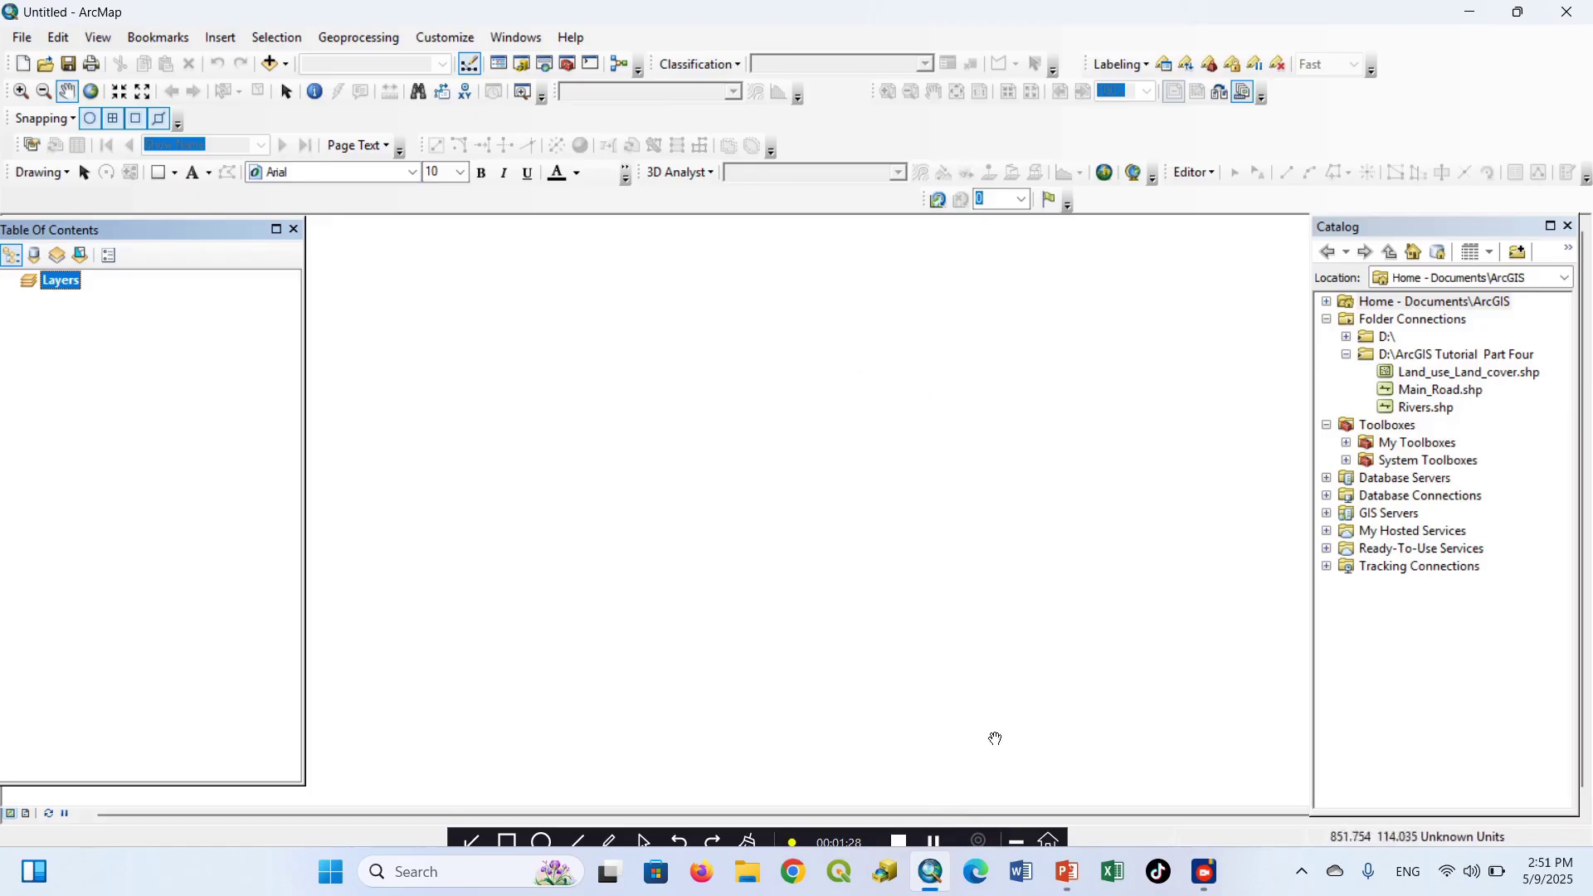
left_click(931, 873)
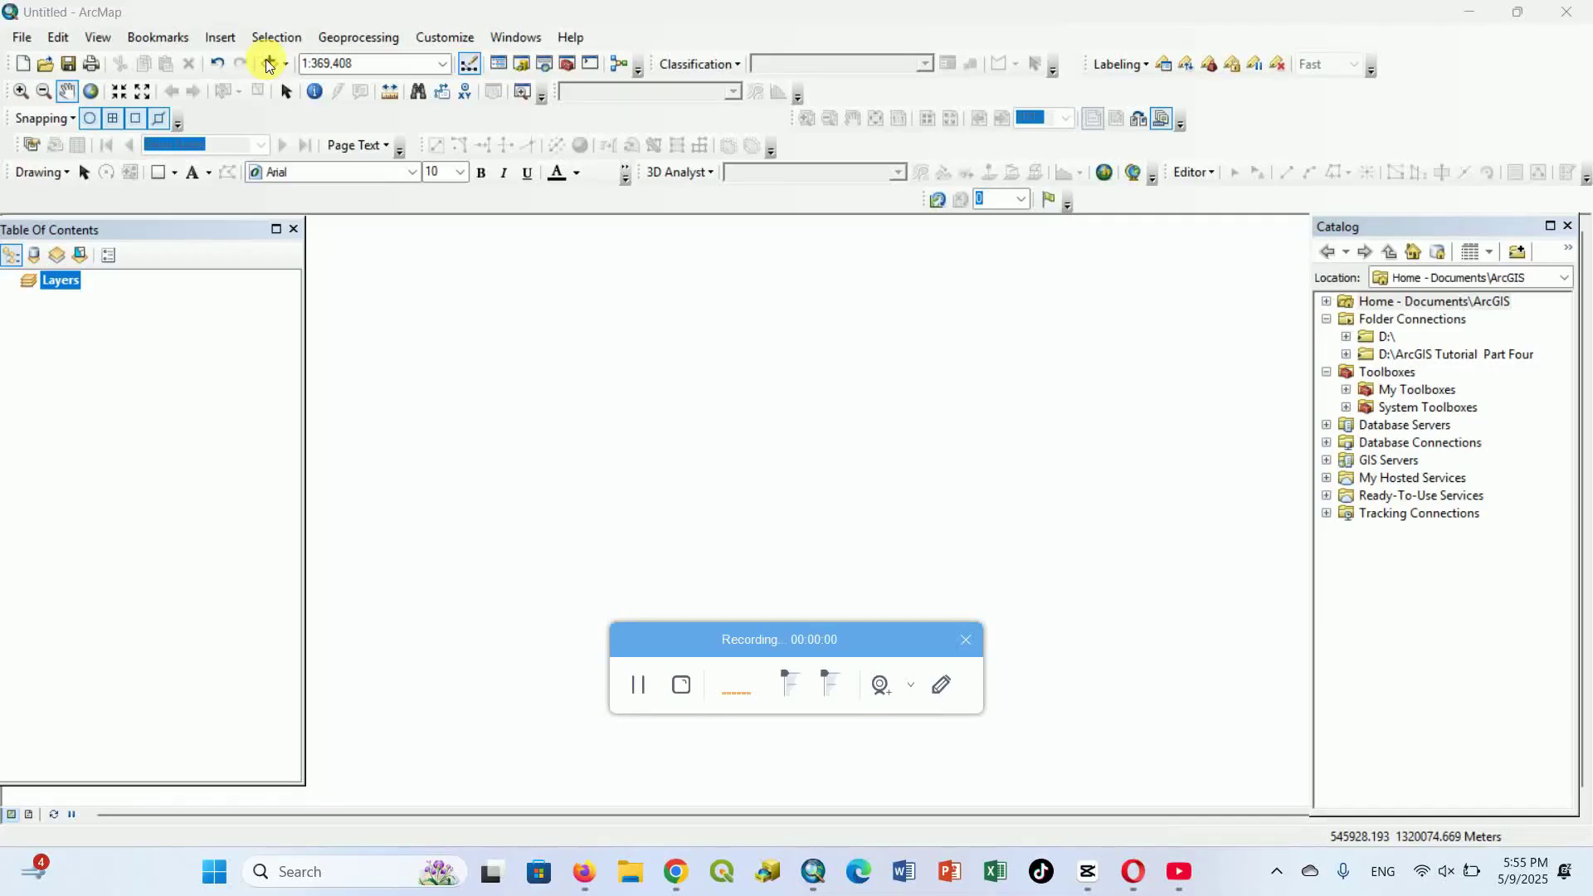
left_click(267, 61)
right_click(148, 373)
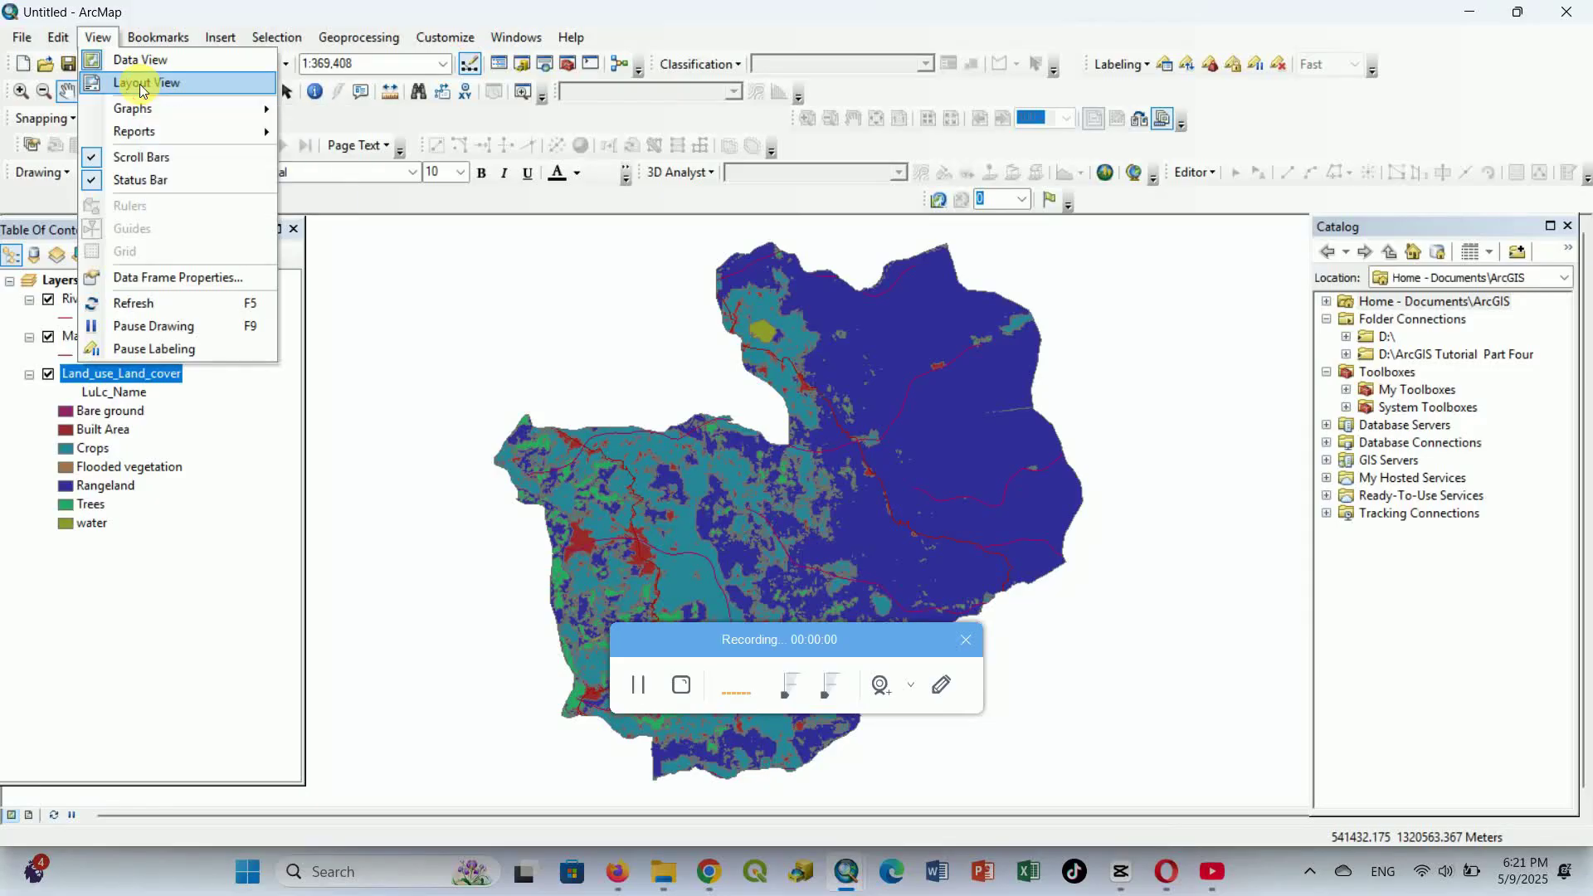
left_click(140, 83)
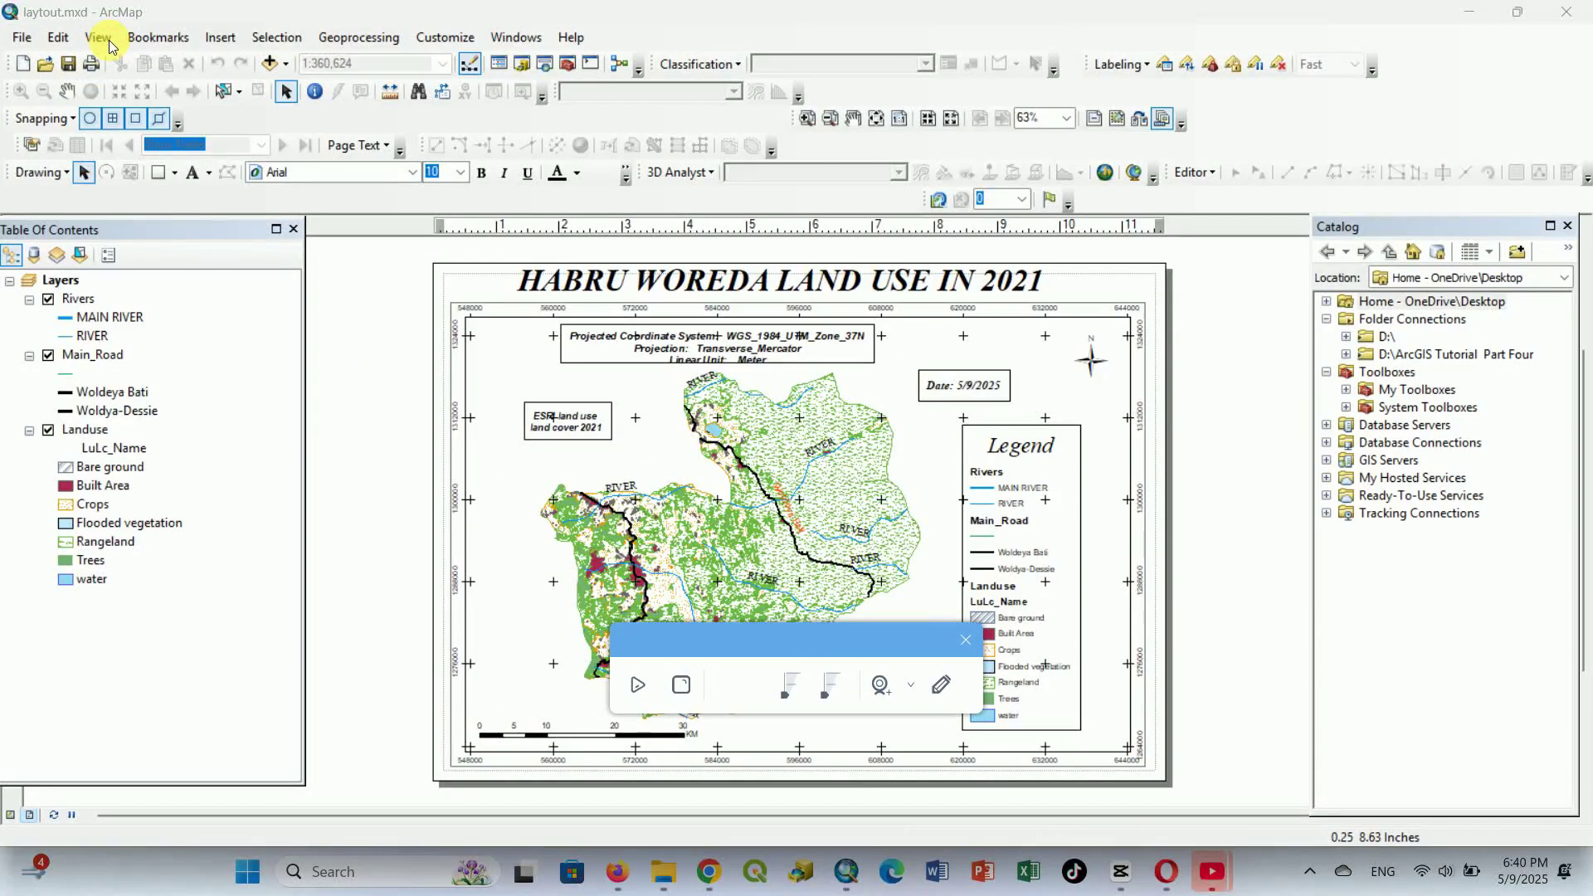
left_click(108, 40)
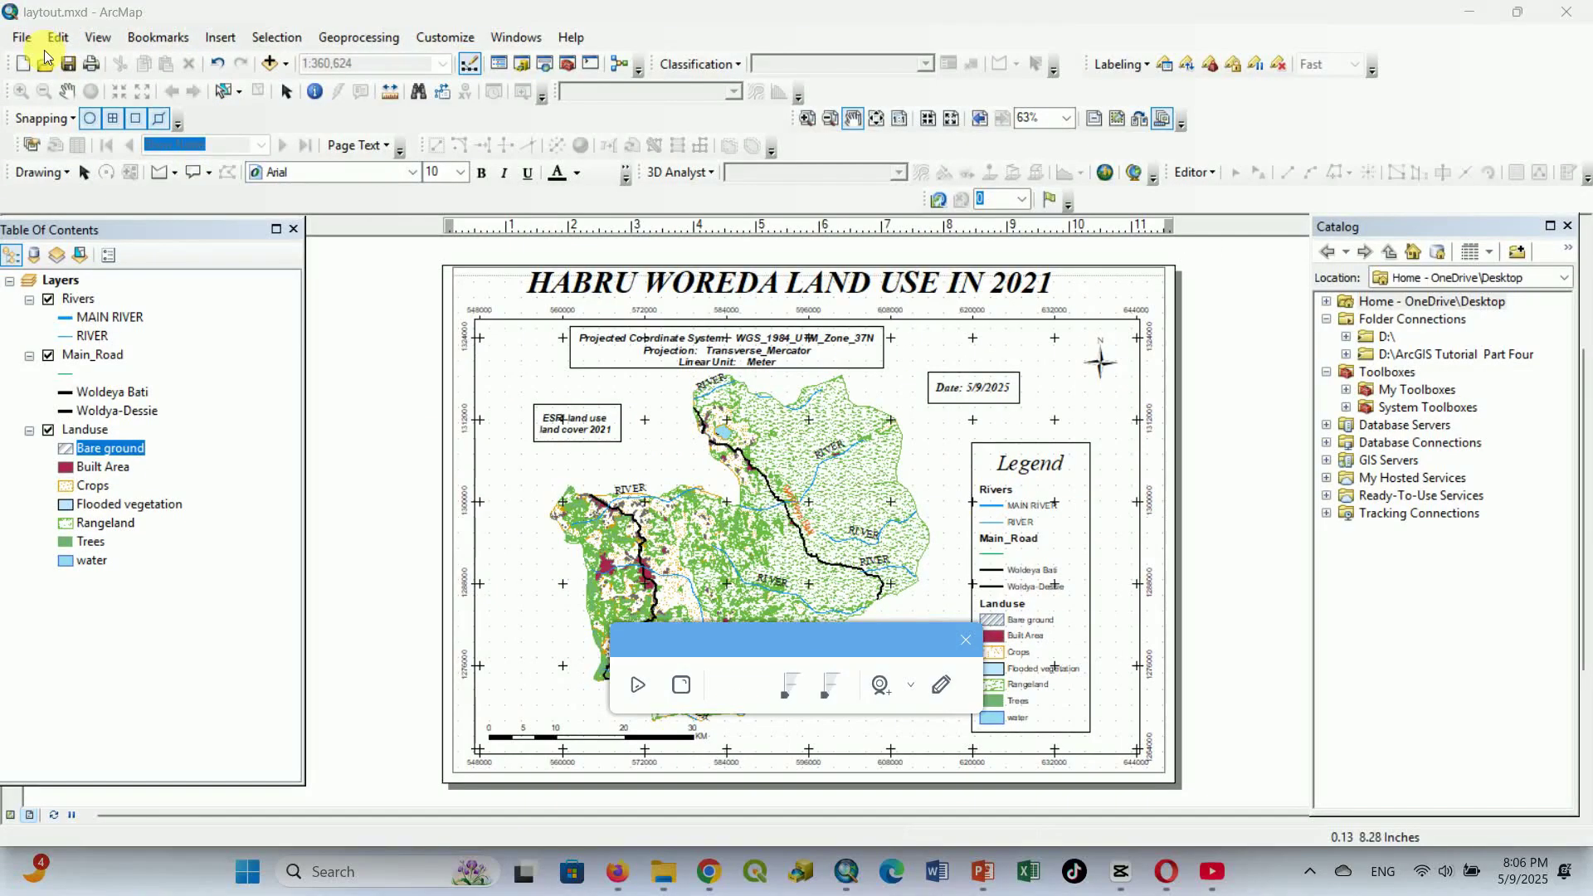
left_click(99, 38)
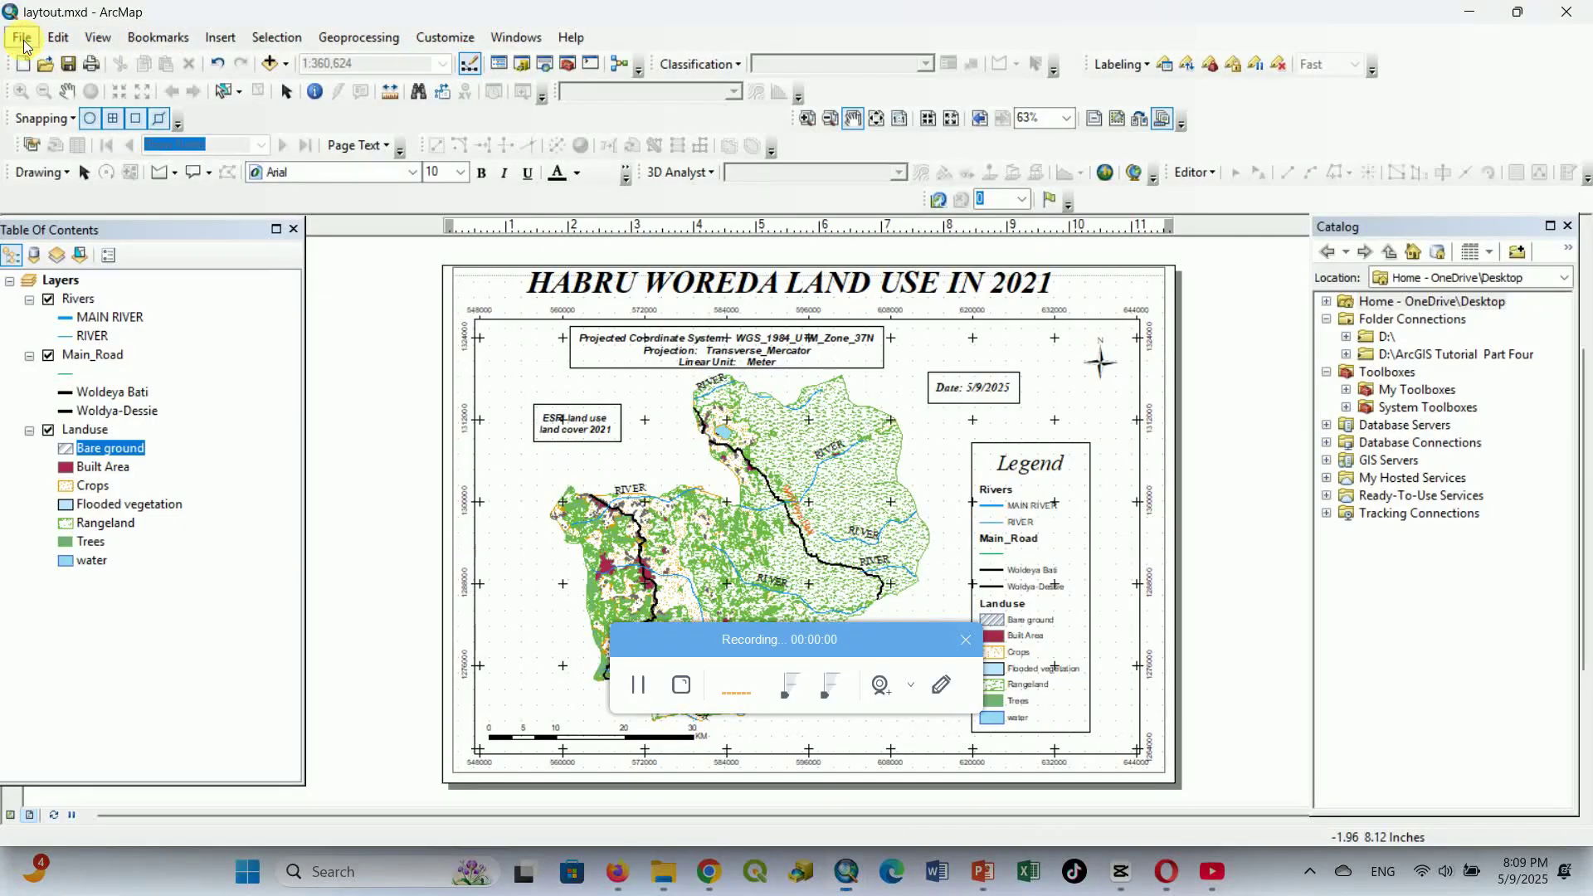
left_click(23, 38)
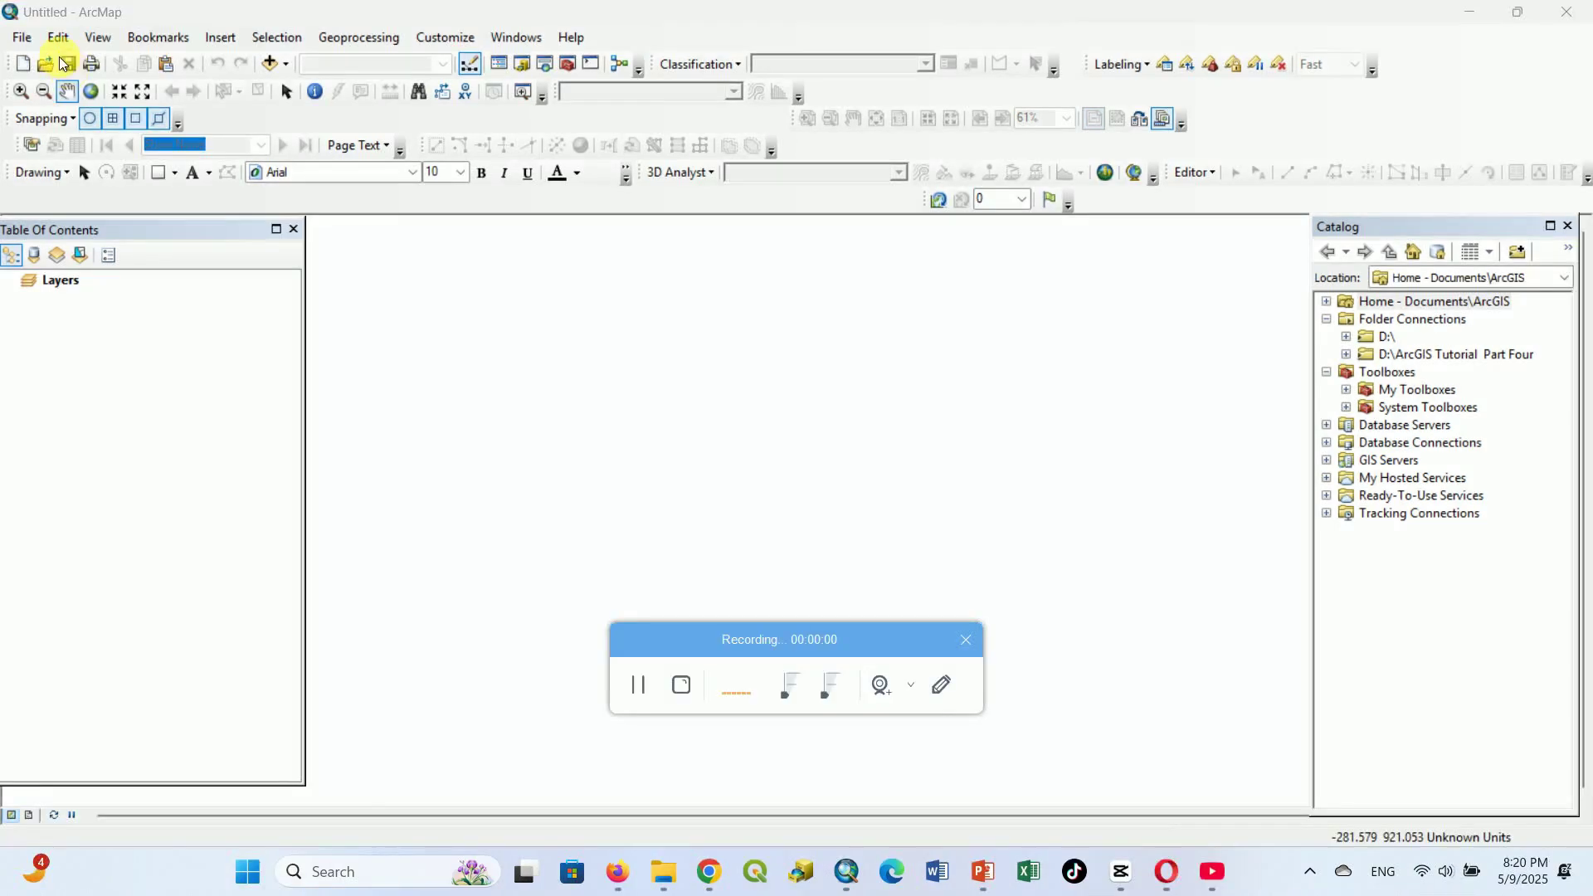
left_click(63, 60)
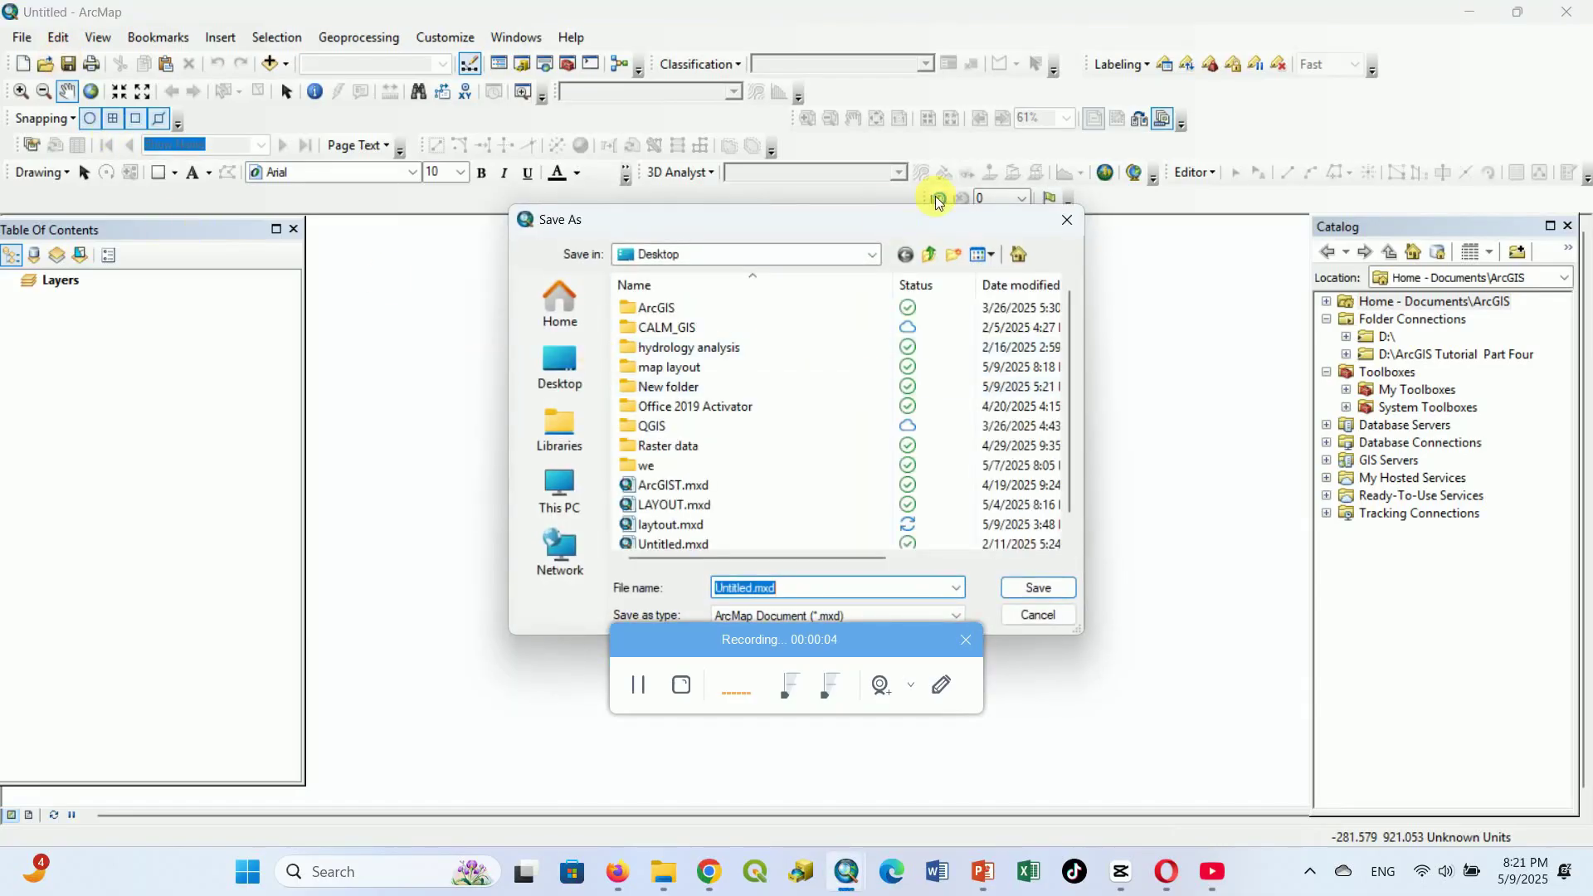
left_click(1074, 227)
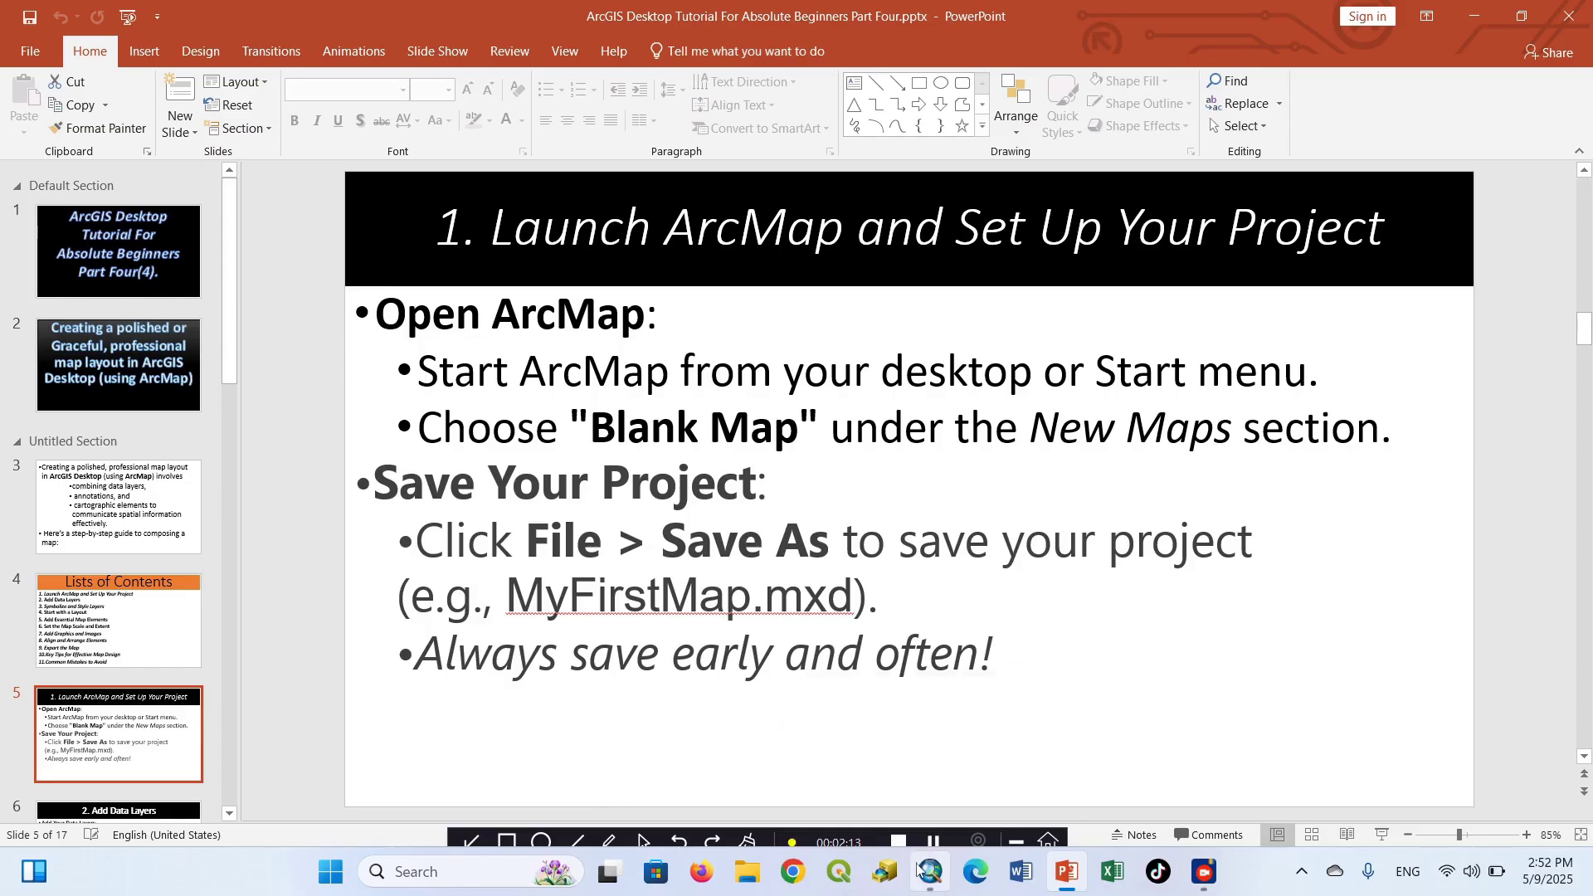
Switch to ArcMap and save the blank map document to the Desktop as an ArcMap document named laytout
left_click(923, 870)
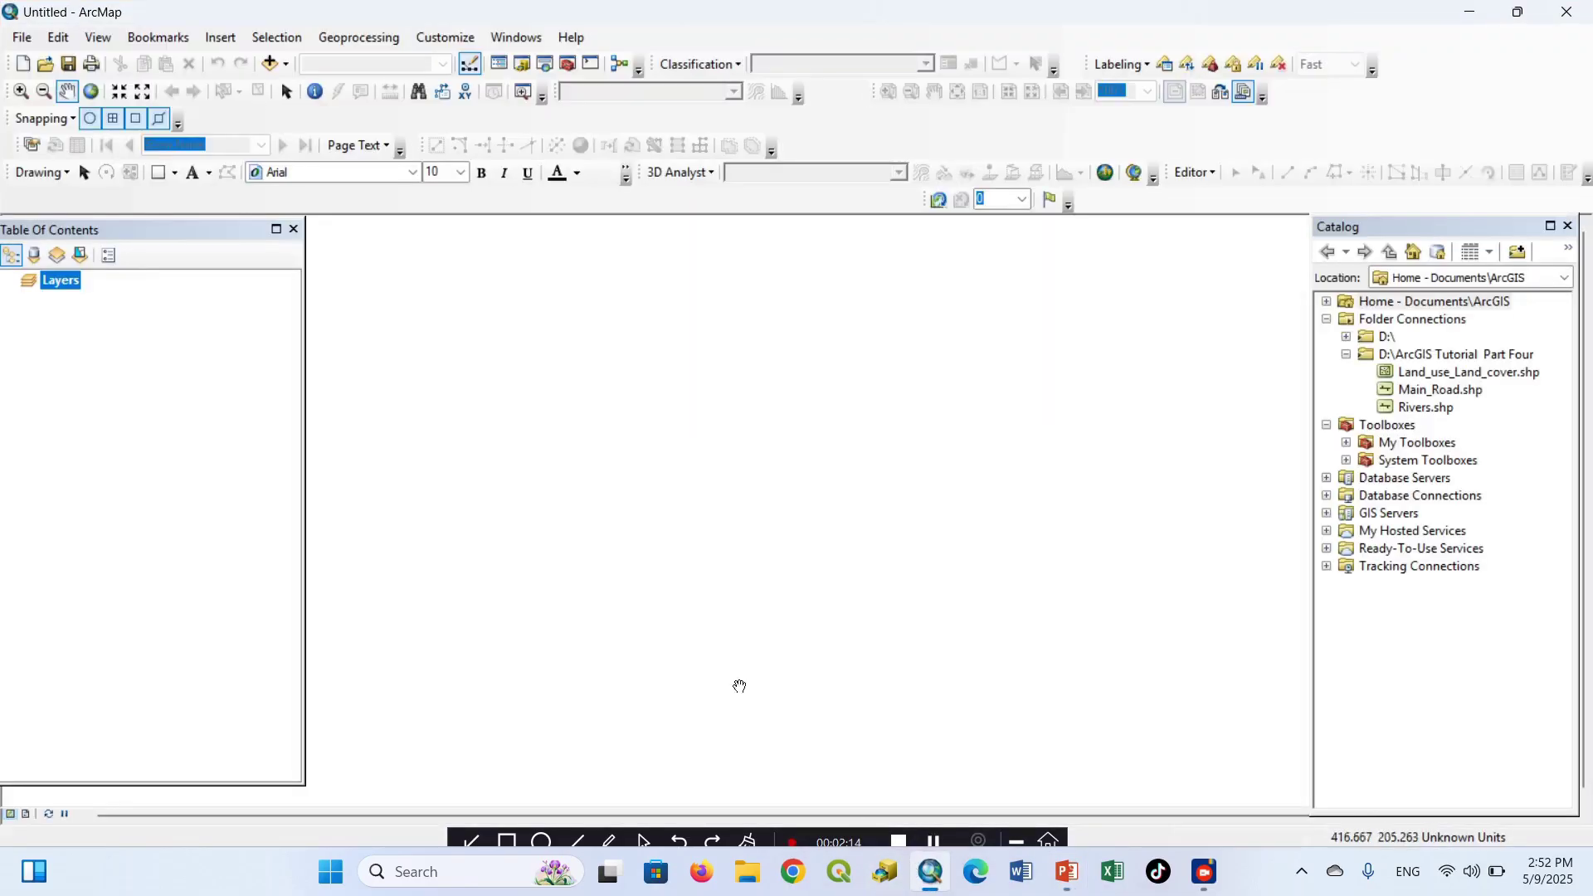
left_click(69, 64)
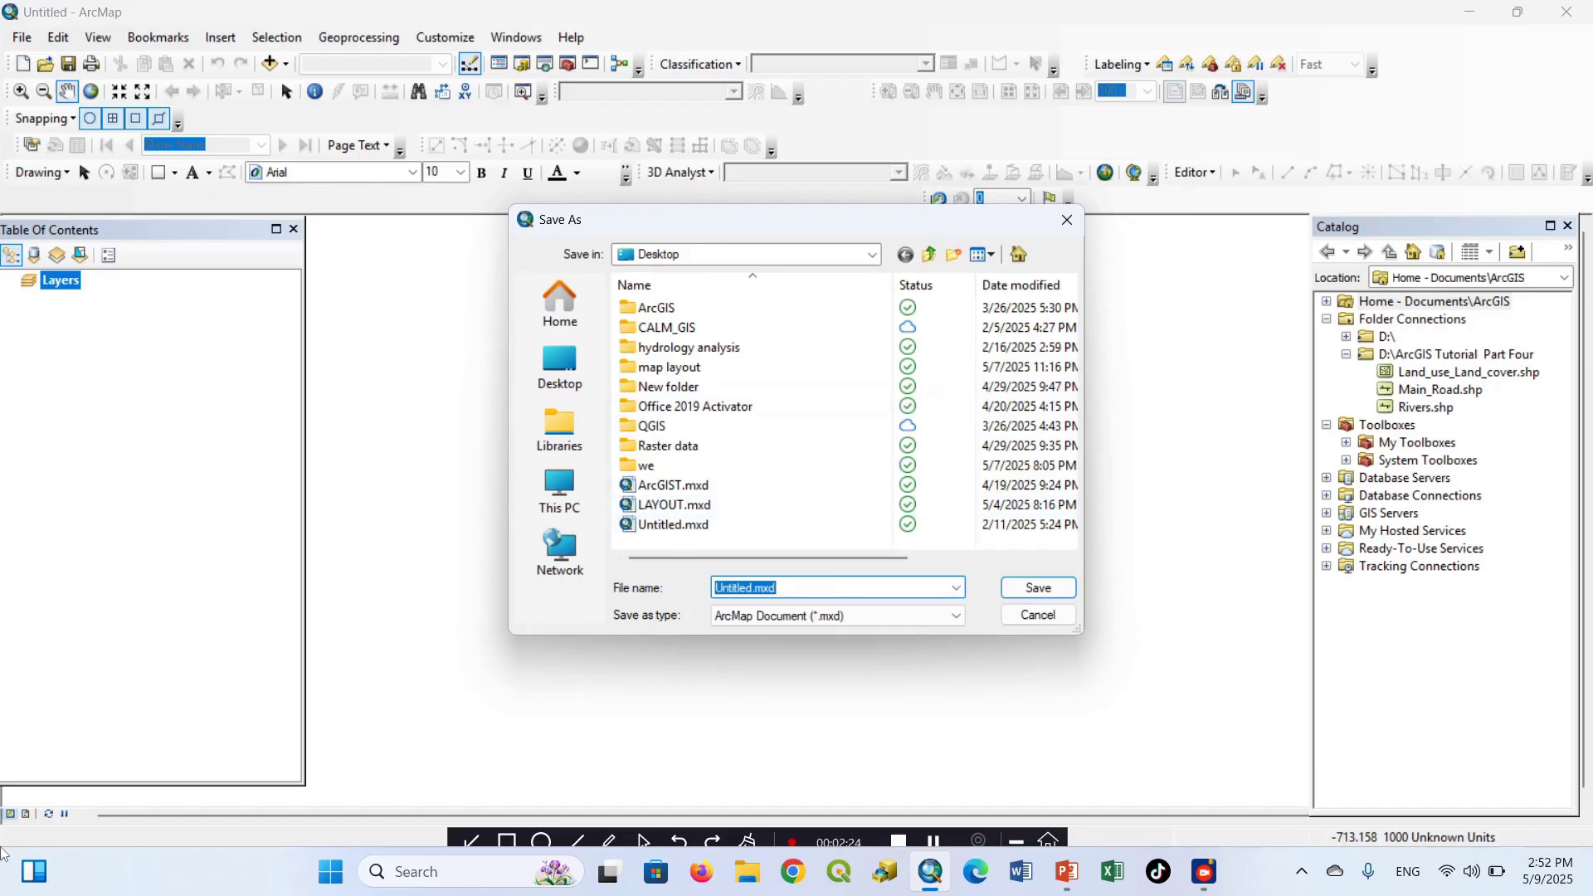
type("lay")
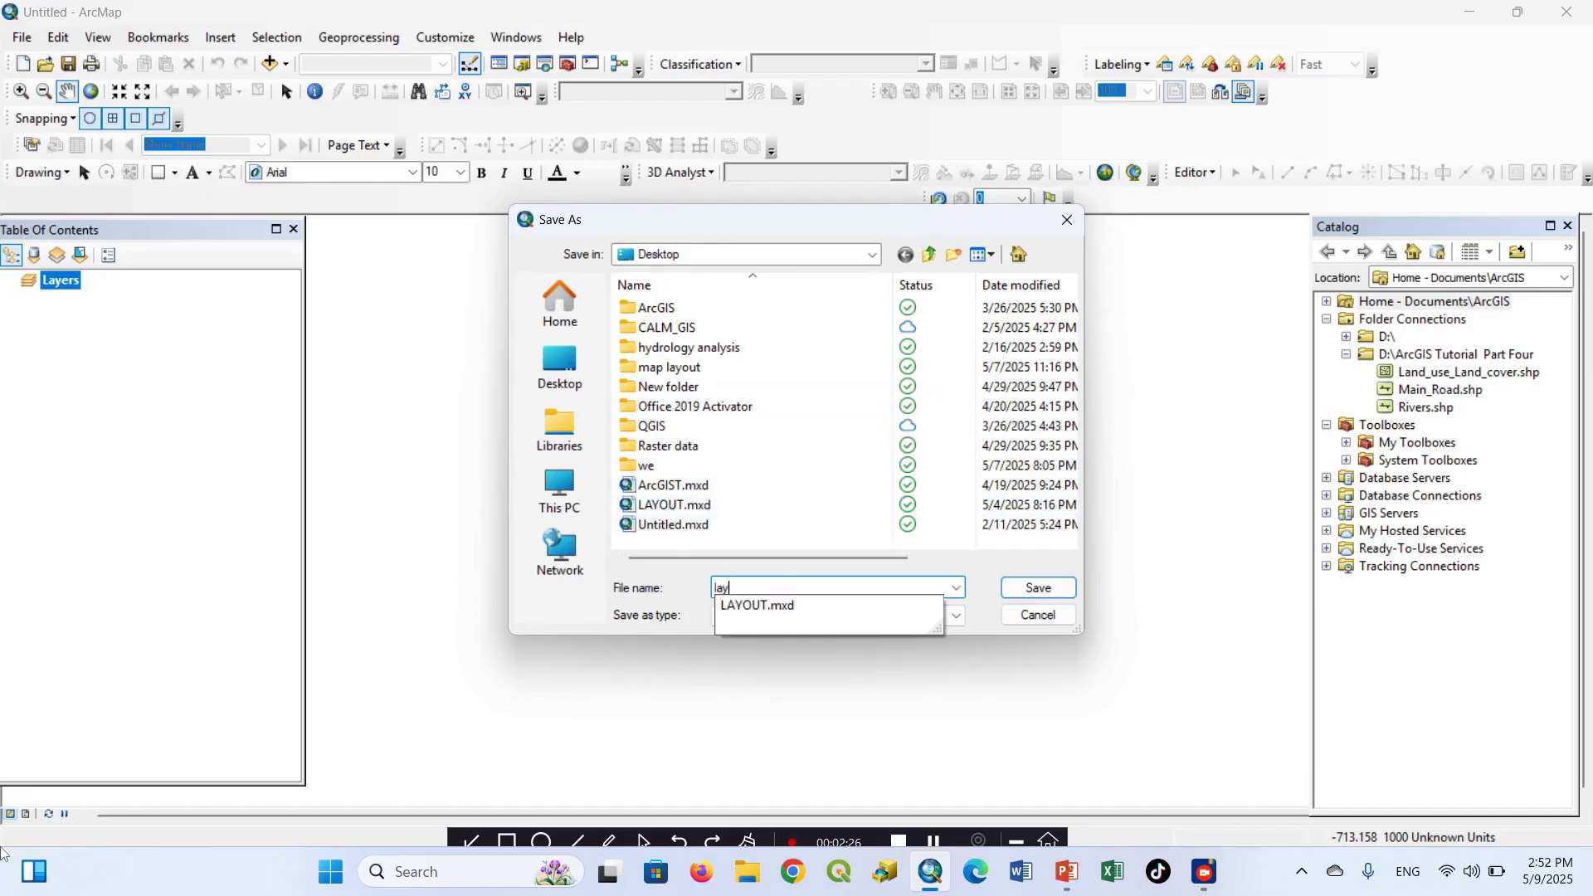
type("tout")
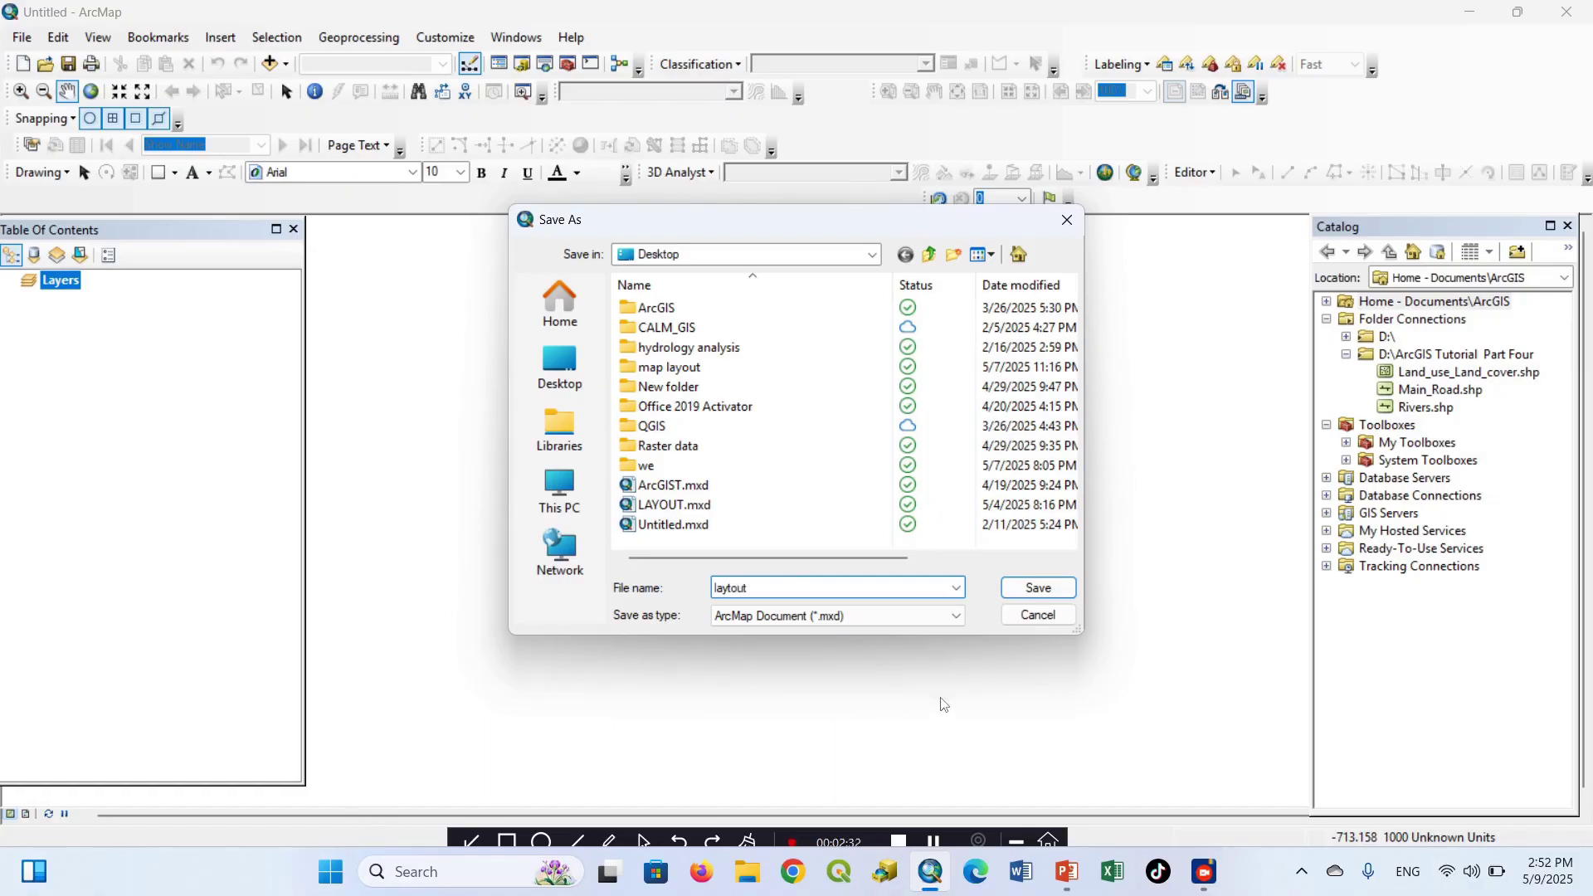
left_click(1050, 598)
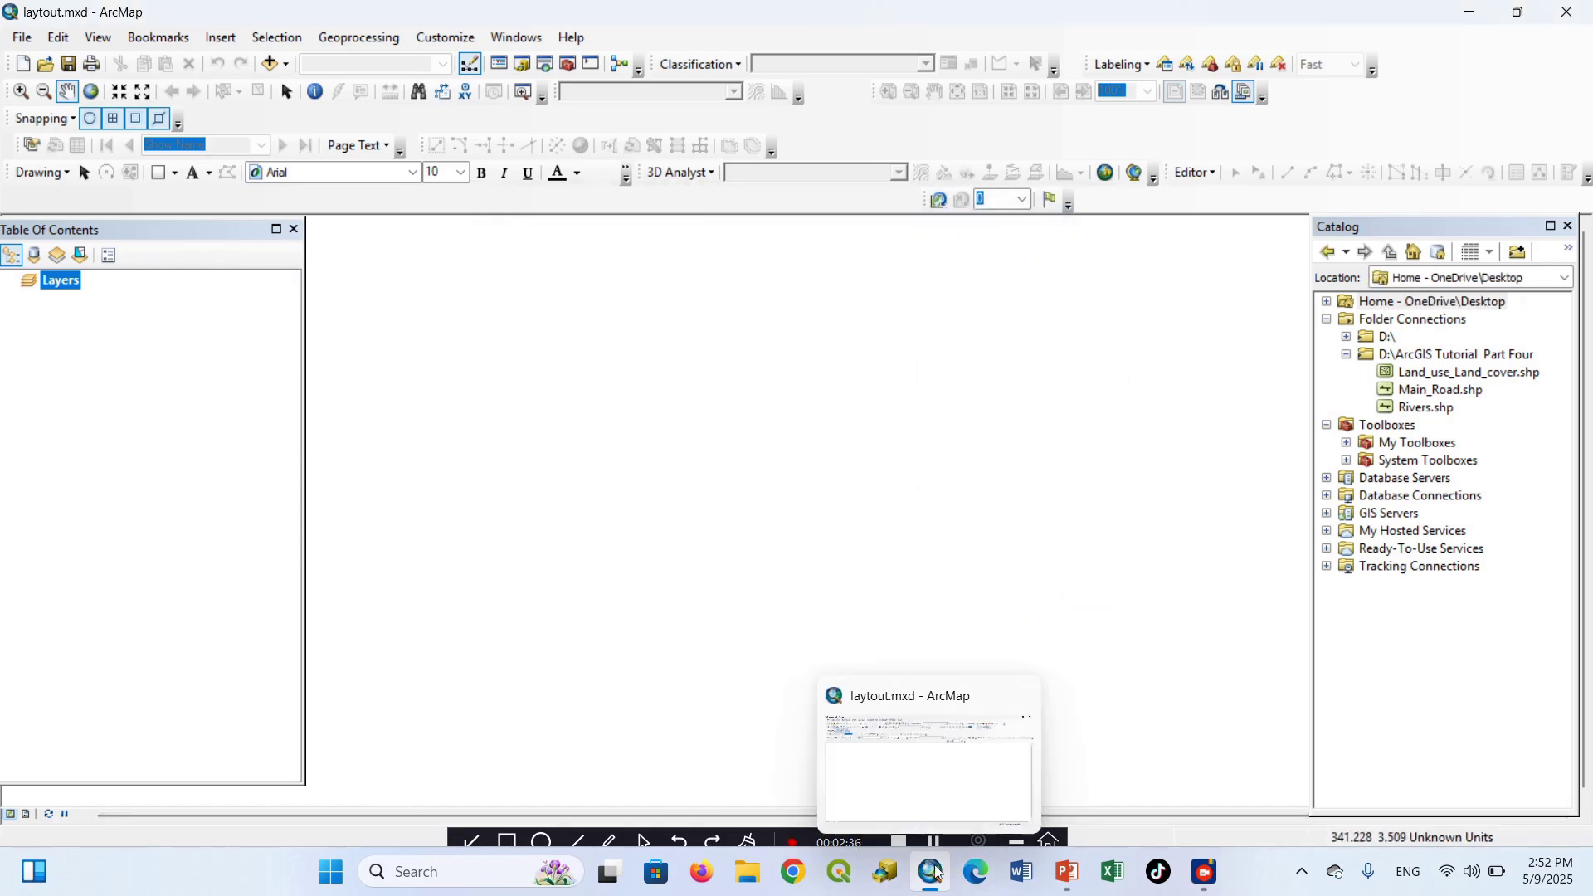
Read the Add Data Layers slide in the PowerPoint presentation and return to ArcMap
left_click(1068, 867)
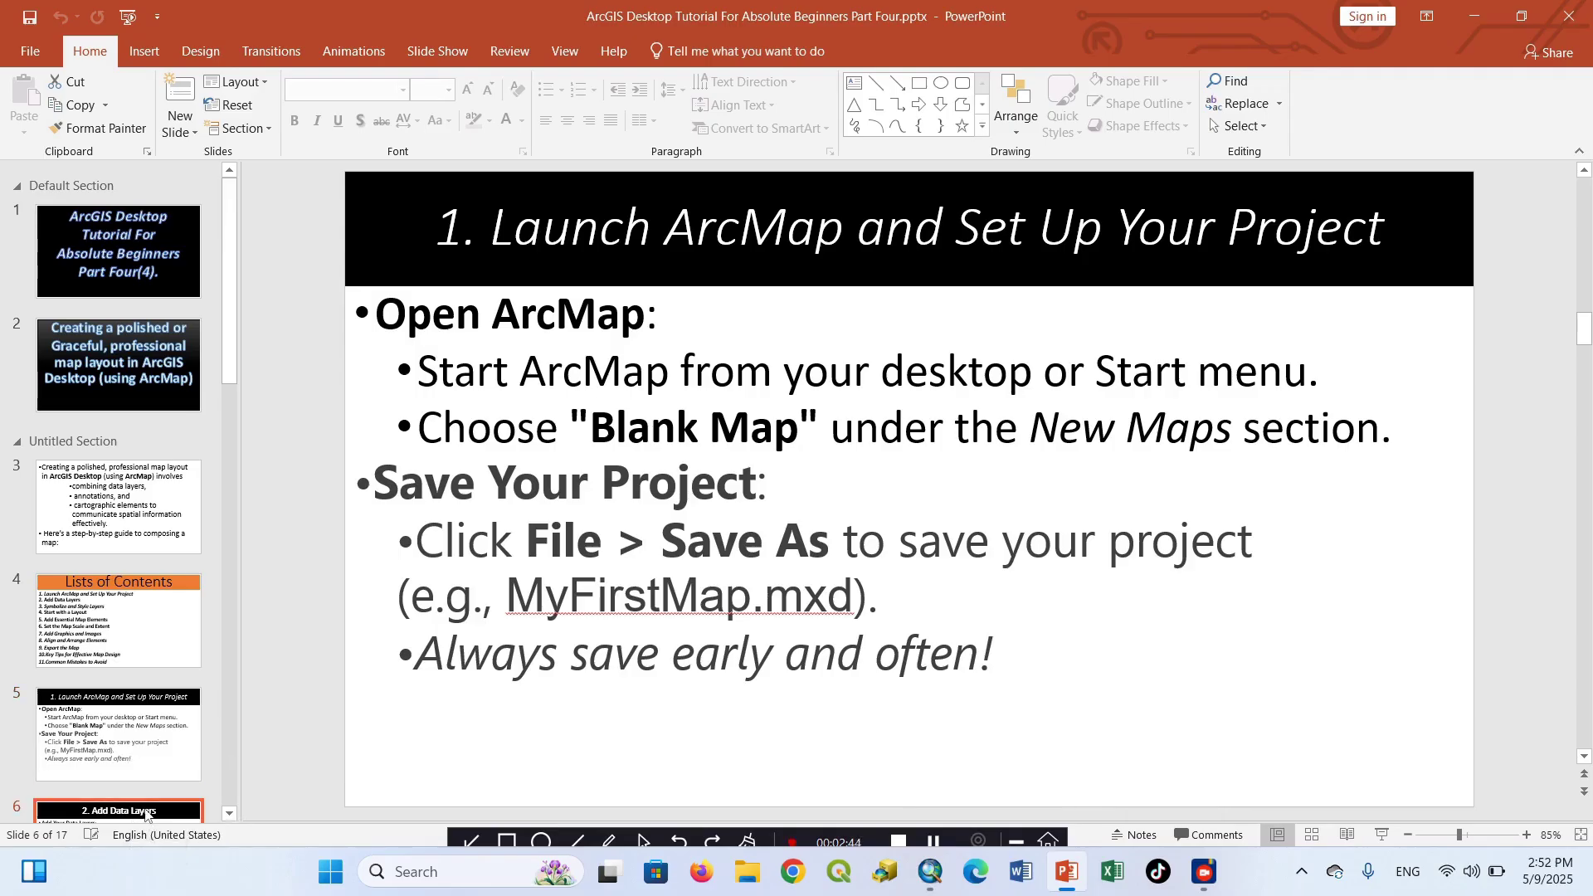
left_click(133, 812)
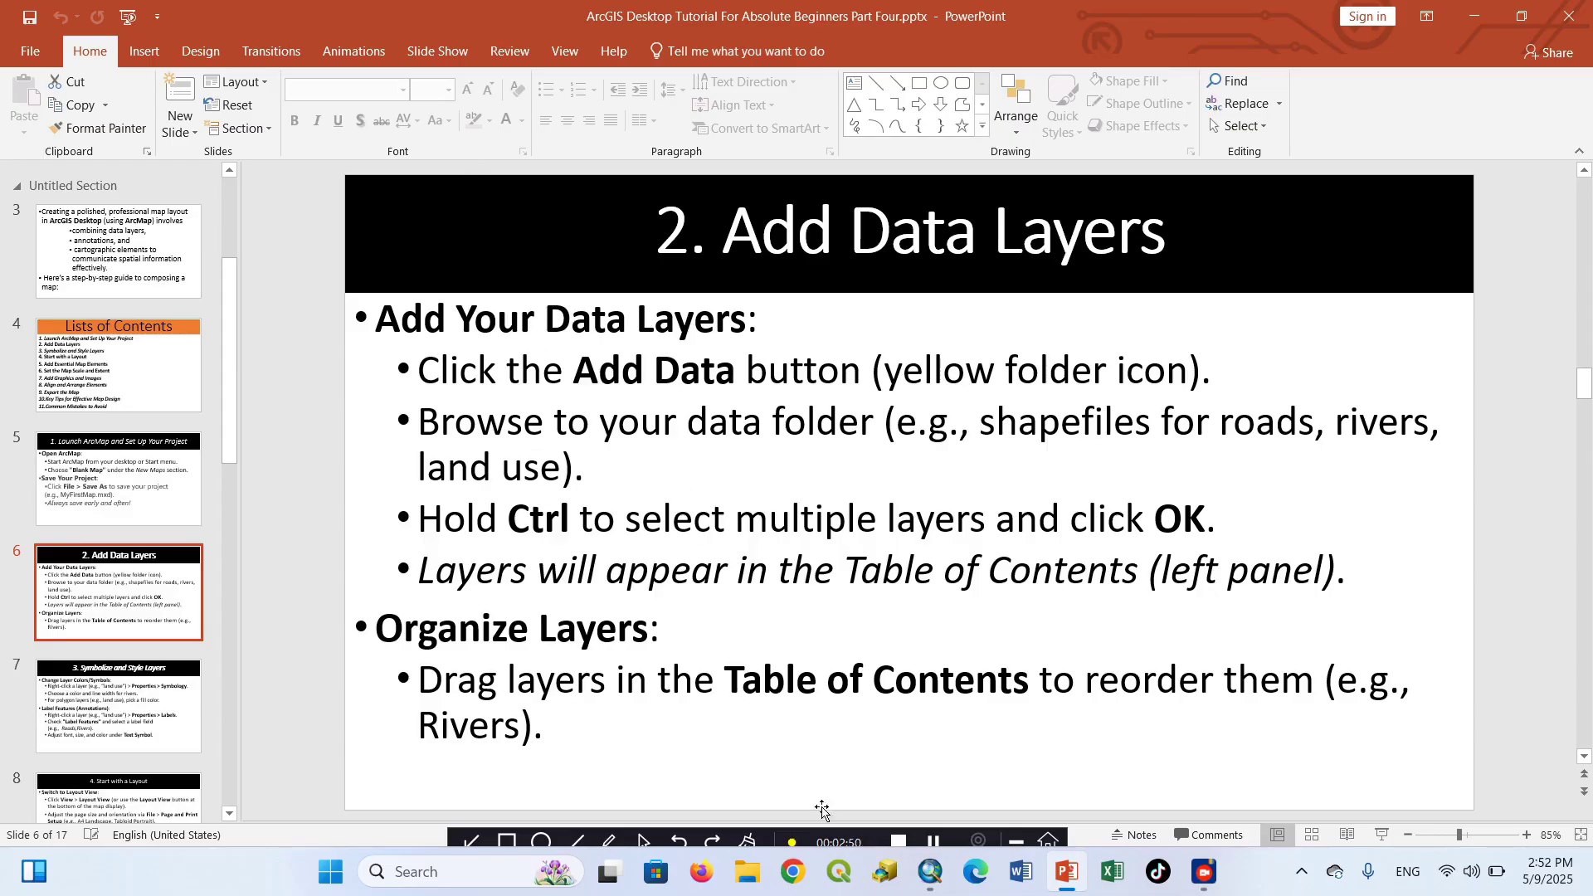
left_click(921, 878)
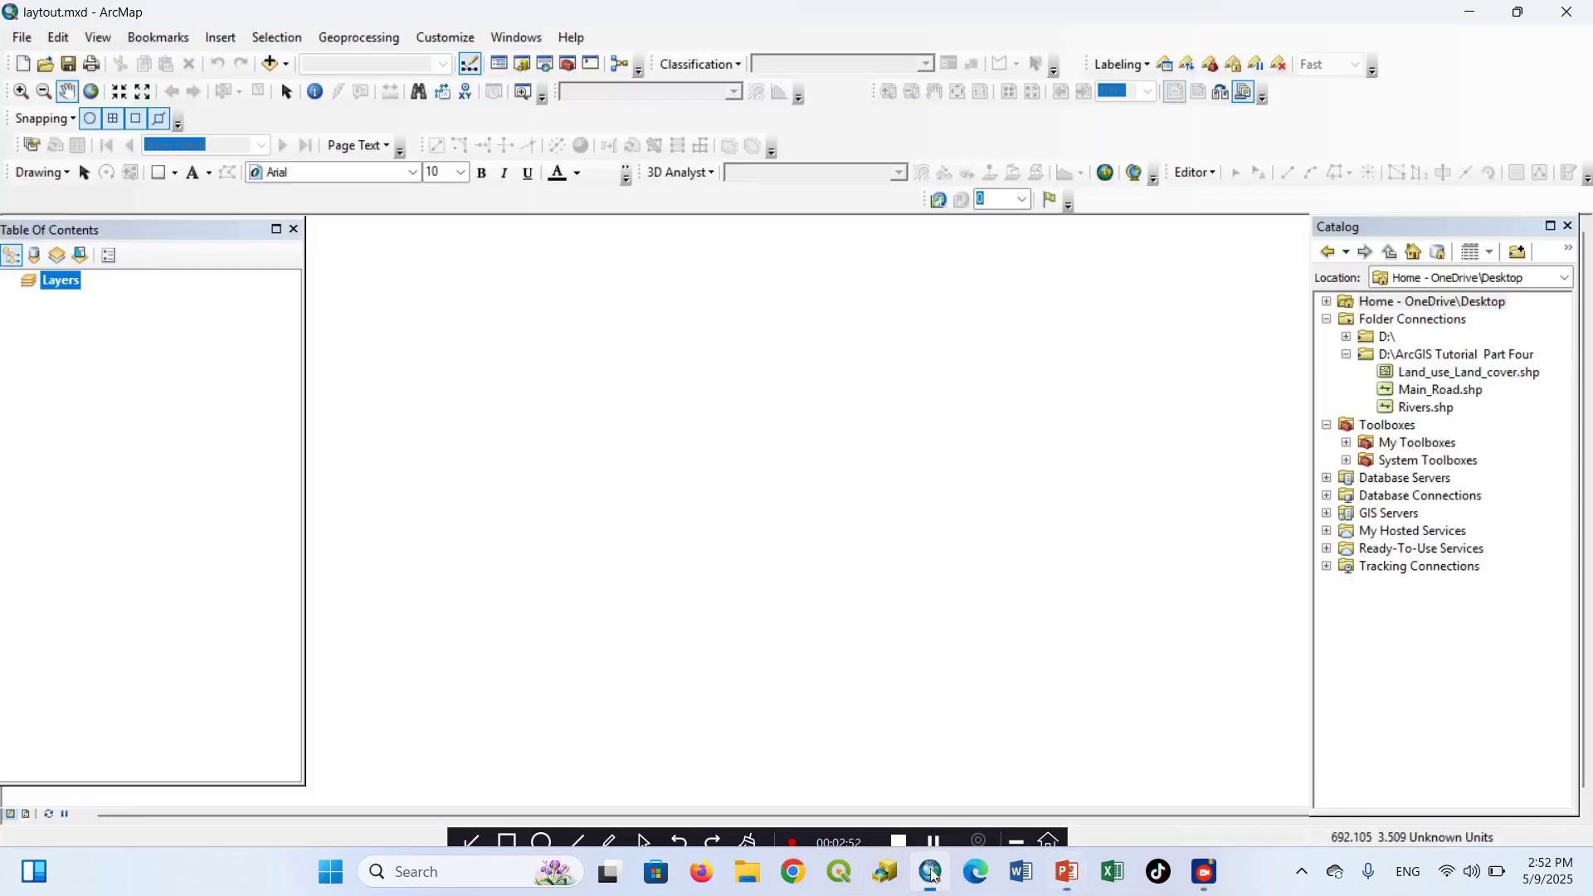
Add Land_use_Land_cover.shp, Main_Road.shp and Rivers.shp from the connected folder D:\ArcGIS Tutorial Part Four to the map
left_click(1347, 354)
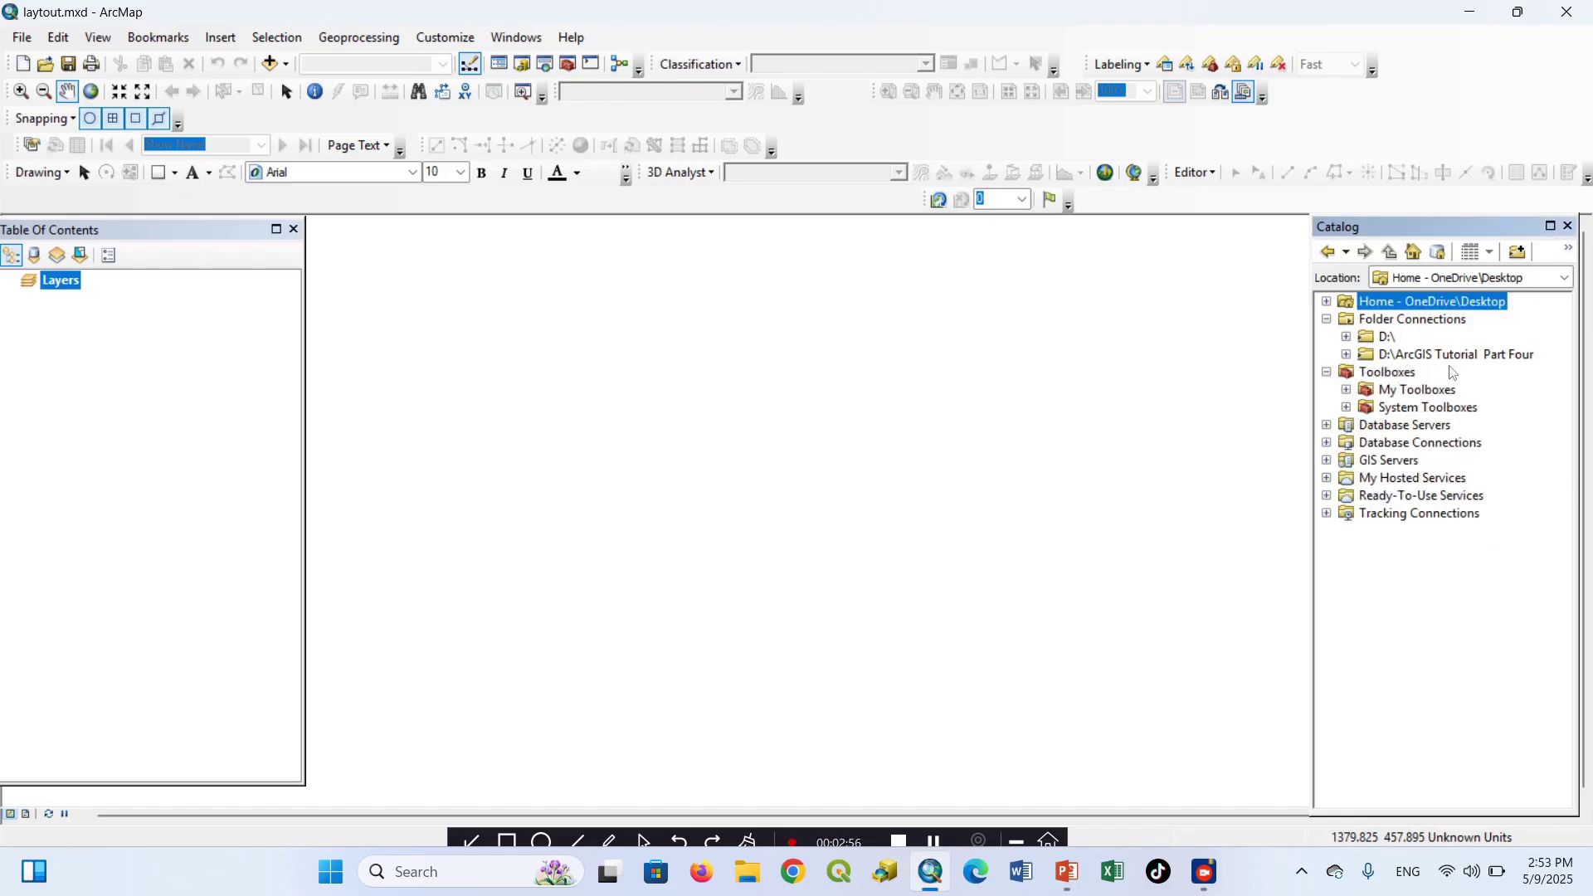
left_click(1346, 354)
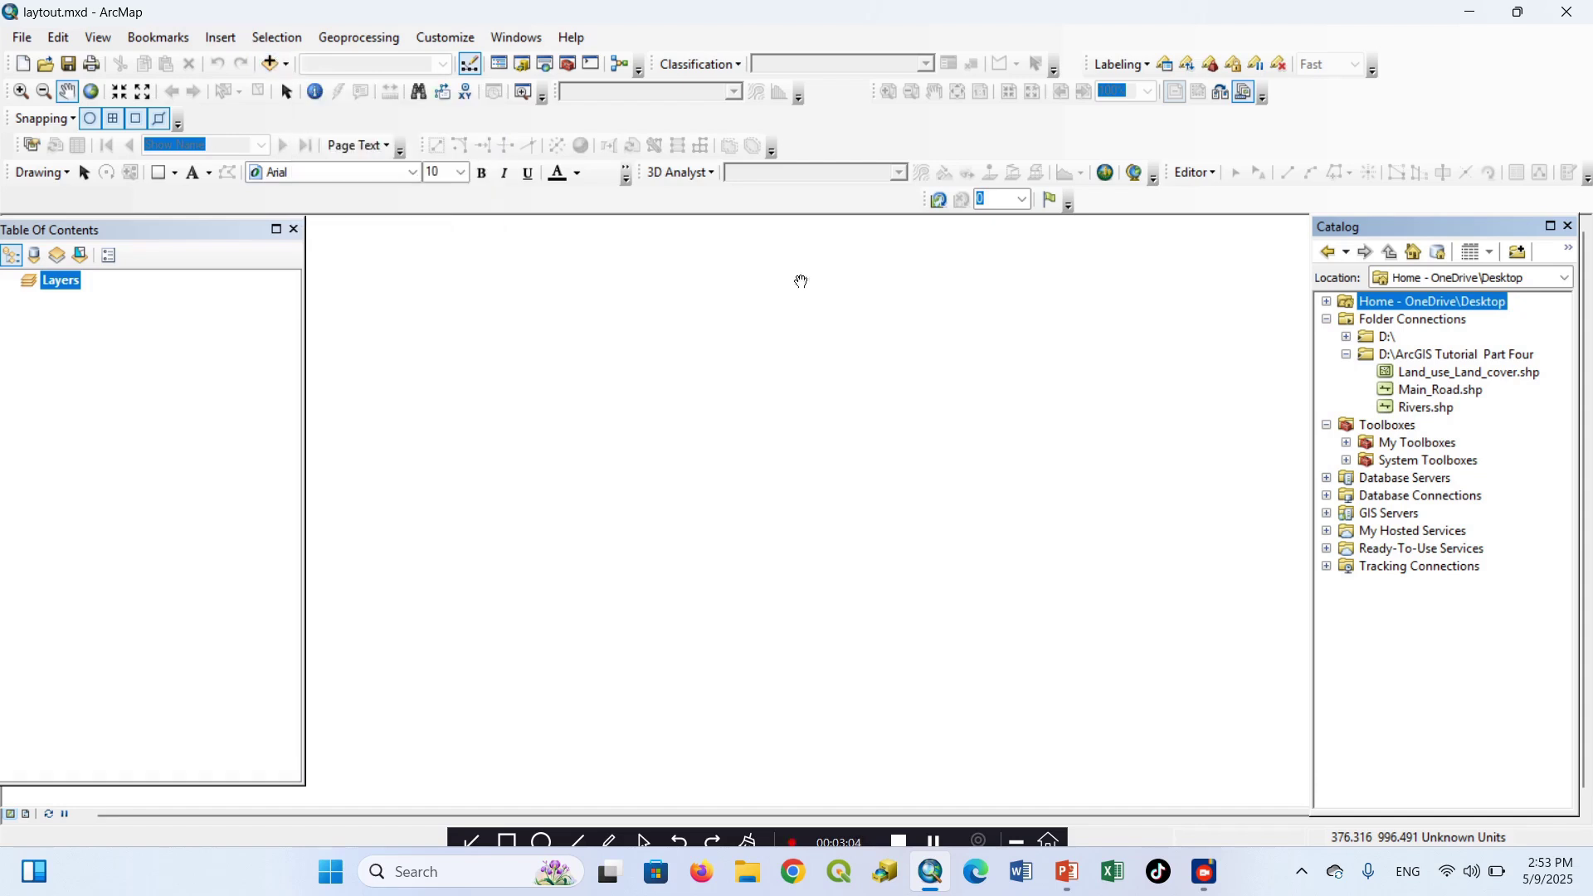
left_click(1347, 354)
left_click(1348, 355)
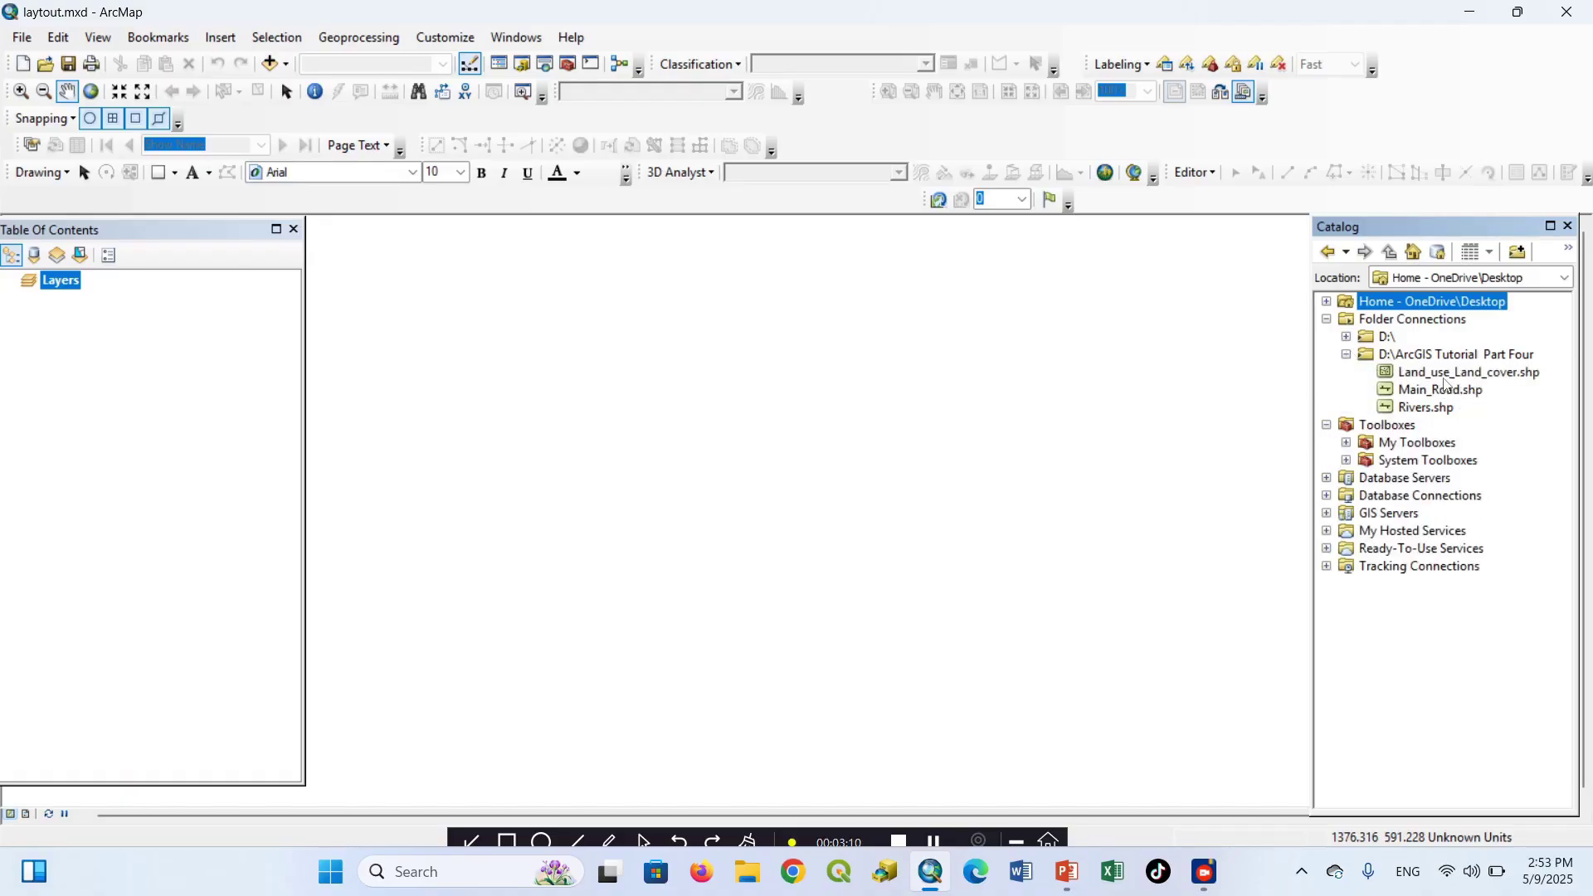
left_click_drag(1464, 373, 845, 324)
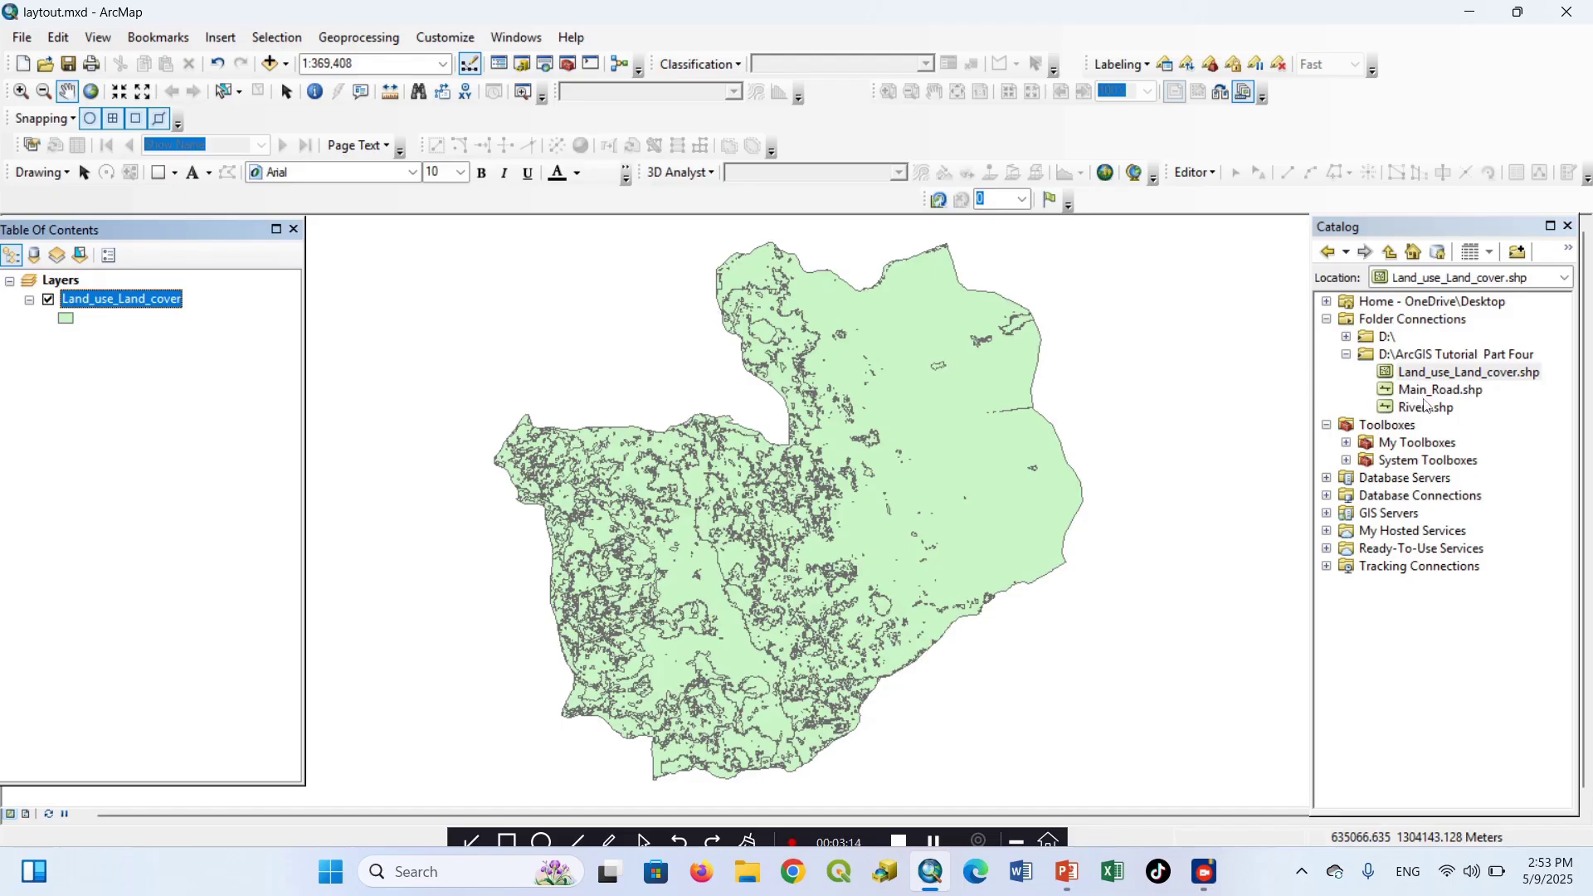
left_click_drag(1436, 390, 755, 414)
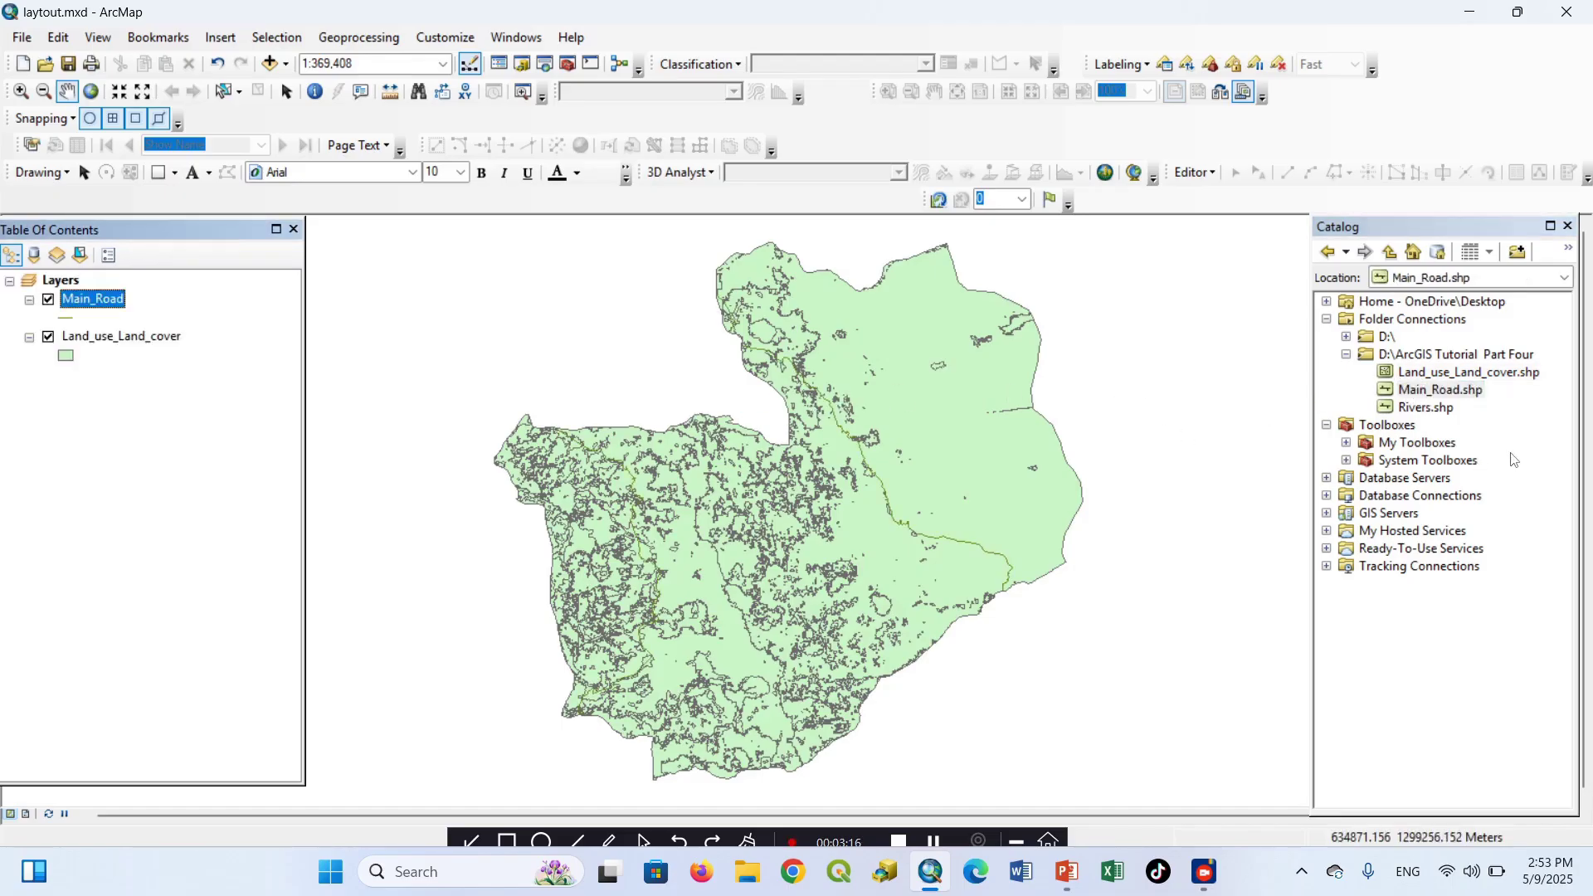
mouse_move(1428, 407)
left_mouse_down()
mouse_move(1440, 415)
mouse_move(830, 398)
left_mouse_up()
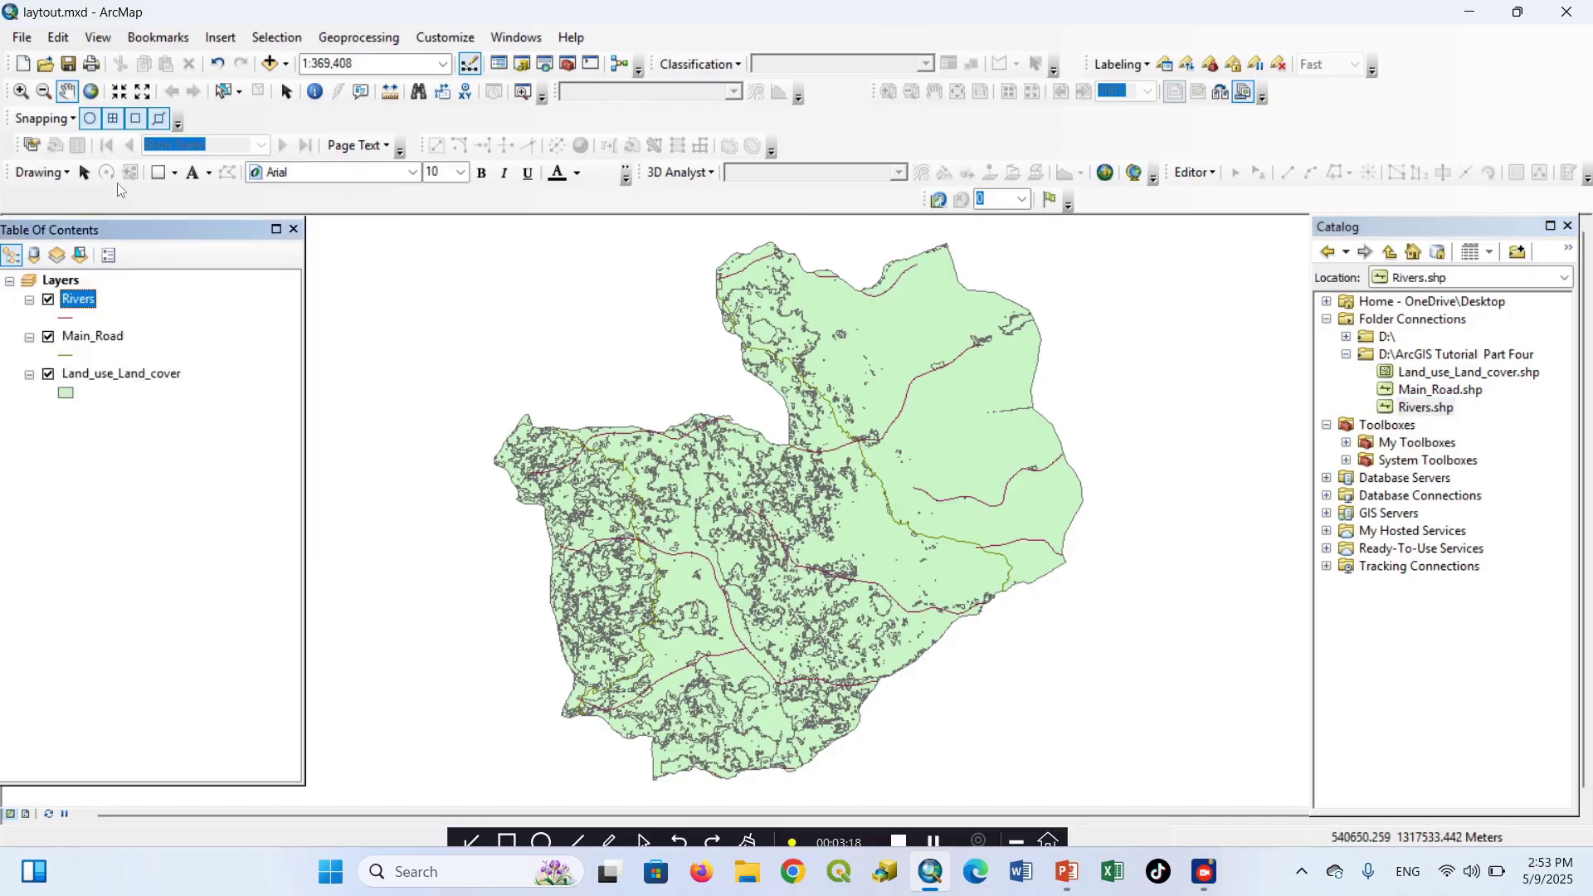
left_click(209, 421)
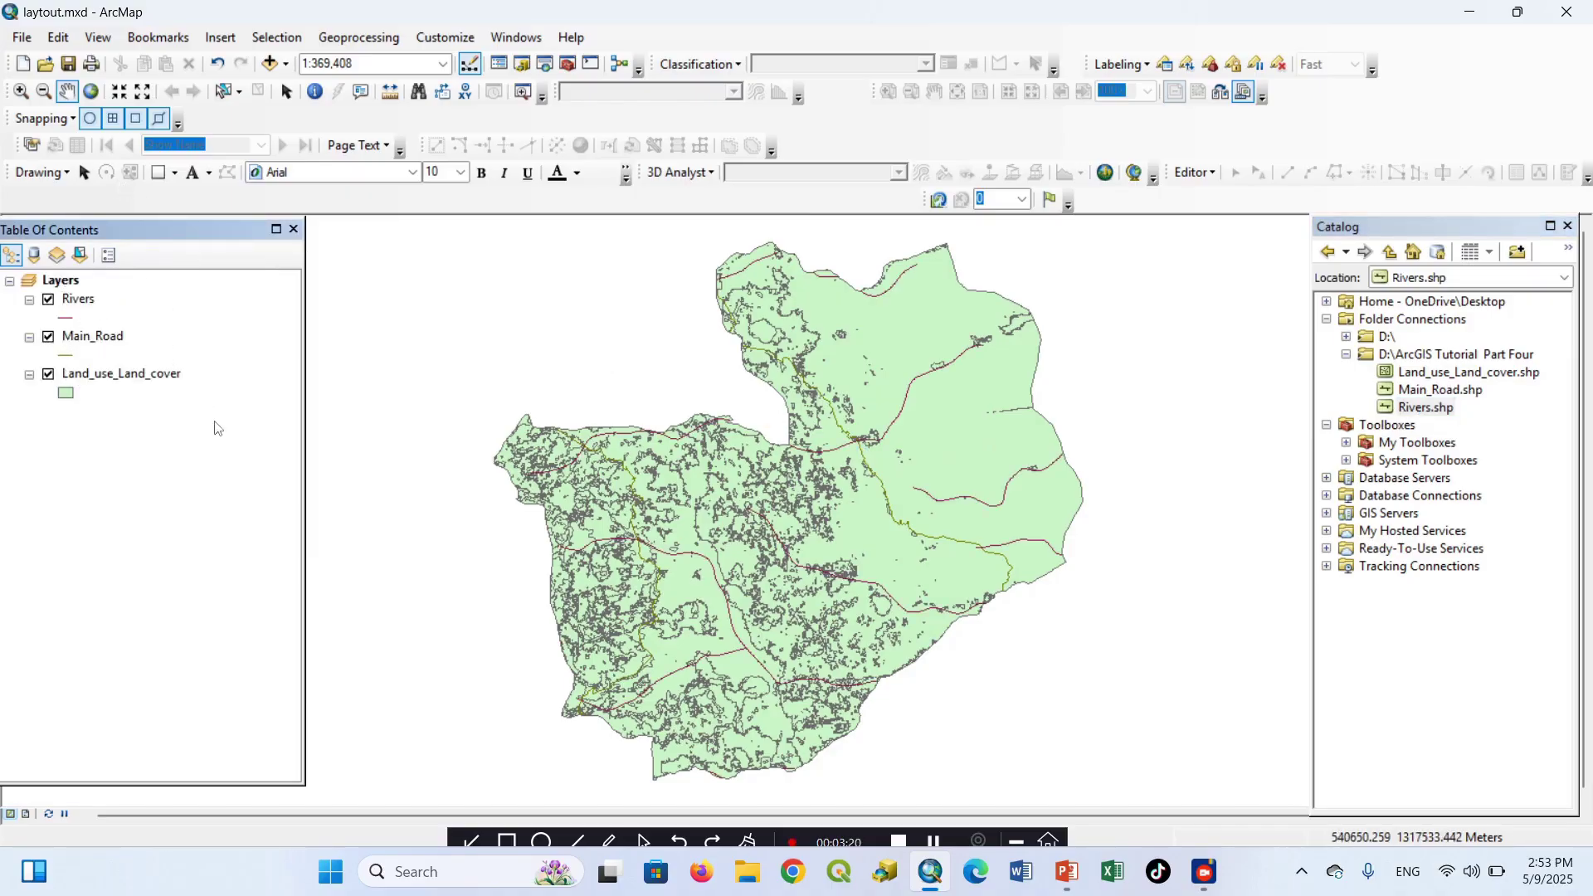
Read the Symbolize and Style Layers slide in the PowerPoint presentation and return to ArcMap
left_click(934, 843)
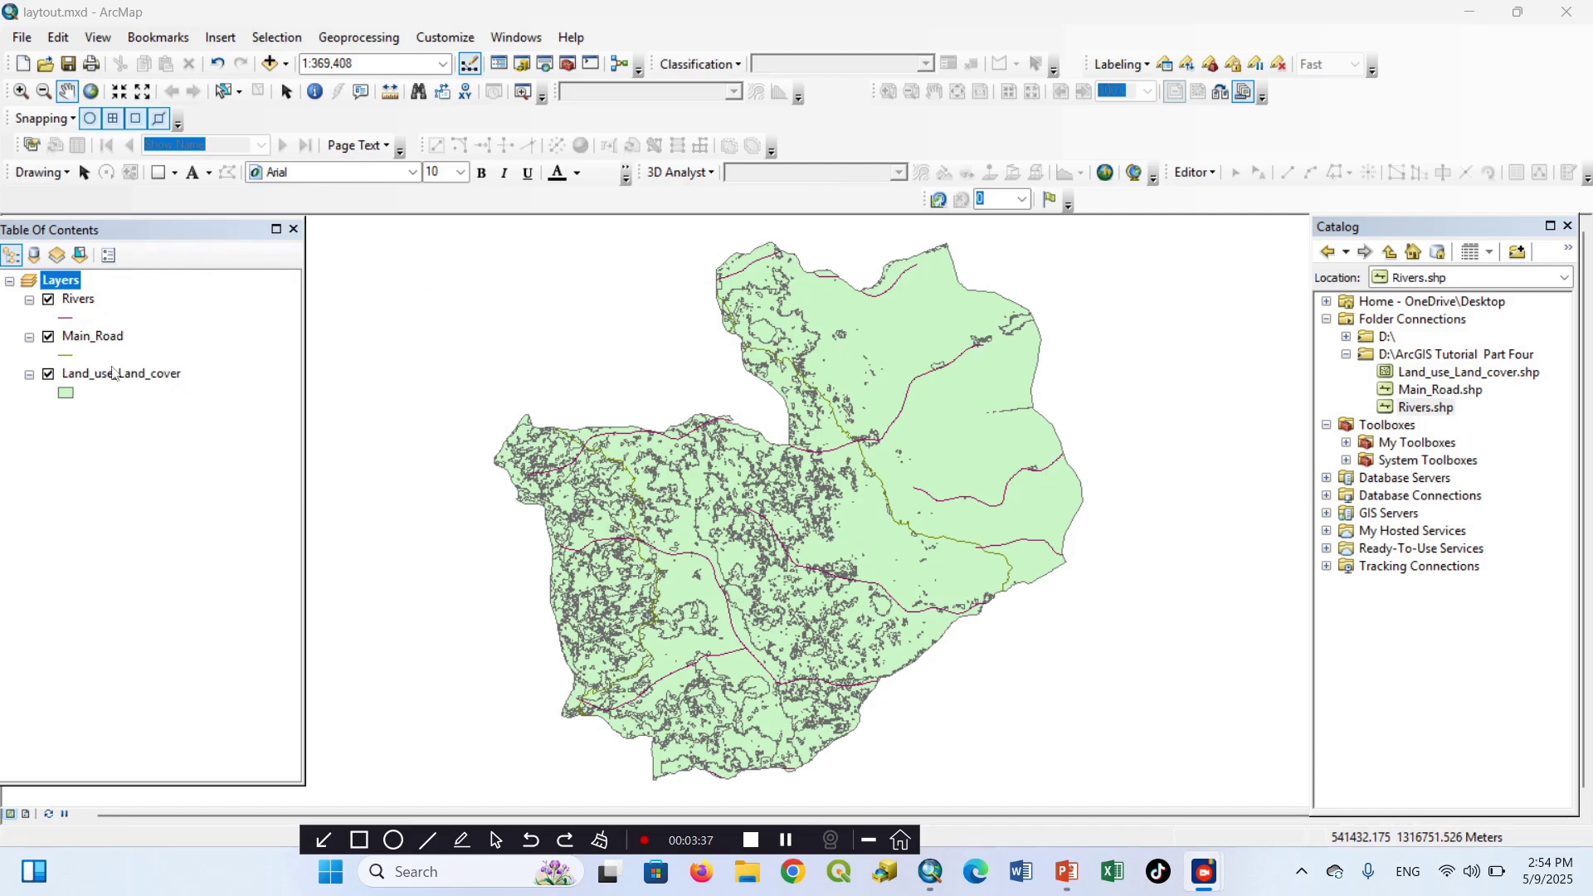
key("alt+Tab")
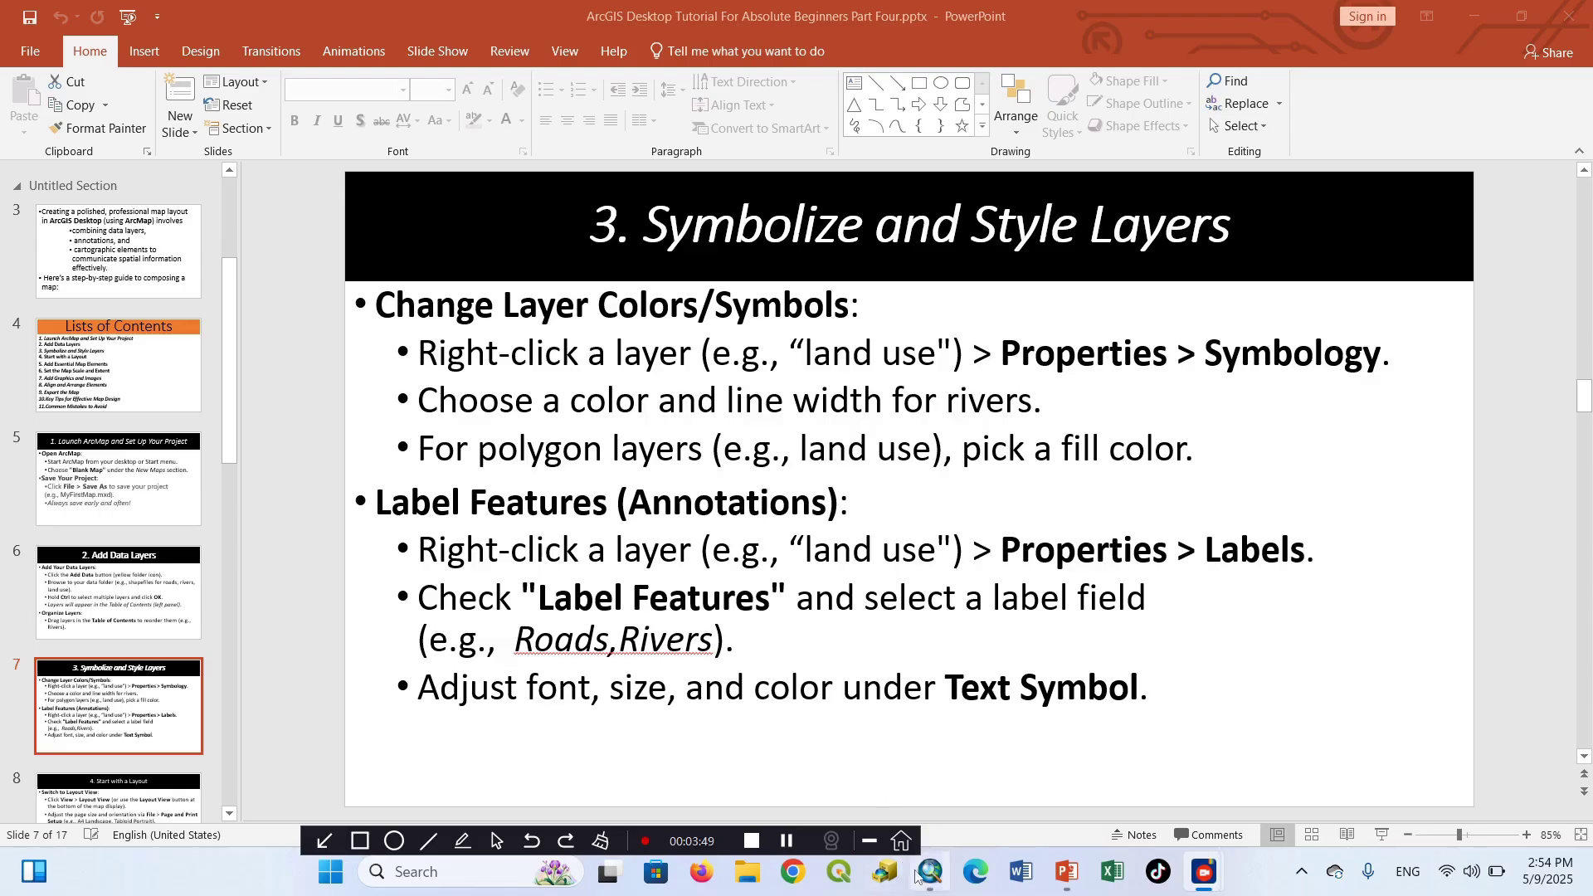
left_click(931, 872)
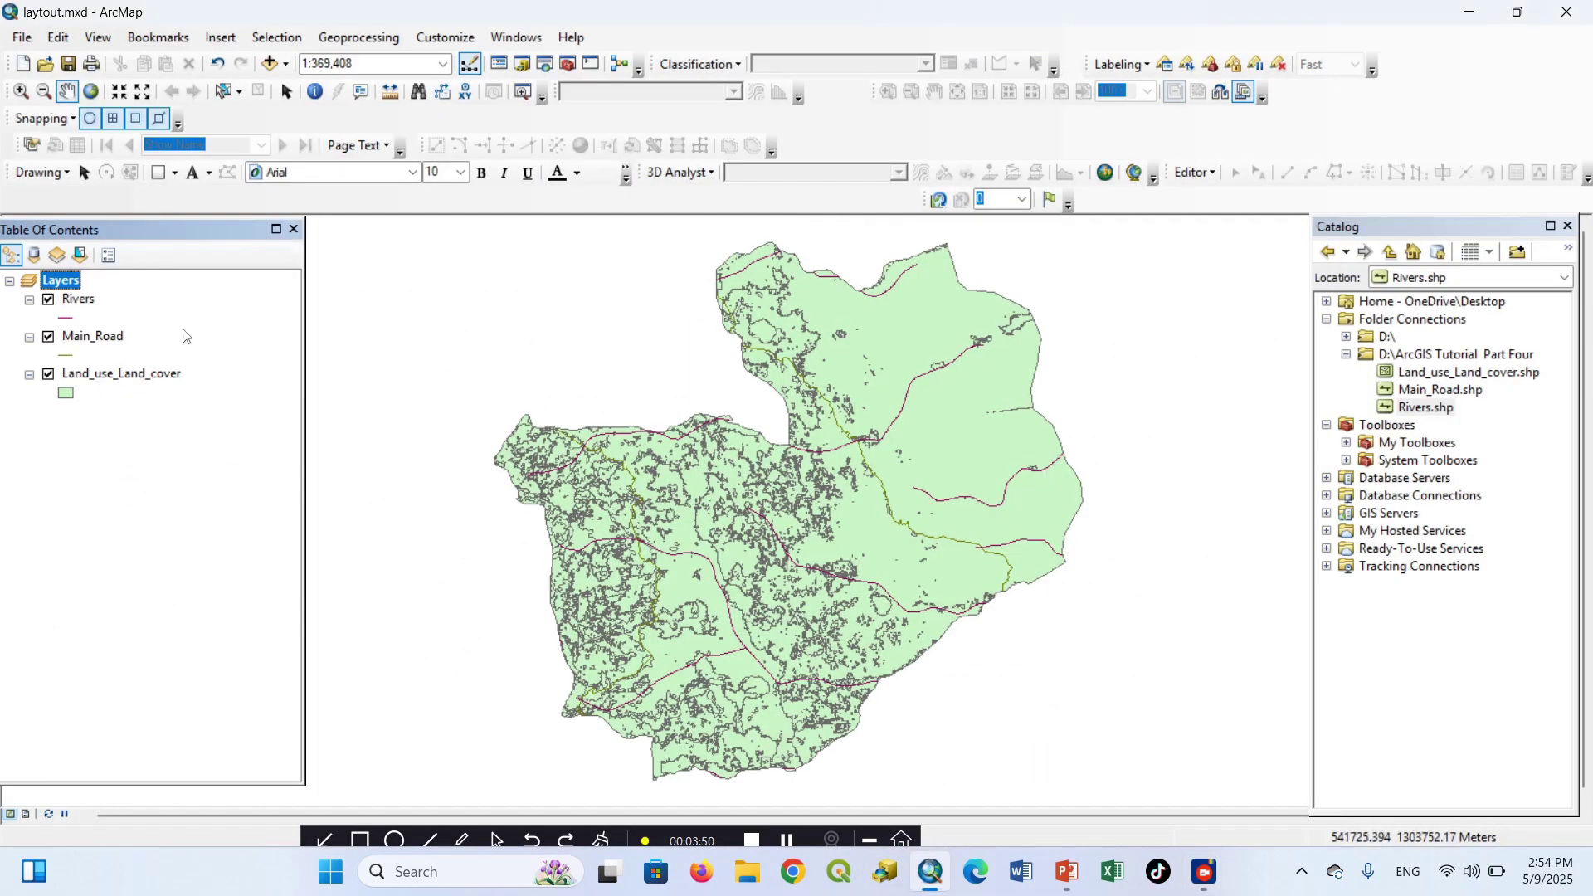
Open the layer properties of the Rivers layer
right_click(78, 301)
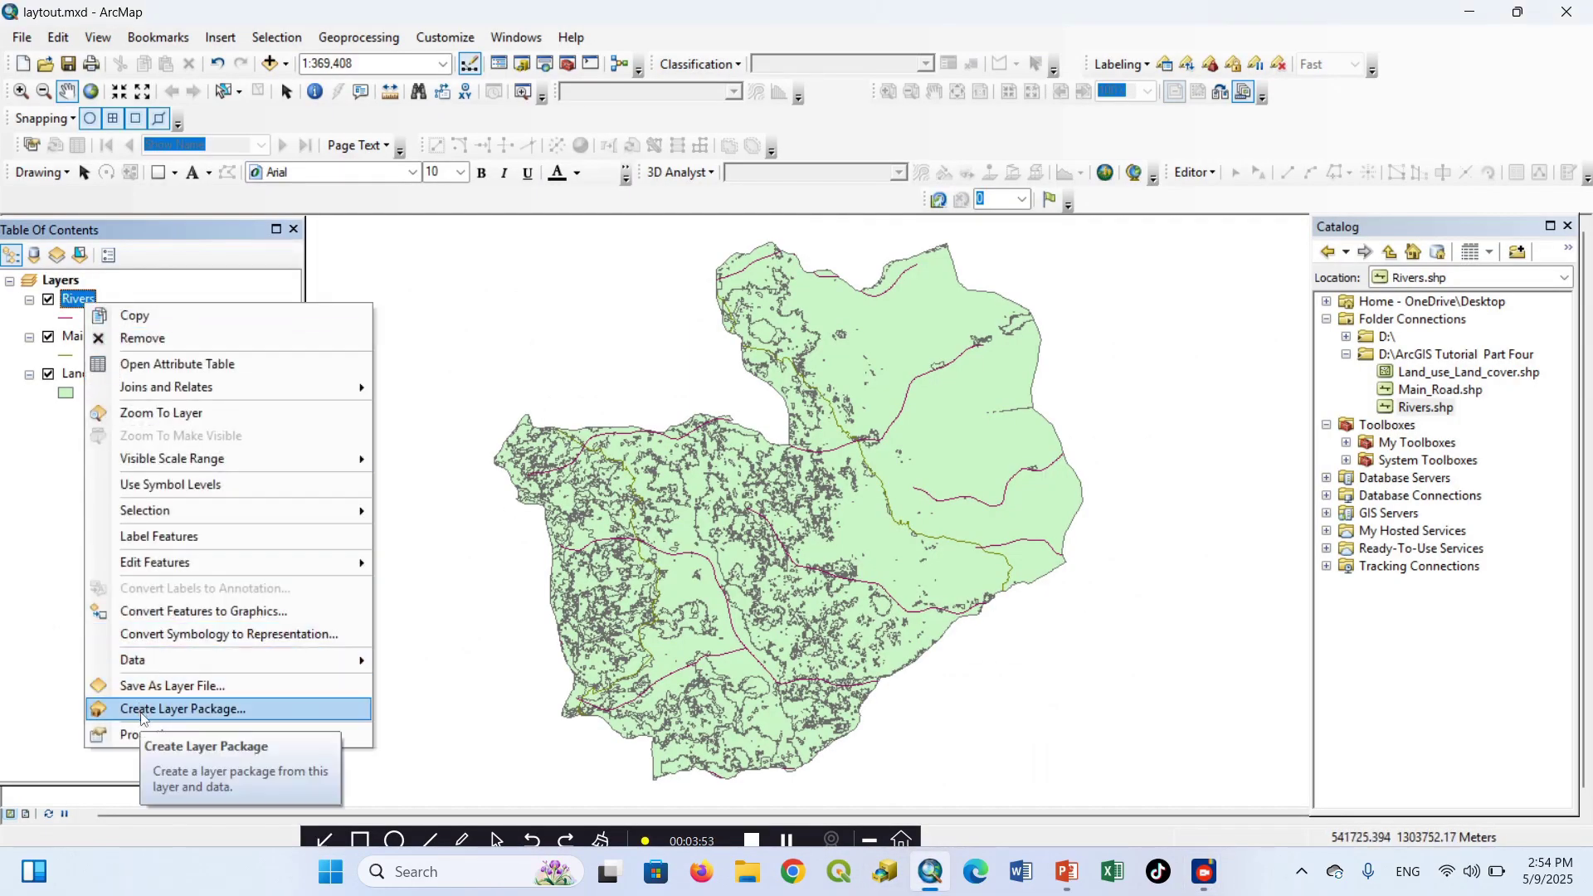
left_click(141, 735)
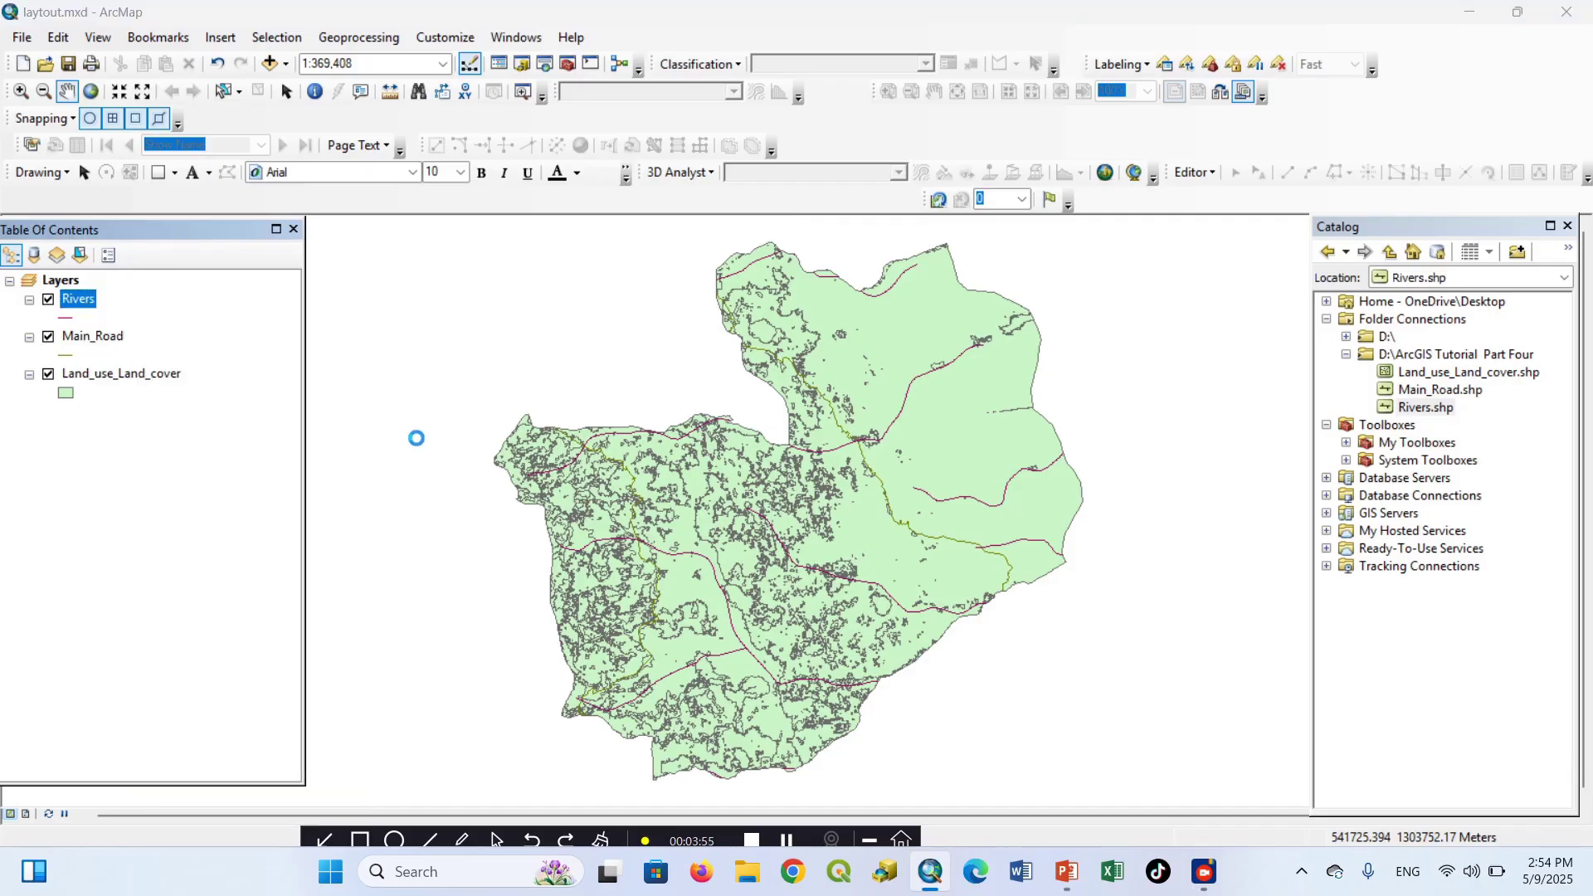
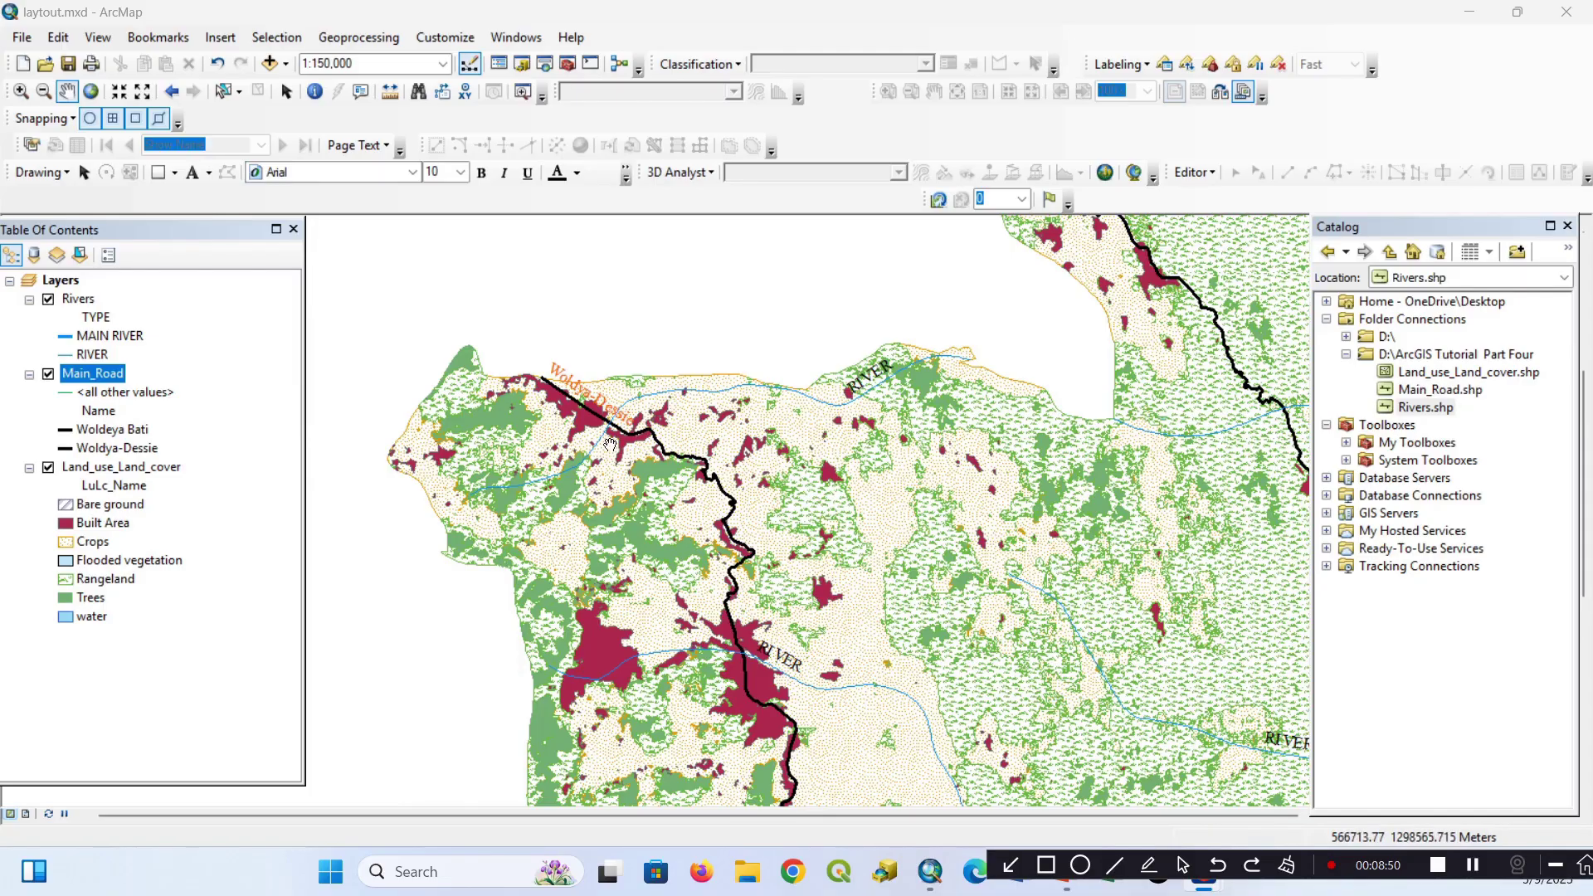
mouse_move(521, 358)
left_mouse_down()
mouse_move(573, 405)
mouse_move(711, 458)
left_mouse_up()
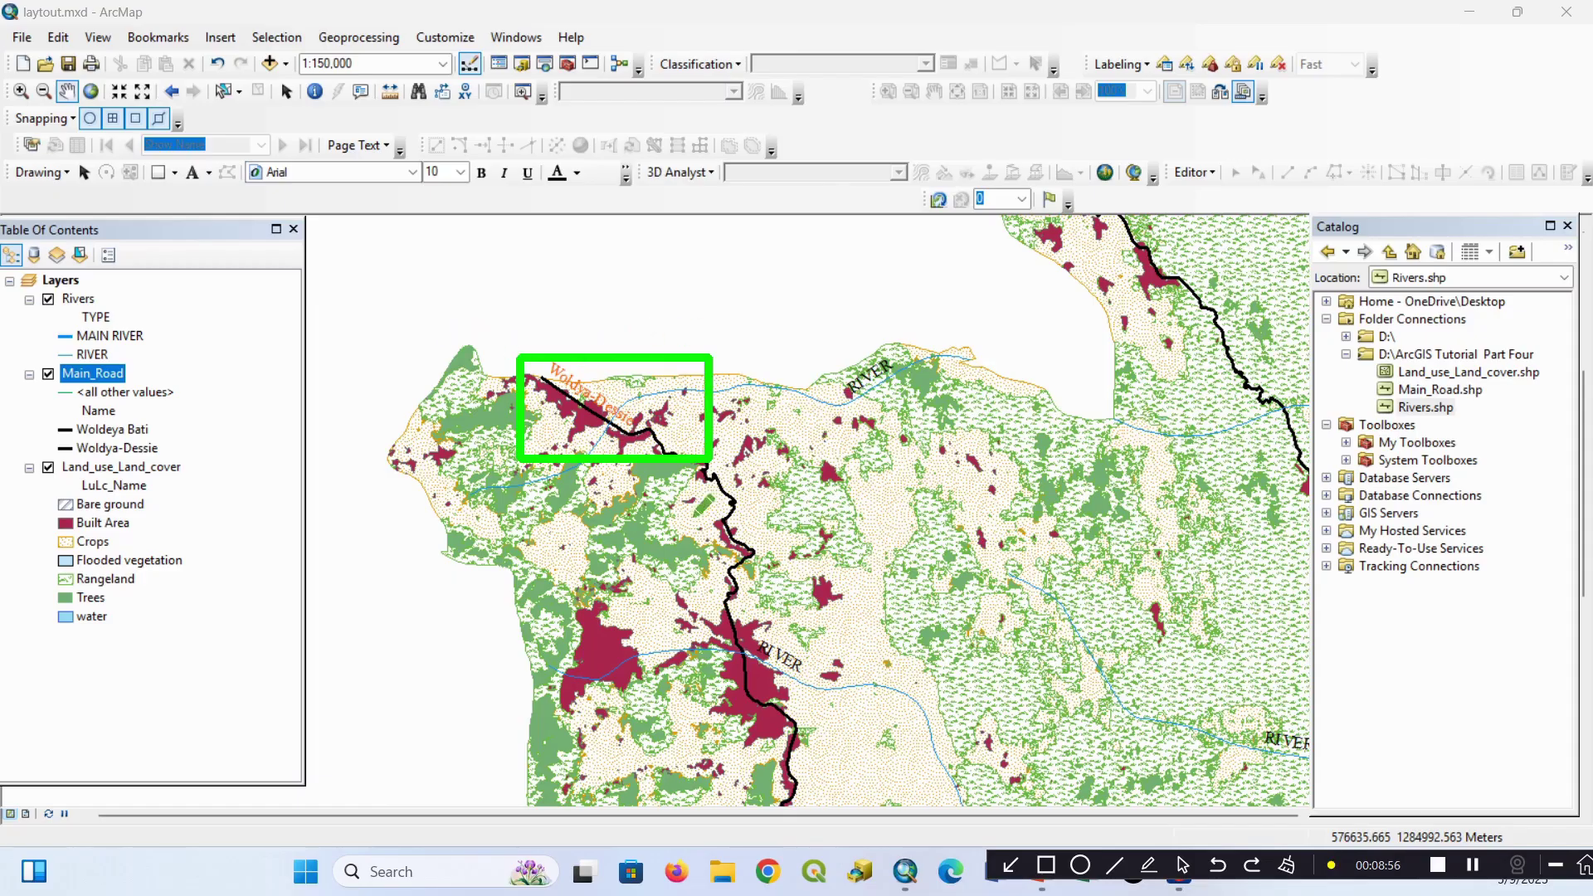
left_click(1285, 866)
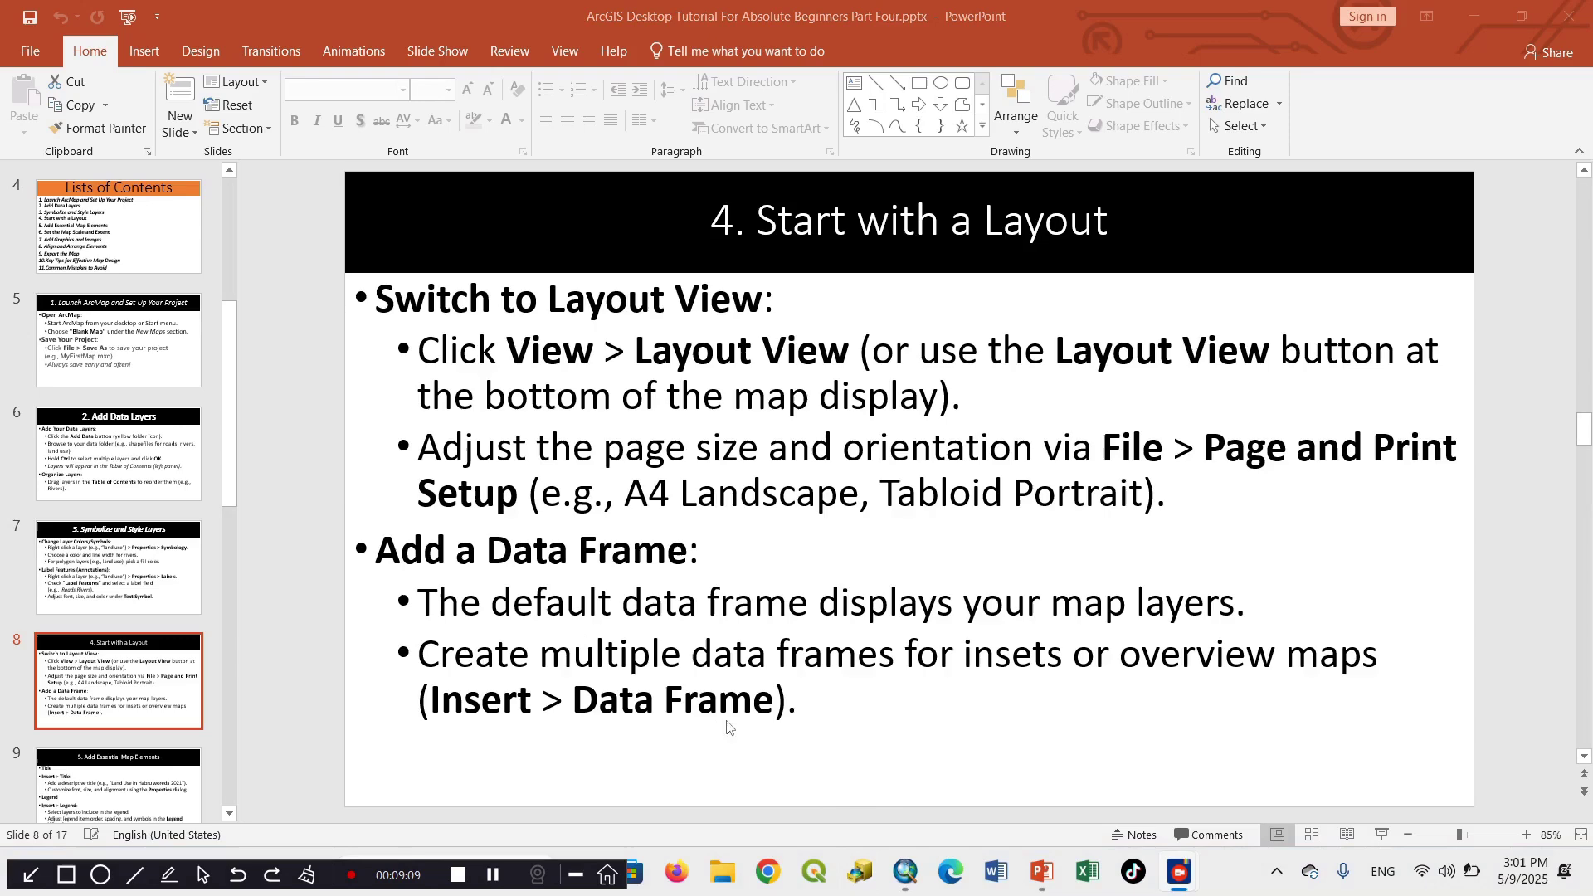
Switch back to ArcMap, show the map at full extent and change to Layout View
left_click(904, 871)
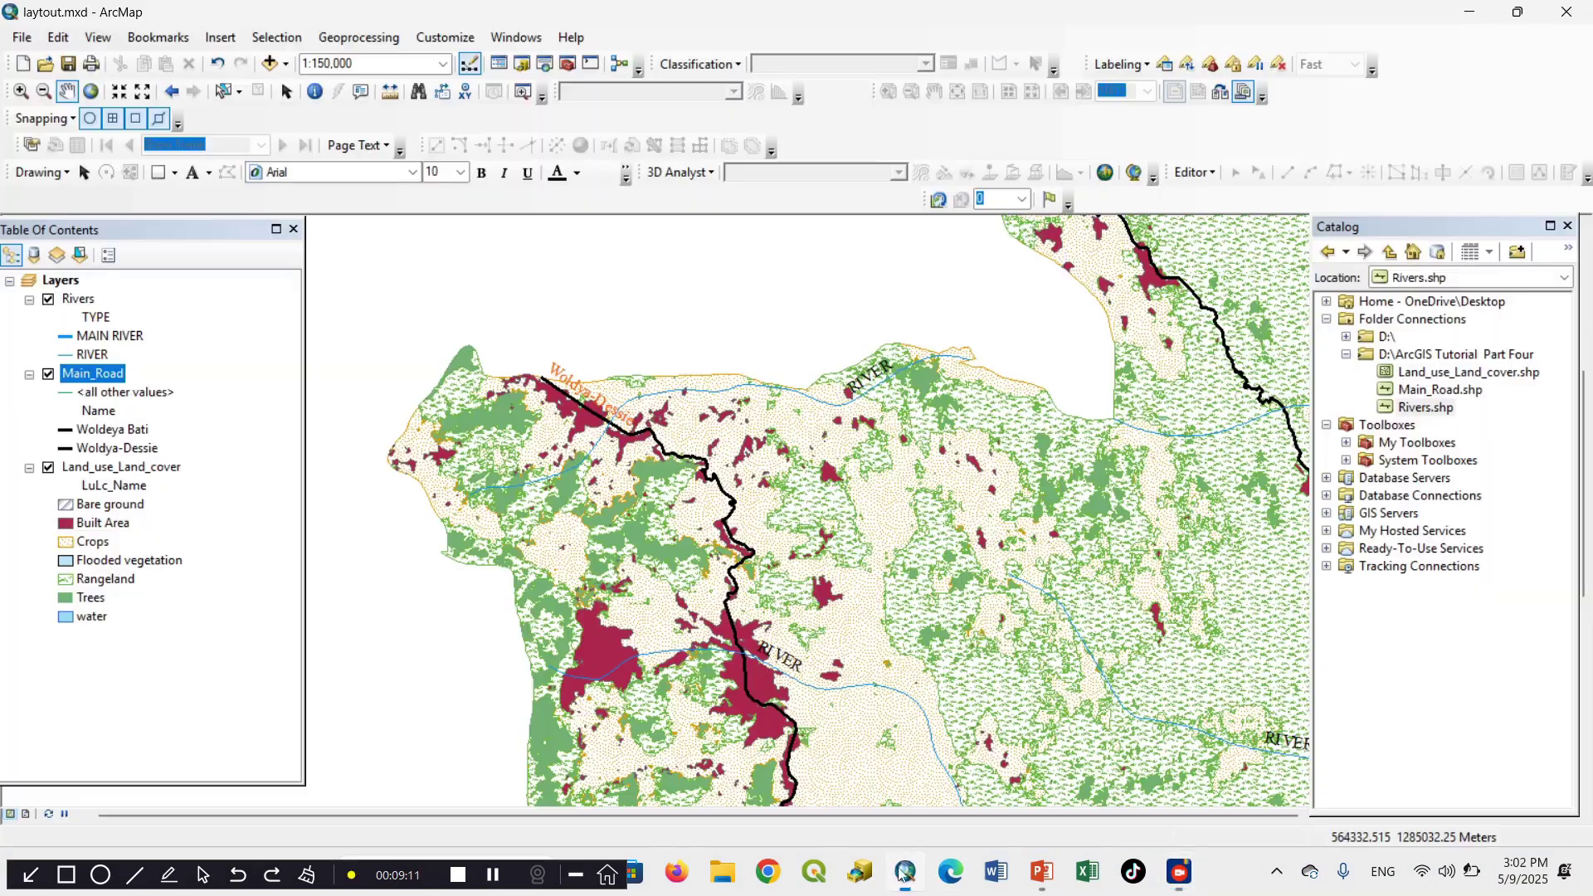
left_click(93, 93)
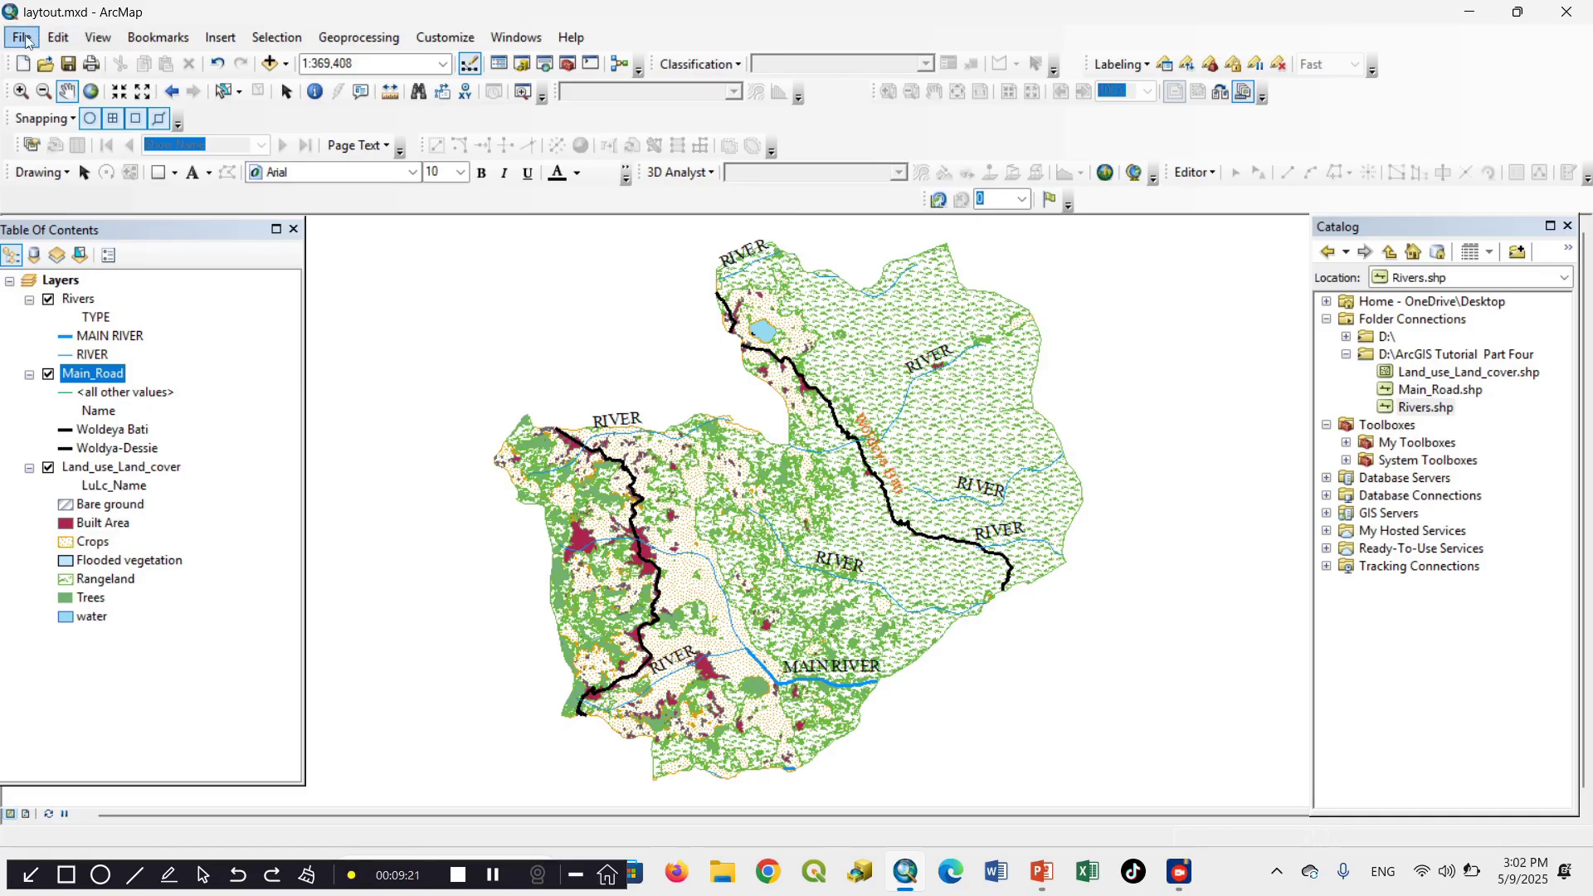
left_click(93, 39)
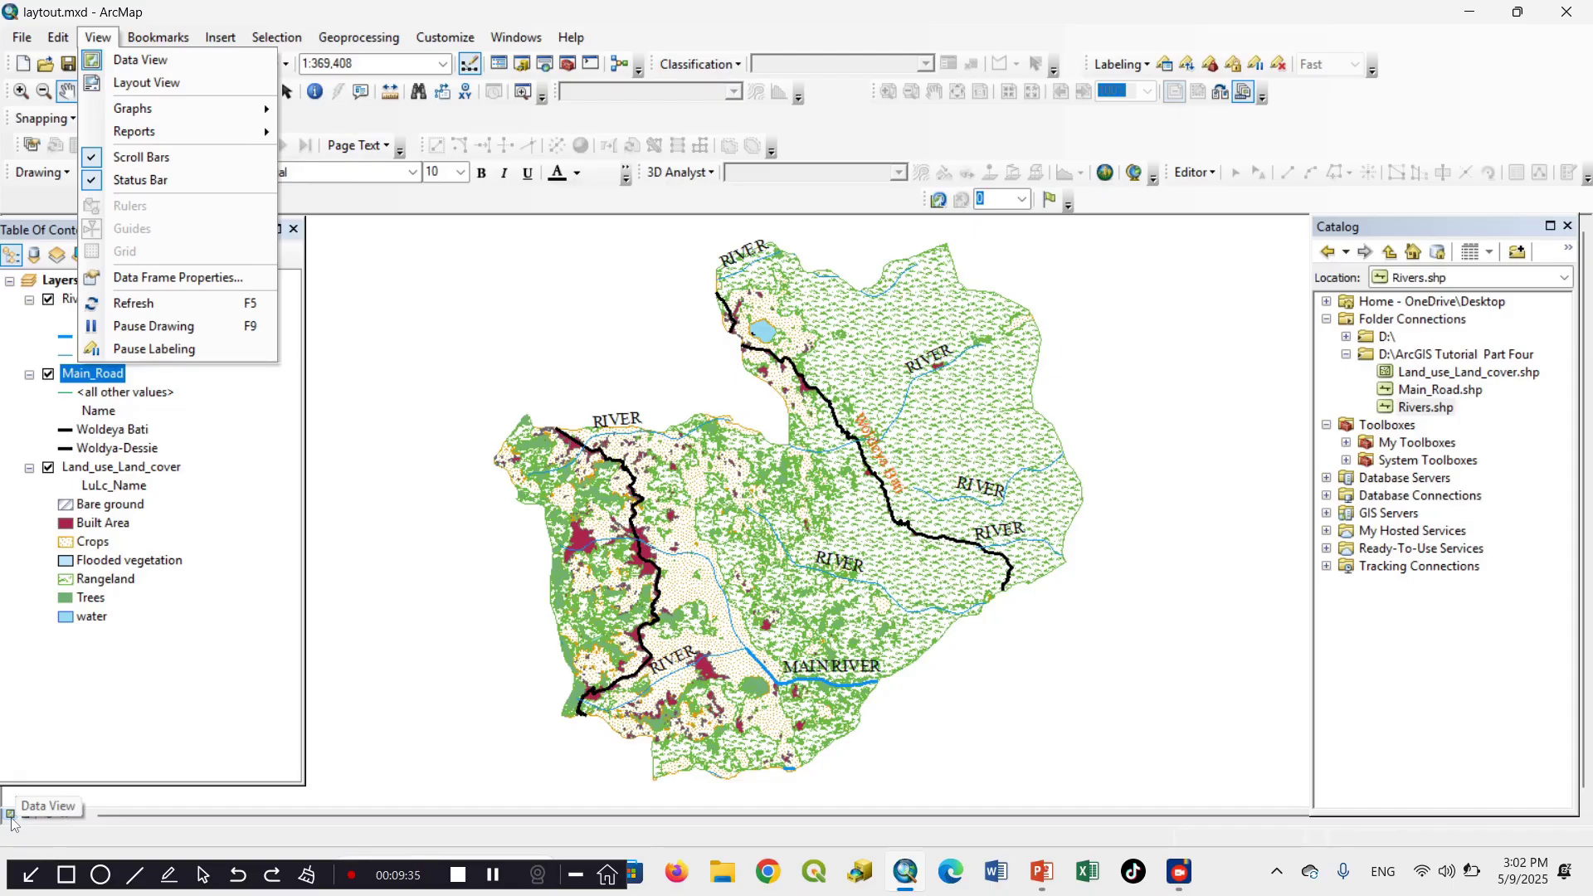
left_click(166, 86)
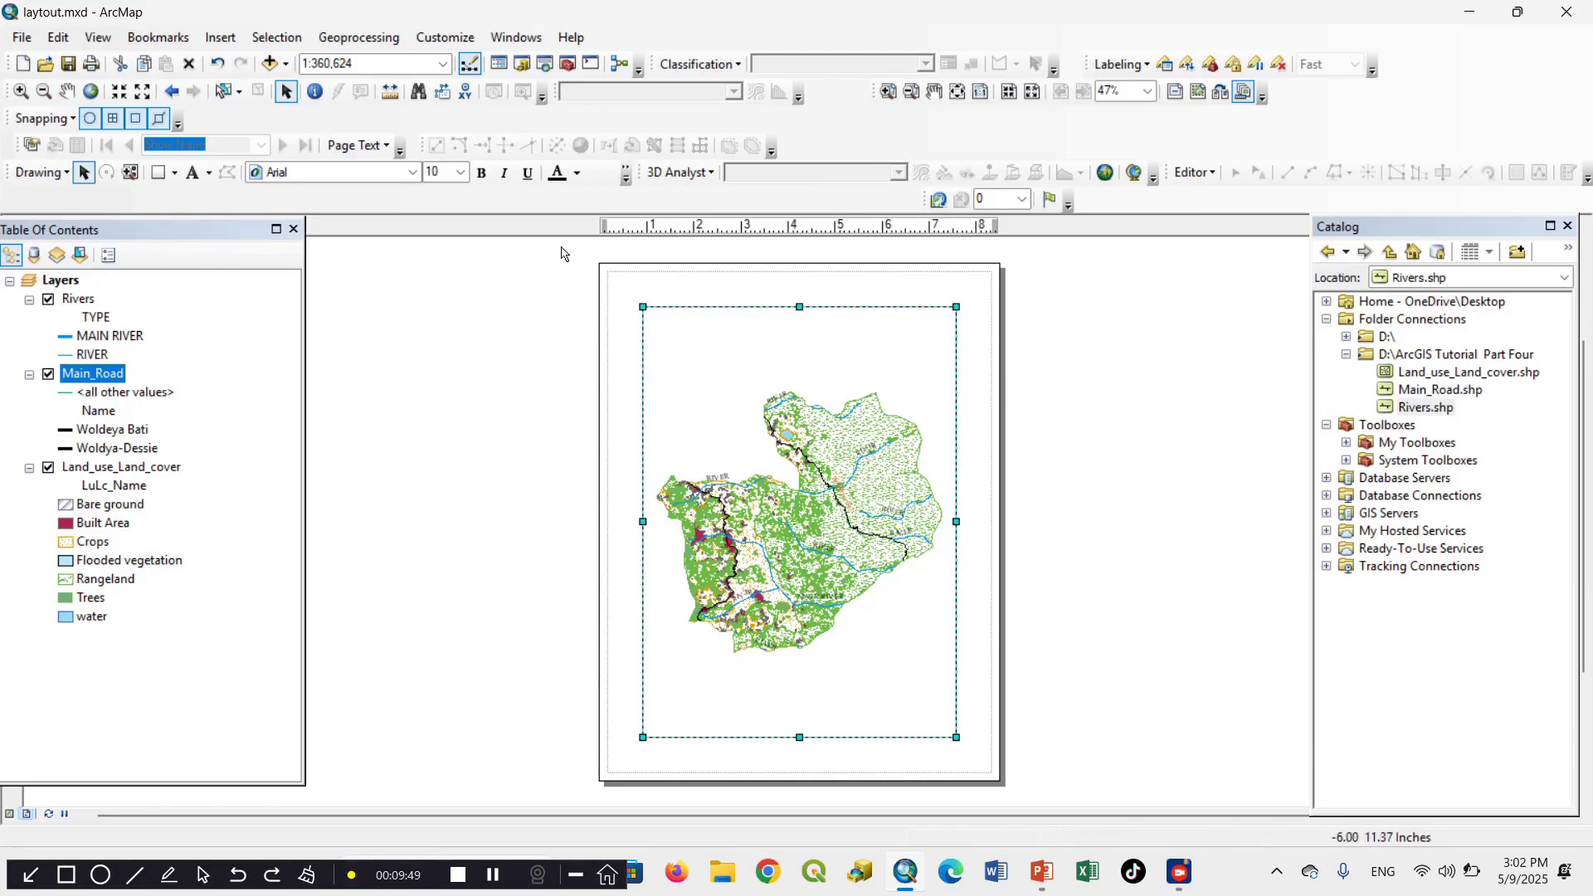
Set the map page to A4 paper in Landscape orientation in the Page and Print Setup
left_click(22, 37)
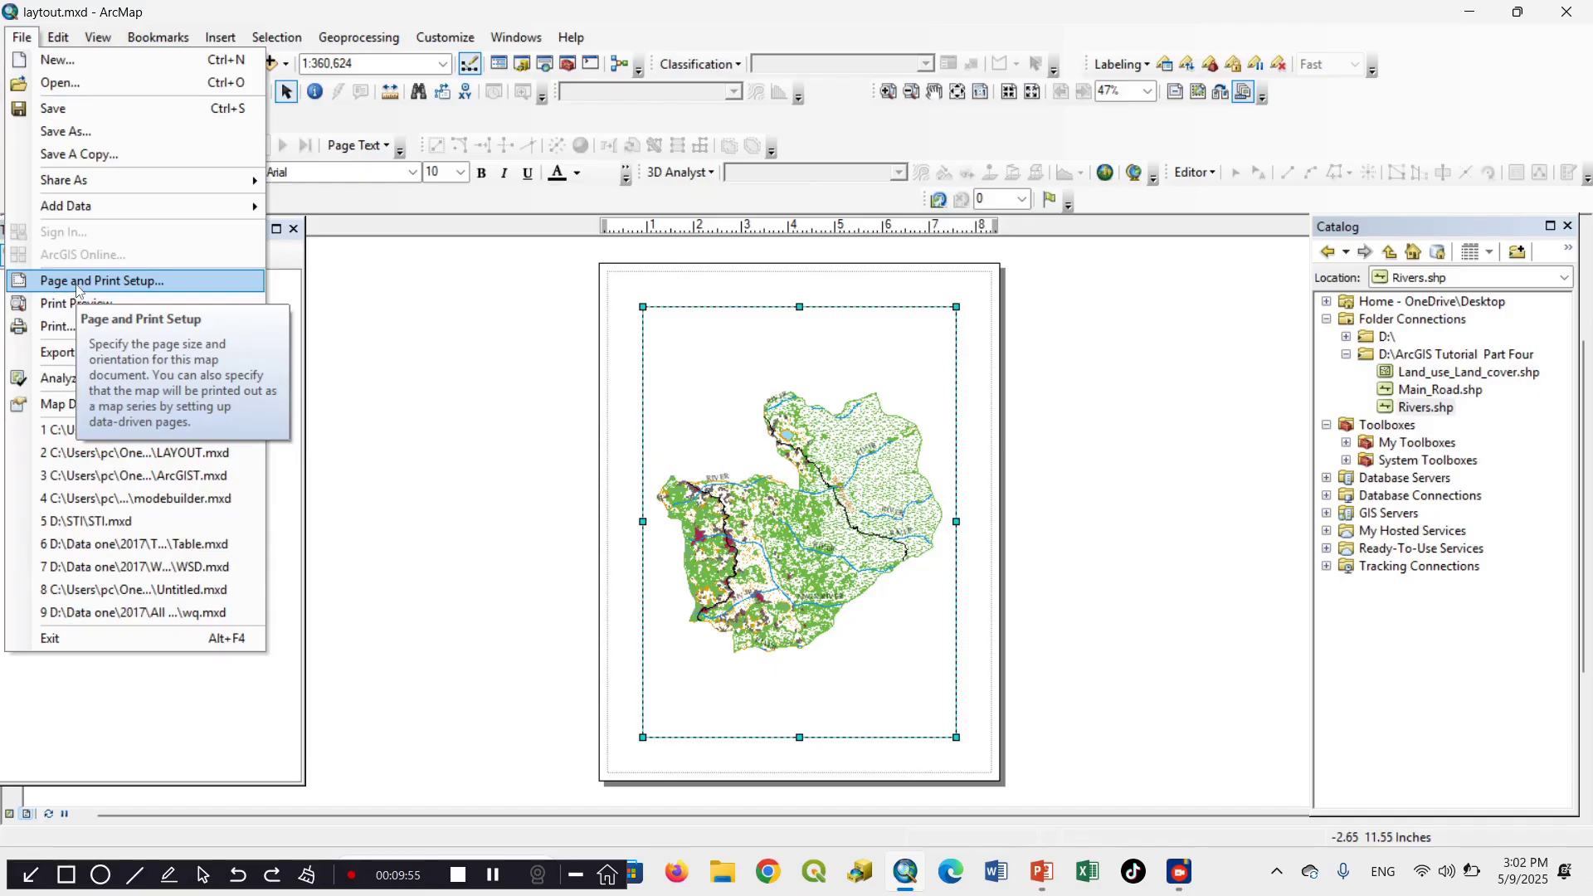
left_click(77, 282)
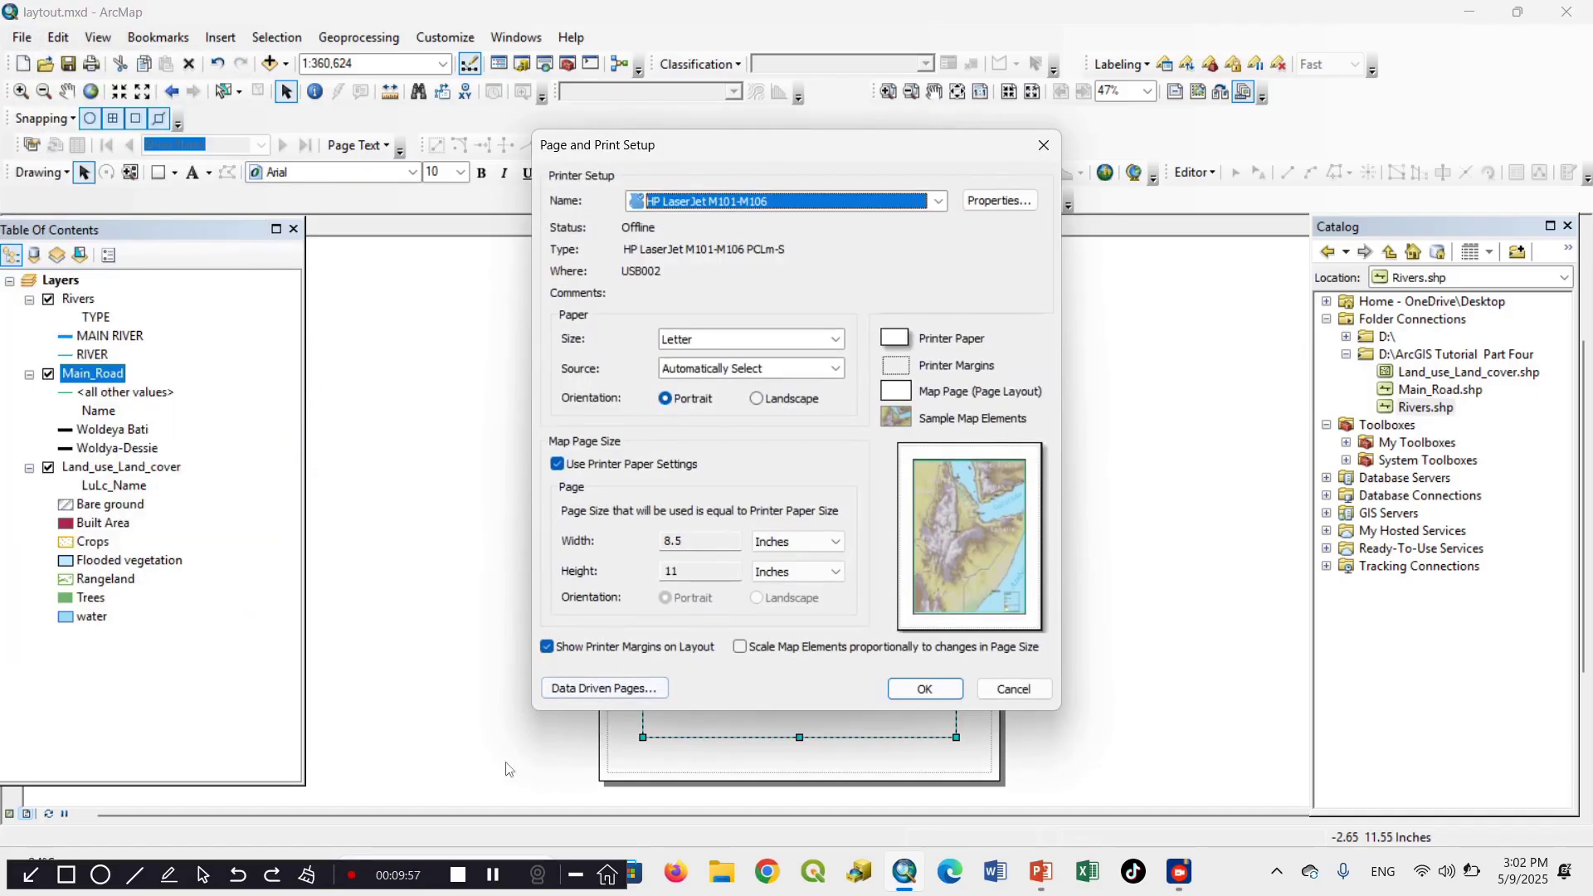
left_click(498, 878)
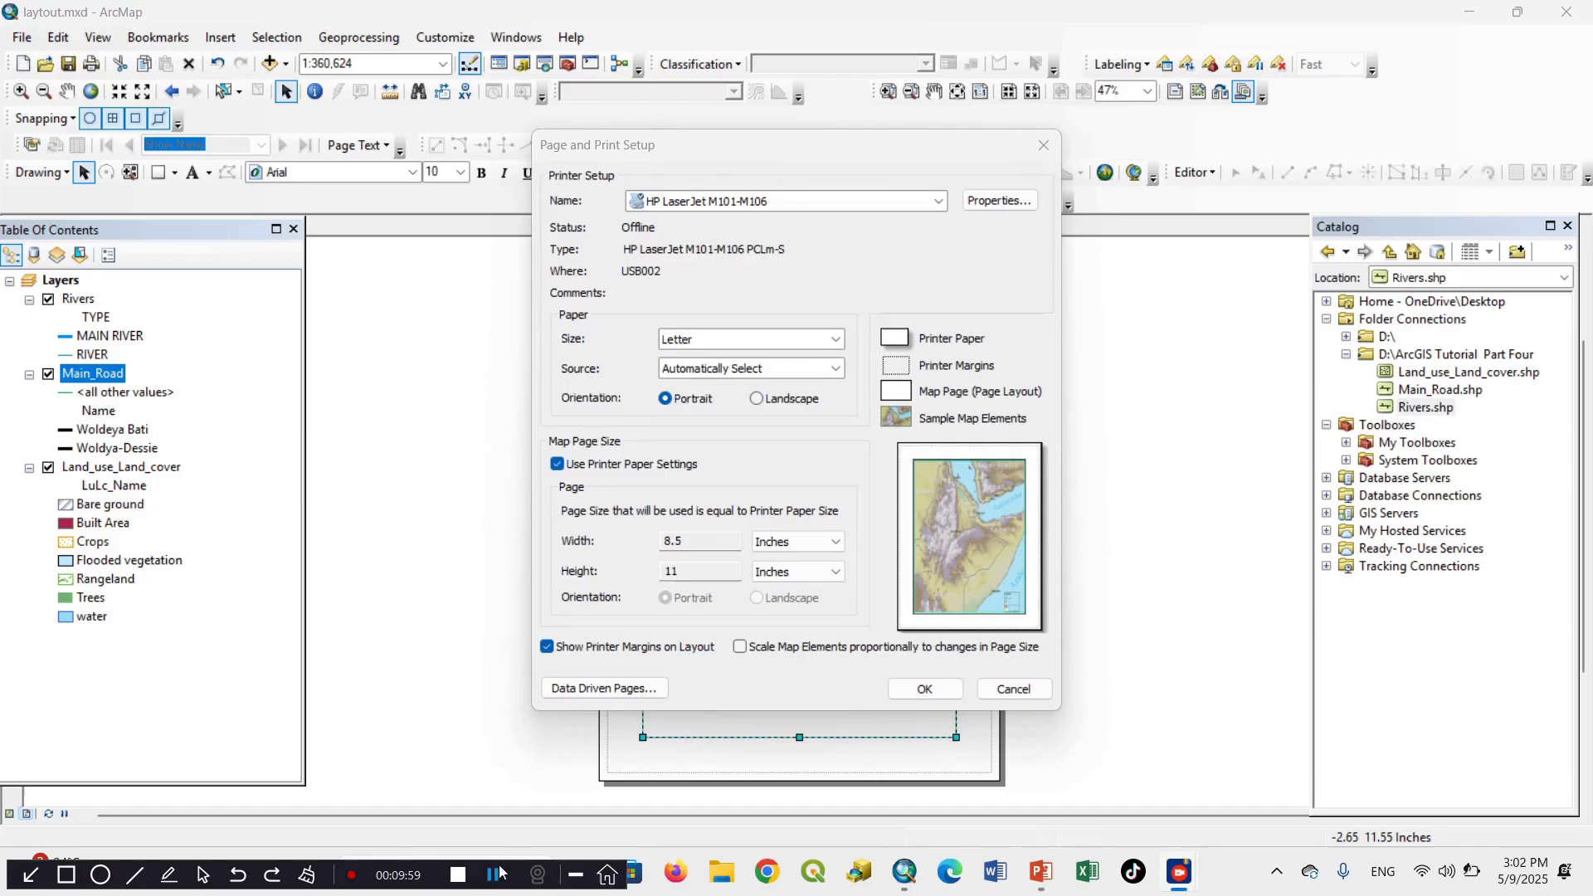
left_click(784, 399)
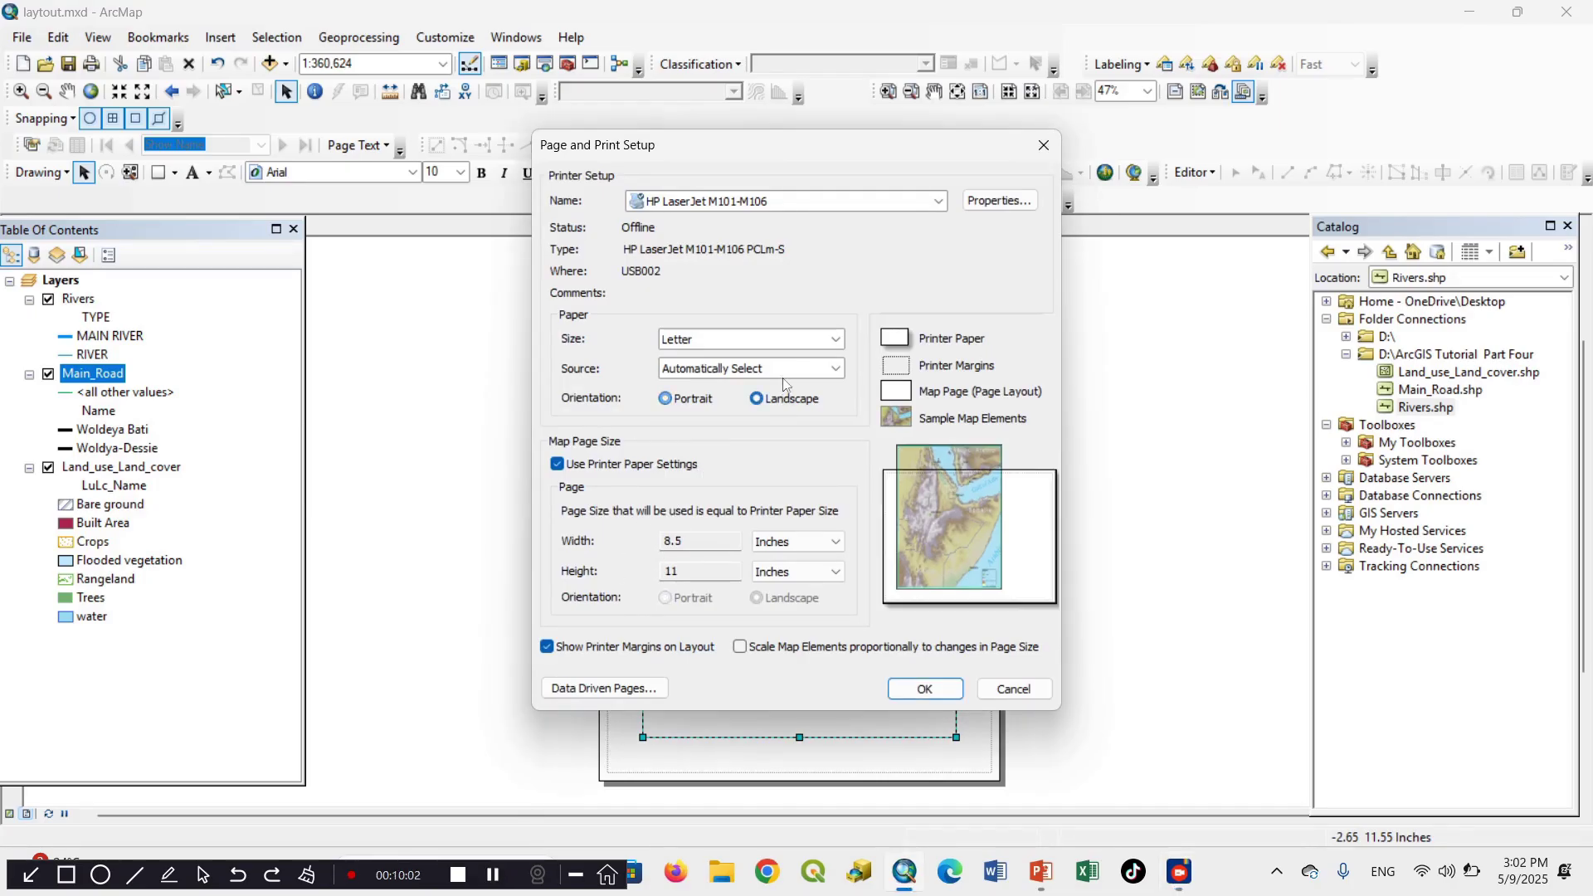
left_click(835, 347)
scroll(733, 399, "up", 3)
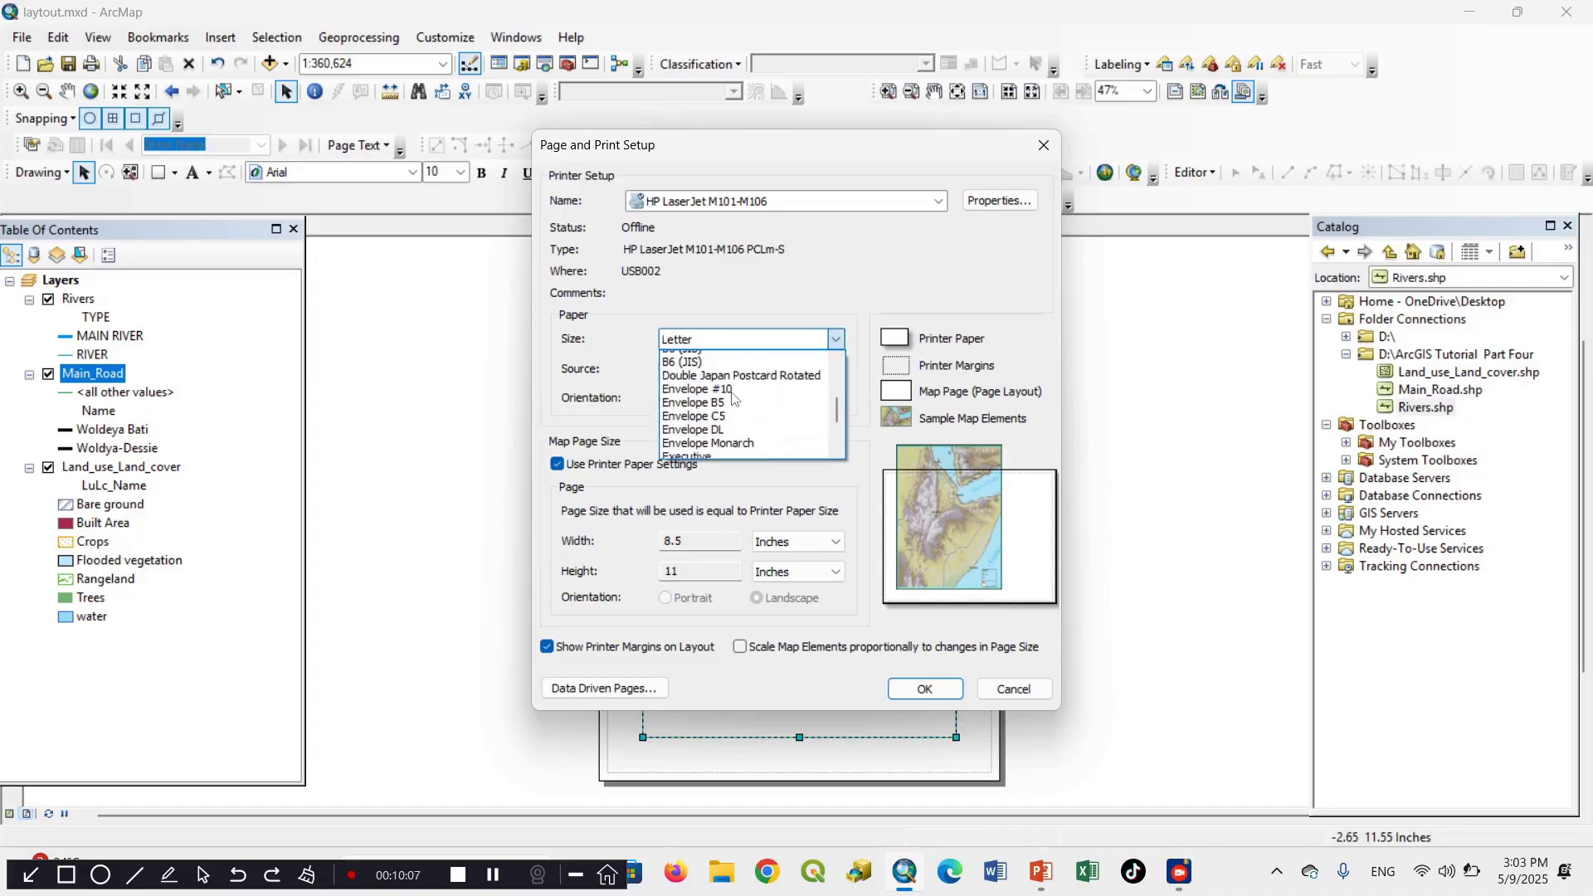
scroll(733, 399, "up", 5)
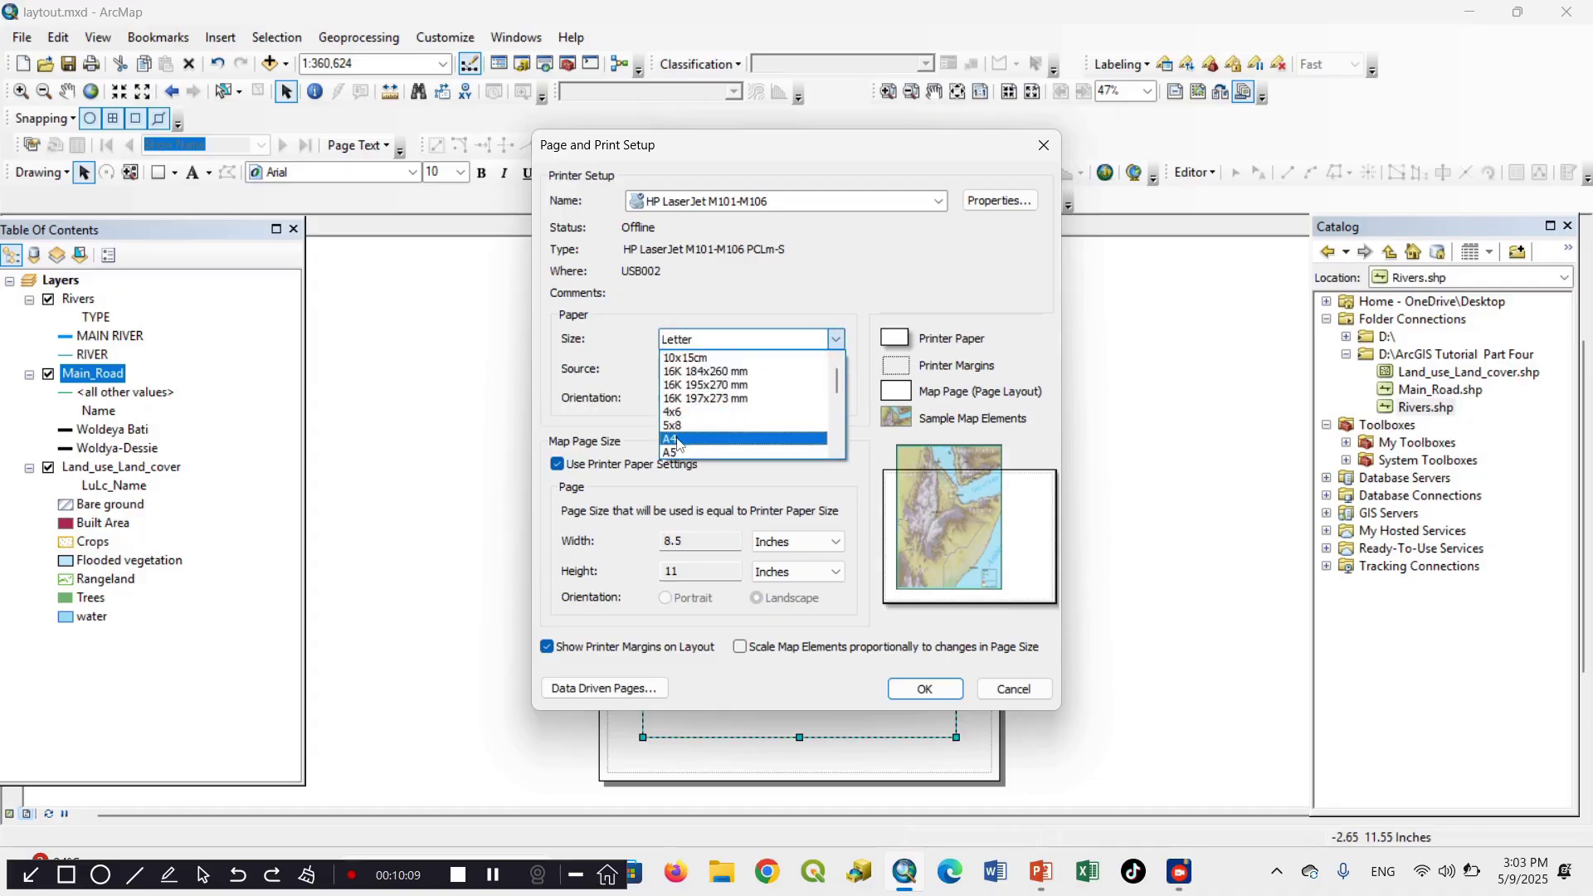
left_click(677, 439)
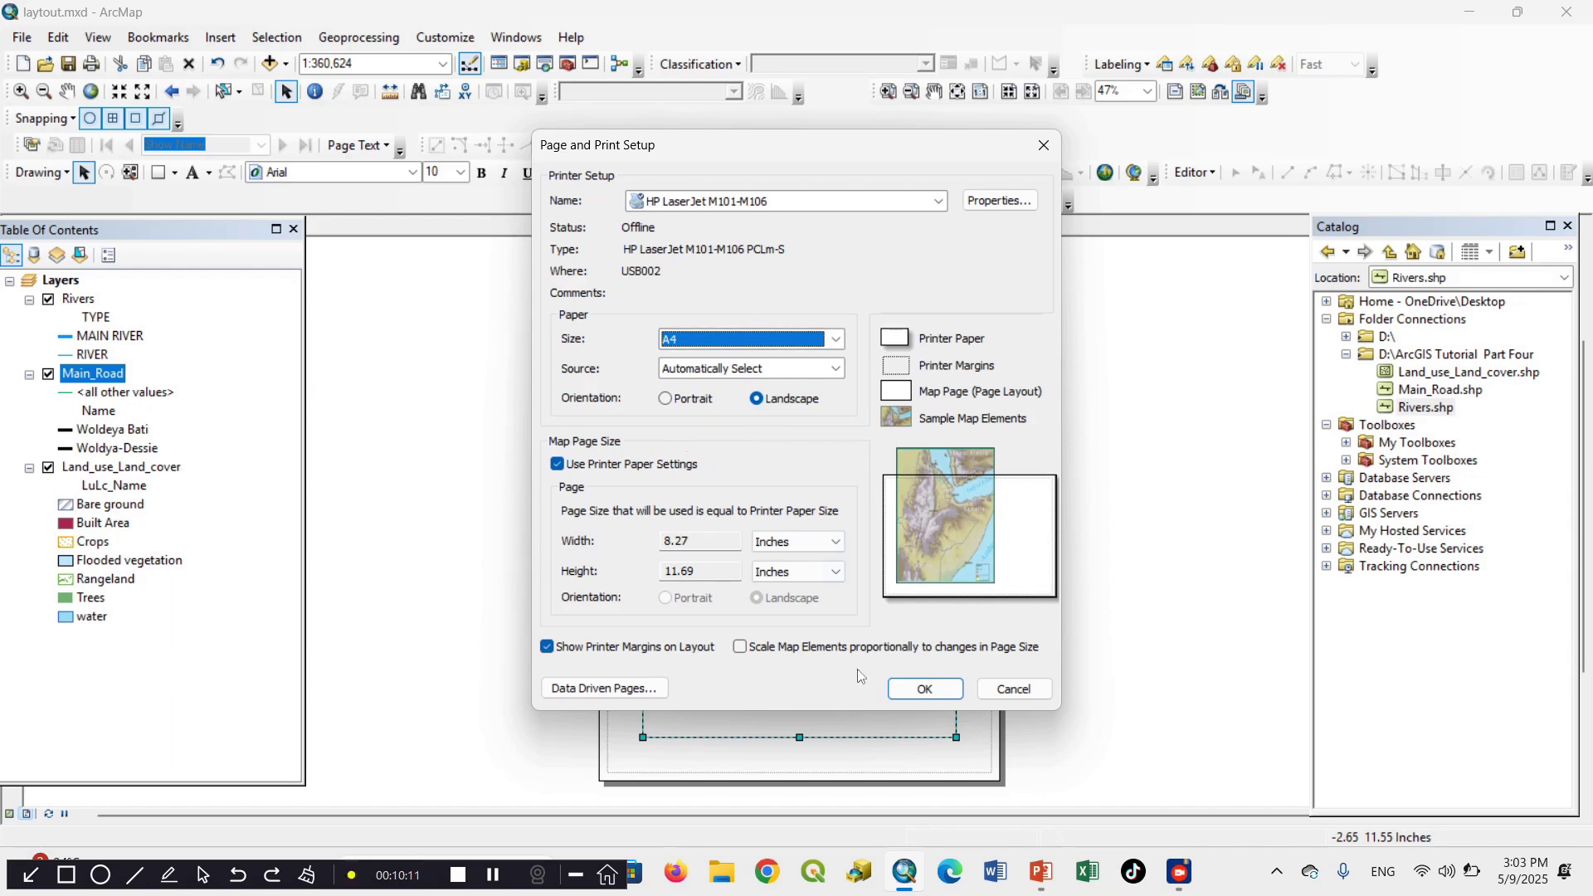
left_click(931, 689)
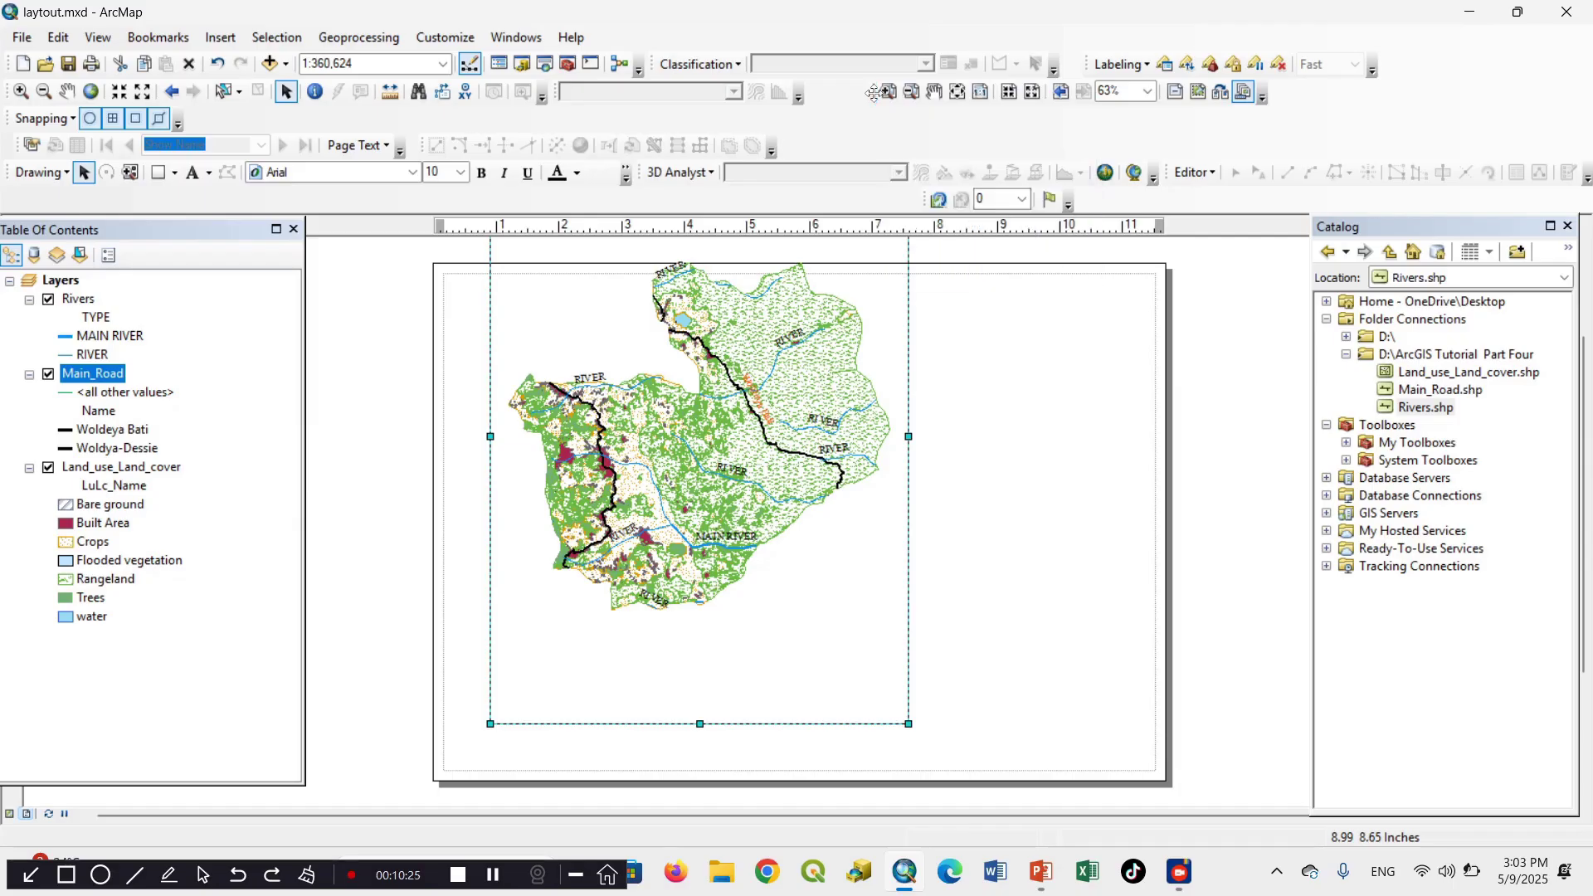
Undock the Layout toolbar and dock it again in the same row as the Snapping toolbar
left_click_drag(873, 93, 1044, 369)
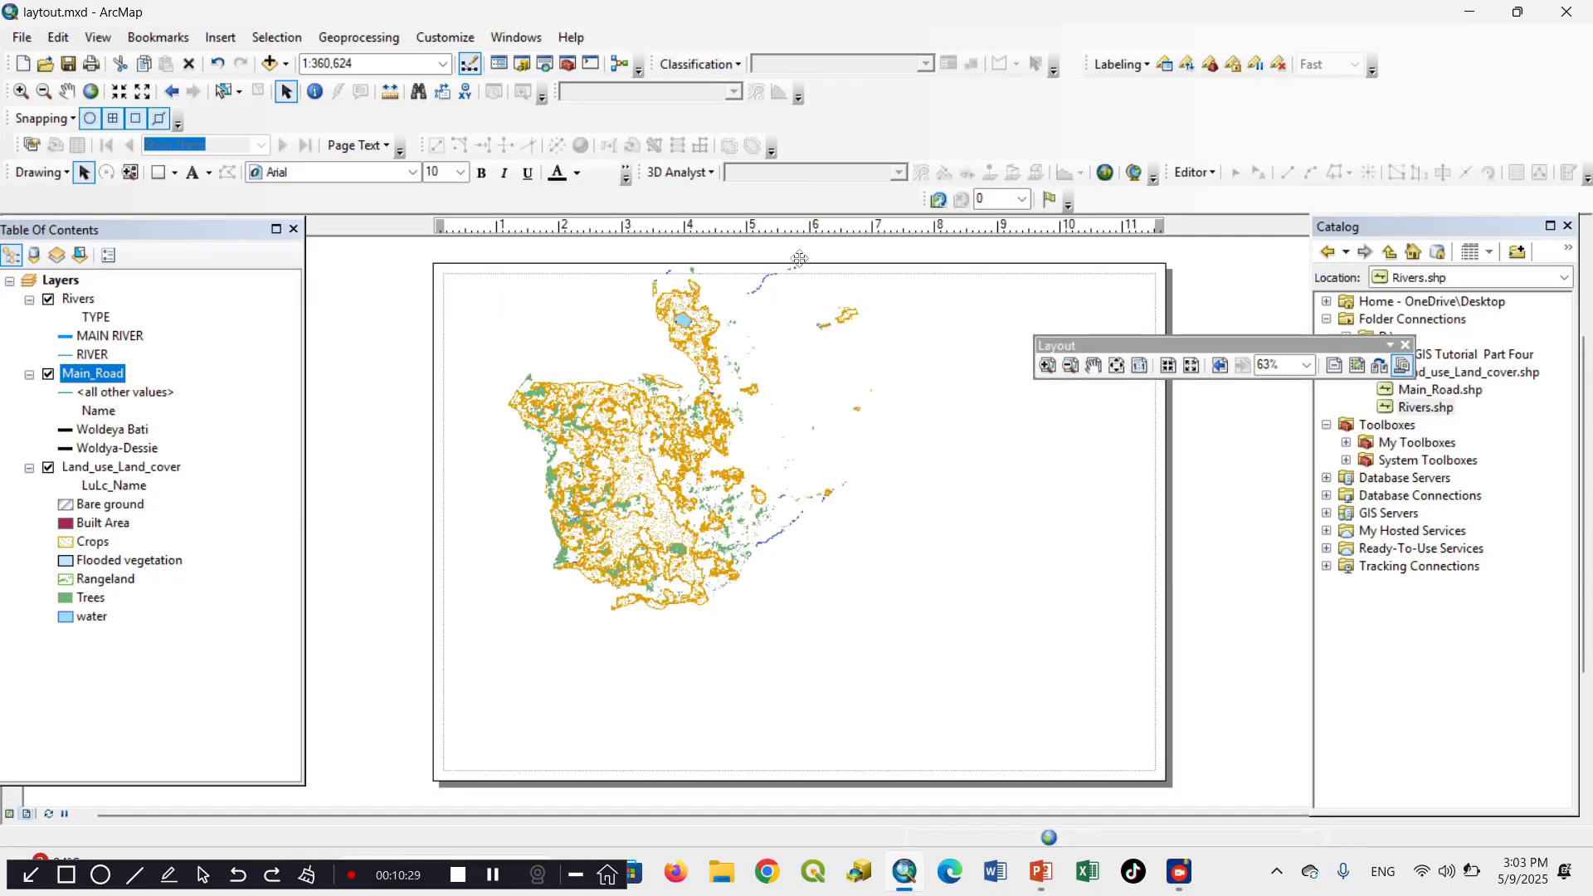
left_click(797, 357)
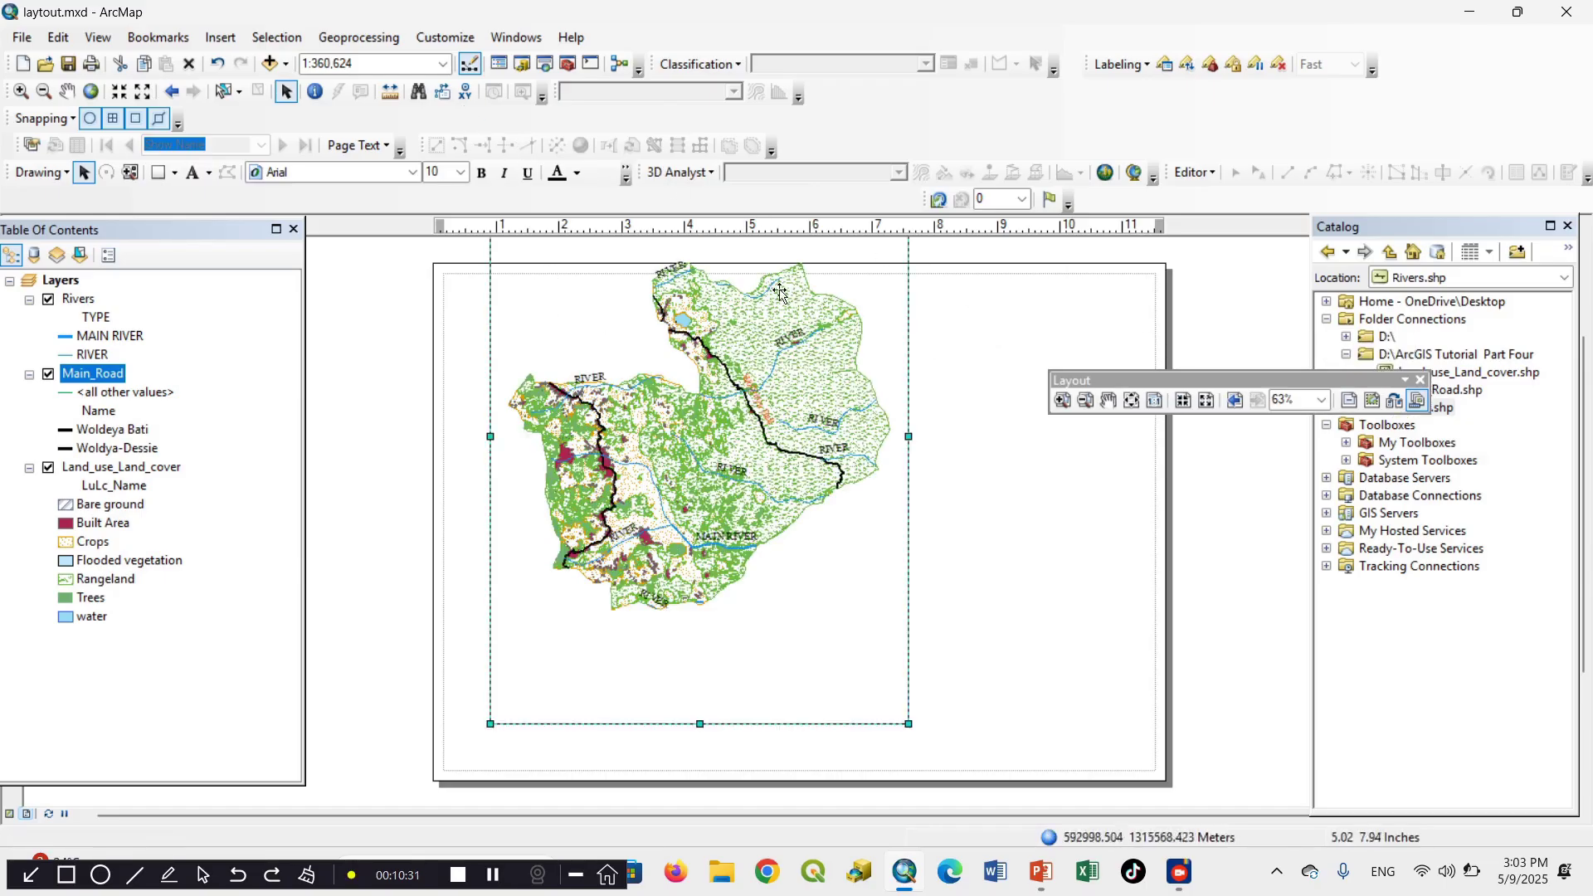
left_click_drag(1149, 380, 929, 87)
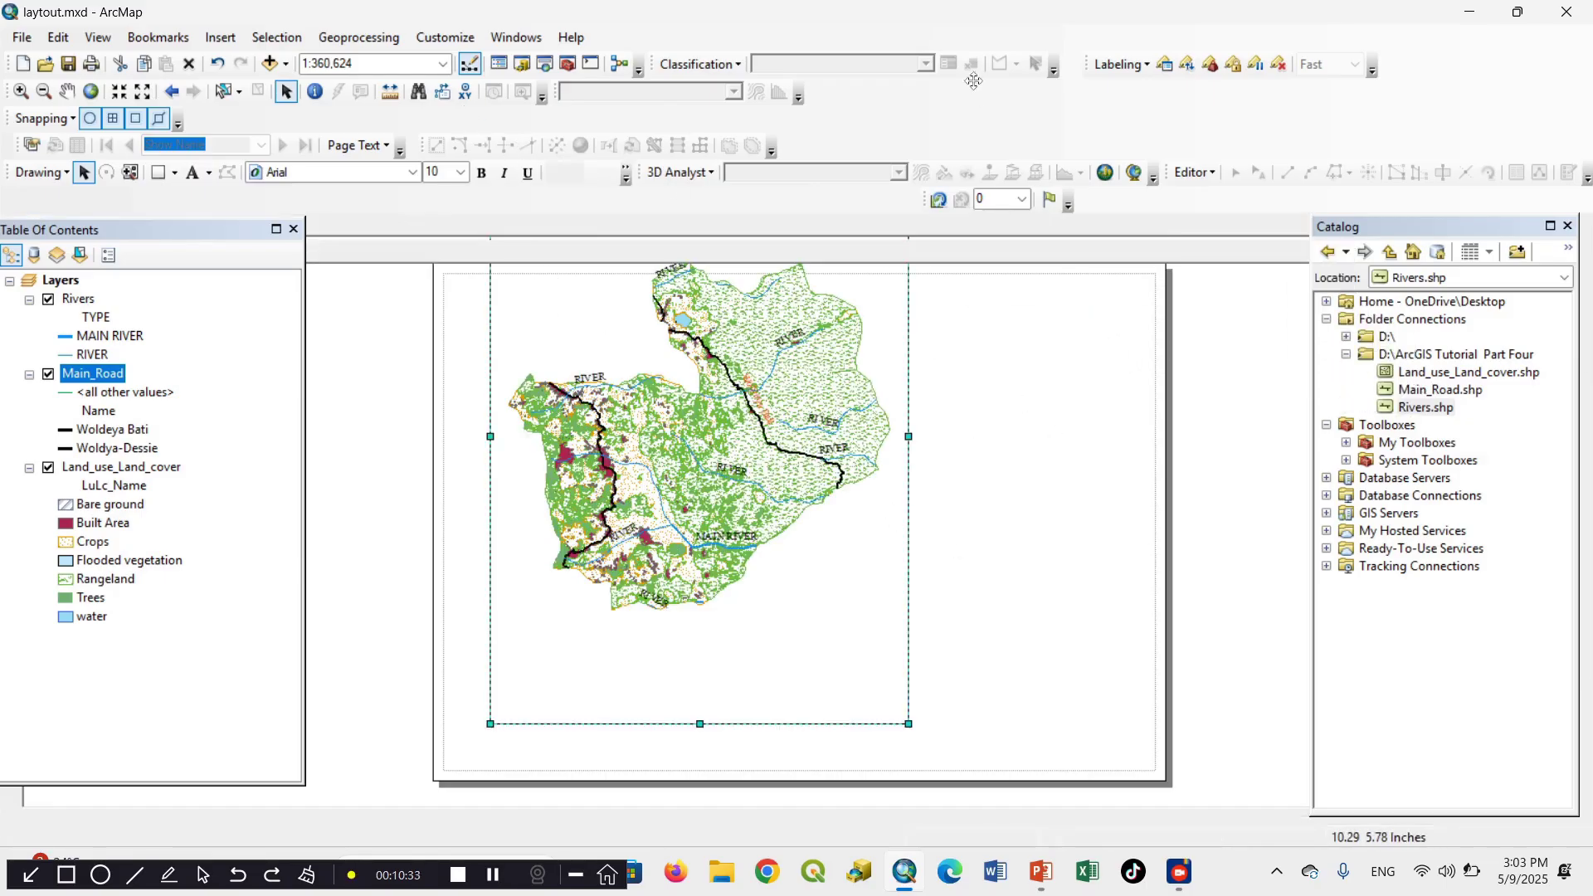
left_click_drag(870, 179, 830, 121)
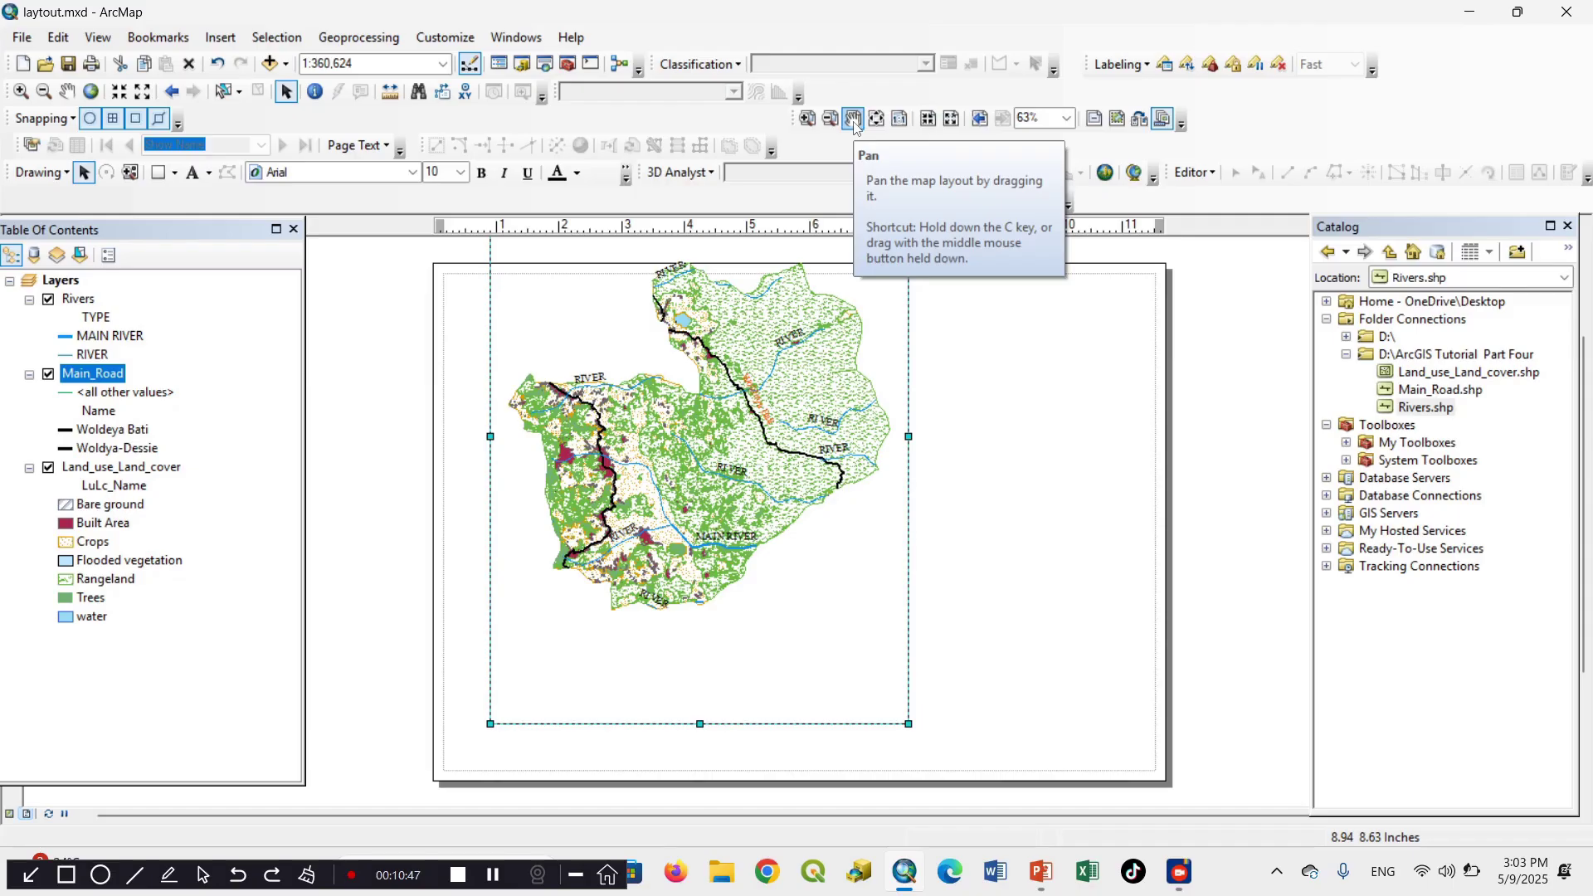
Resize the data frame to fit inside the landscape page by lowering its upper edge and extending its right edge toward the page margin
left_click(855, 122)
left_click_drag(777, 241, 788, 457)
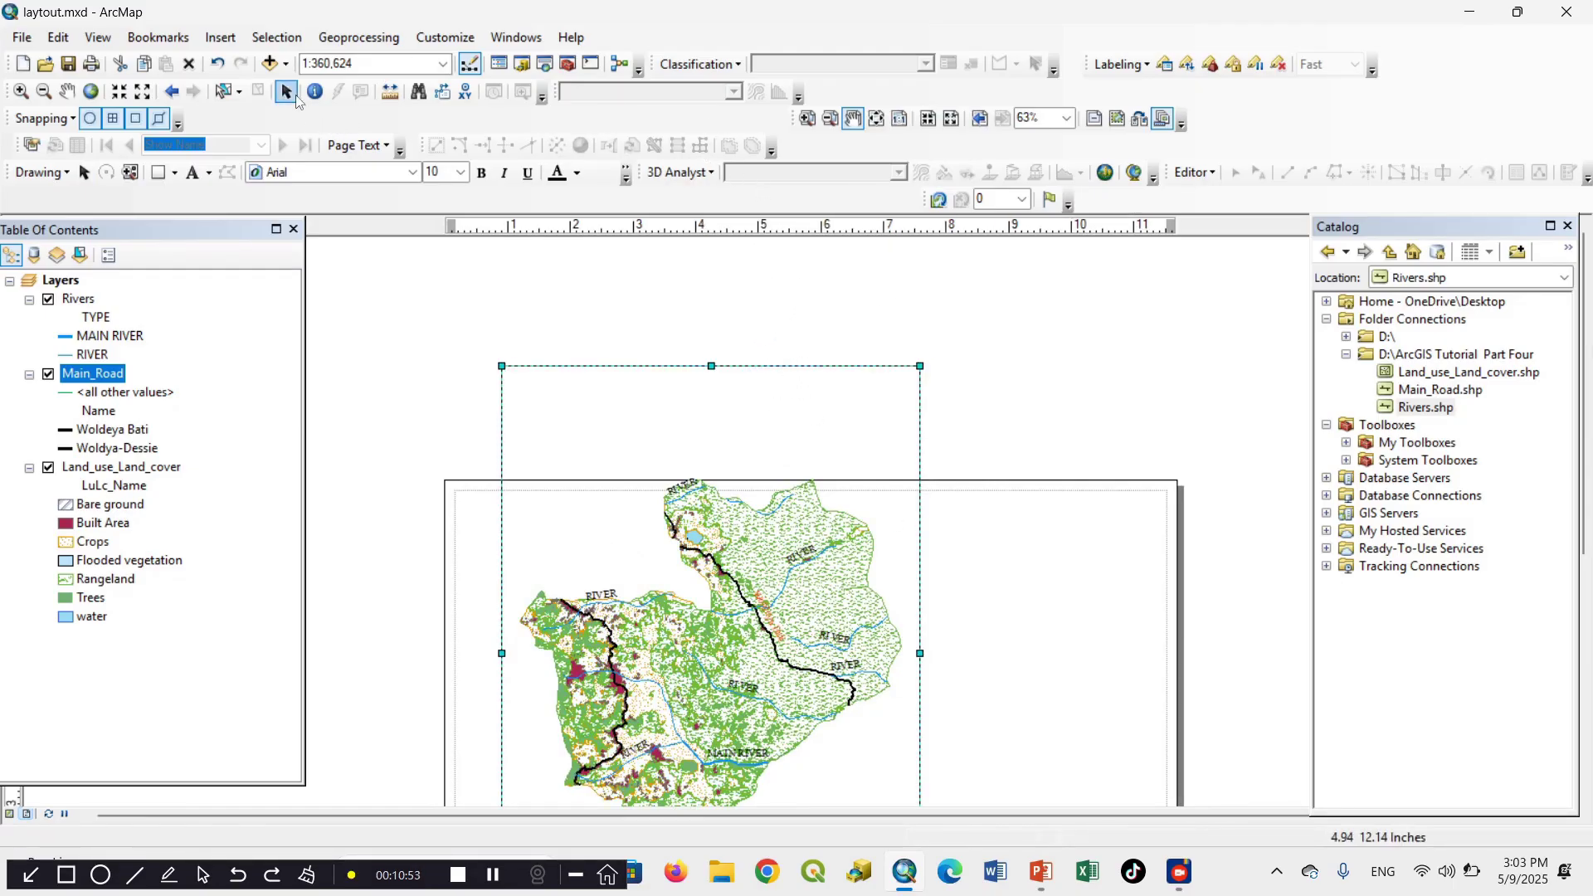
left_click(286, 92)
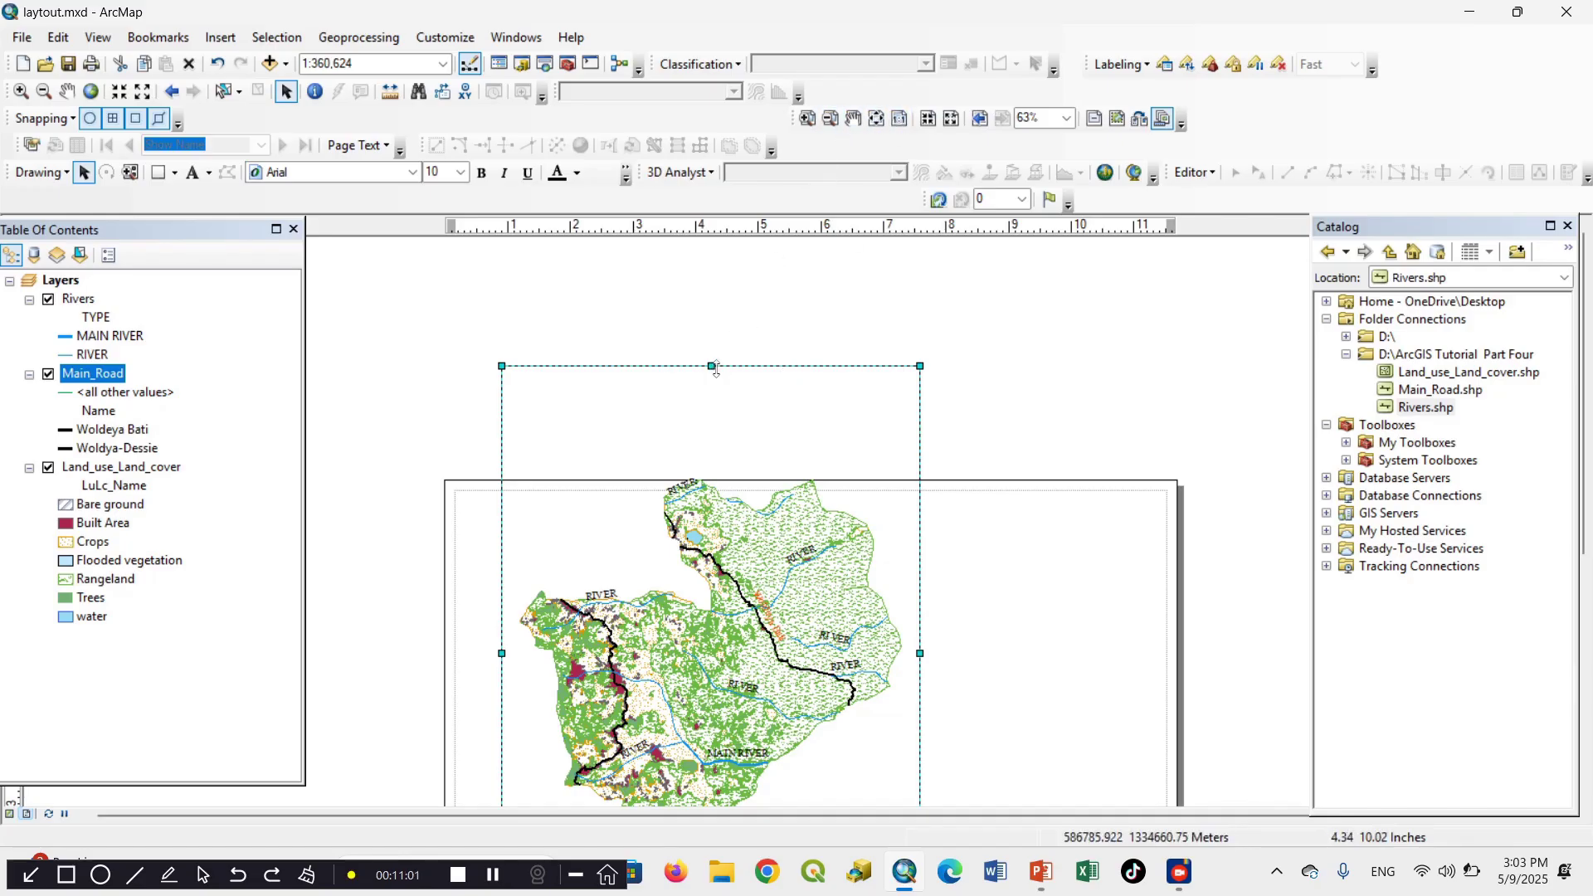
left_click_drag(716, 369, 740, 536)
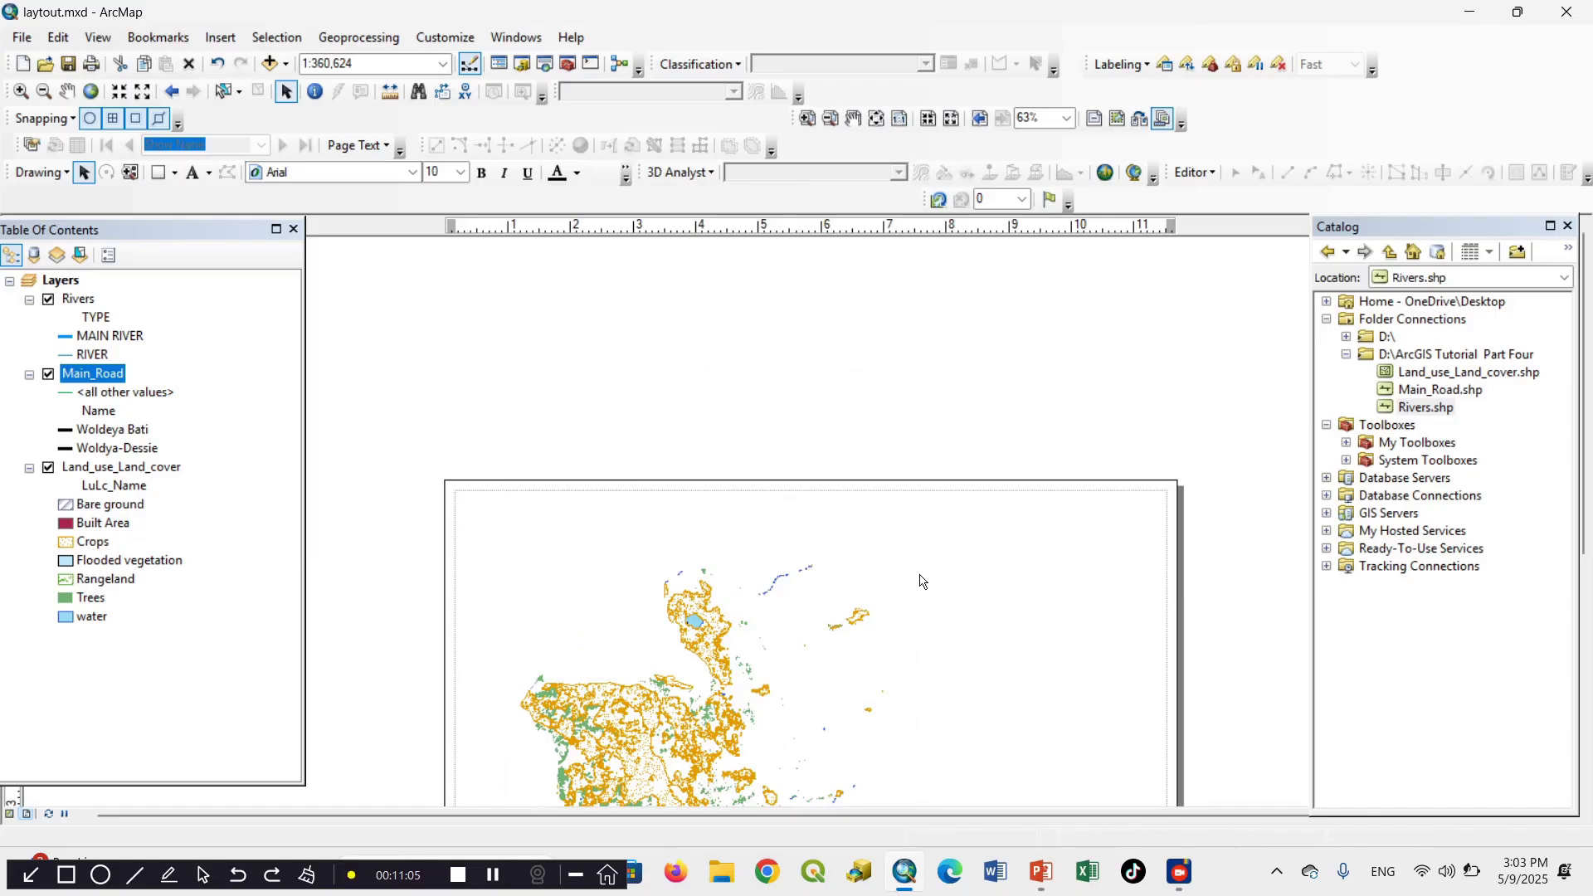
mouse_move(920, 737)
left_mouse_down()
mouse_move(1103, 754)
mouse_move(1092, 736)
left_mouse_up()
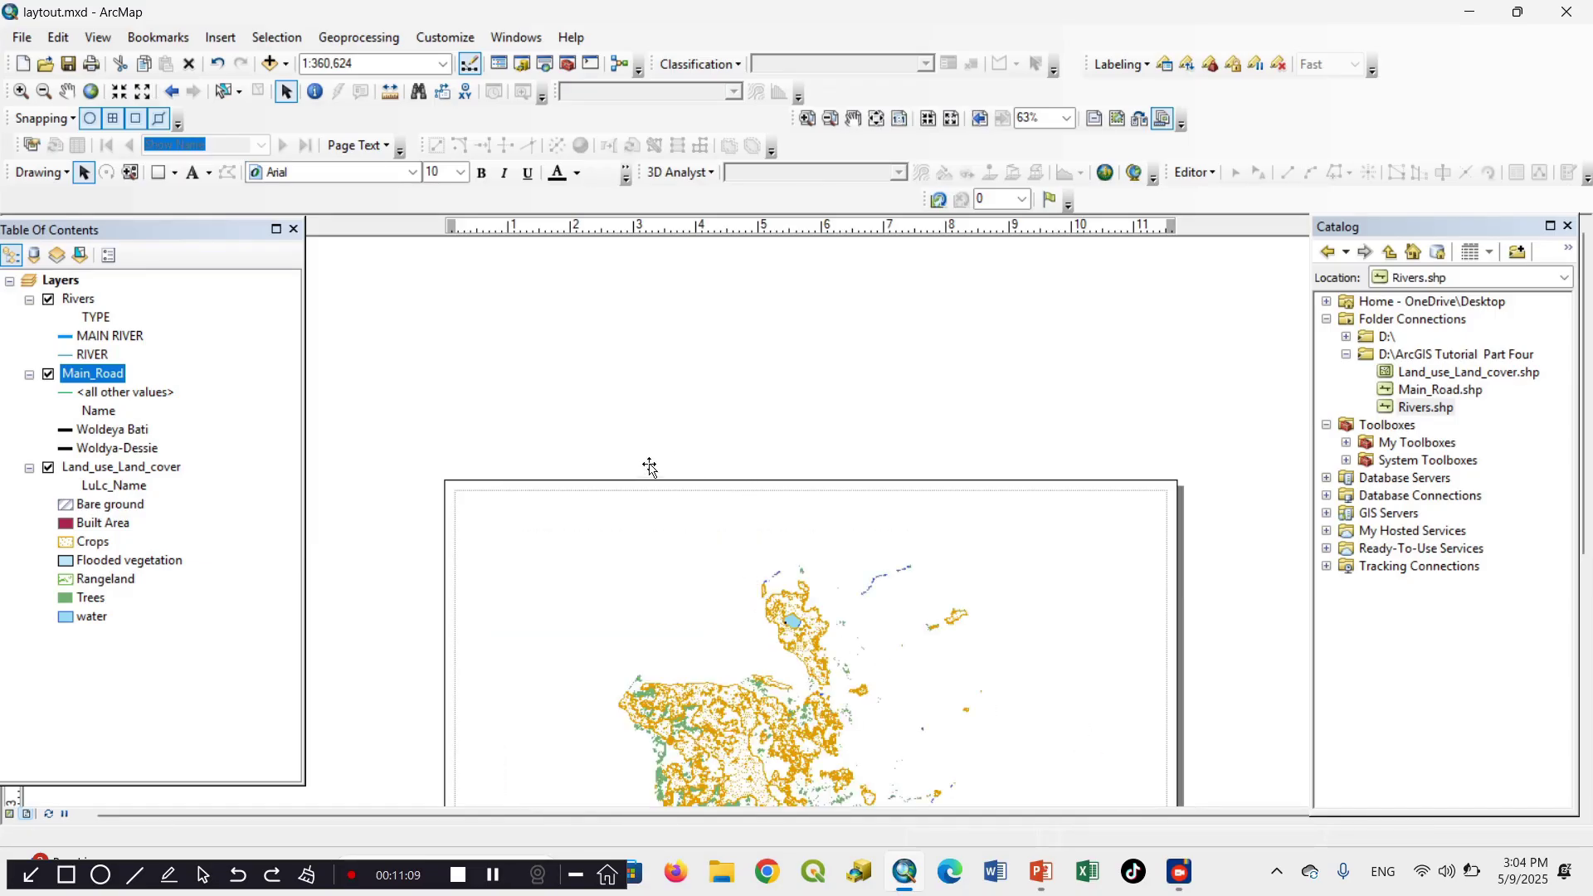
Shift the map content slightly left and down inside the data frame, then return to the Select Elements tool
left_click(854, 119)
left_click_drag(809, 515, 815, 336)
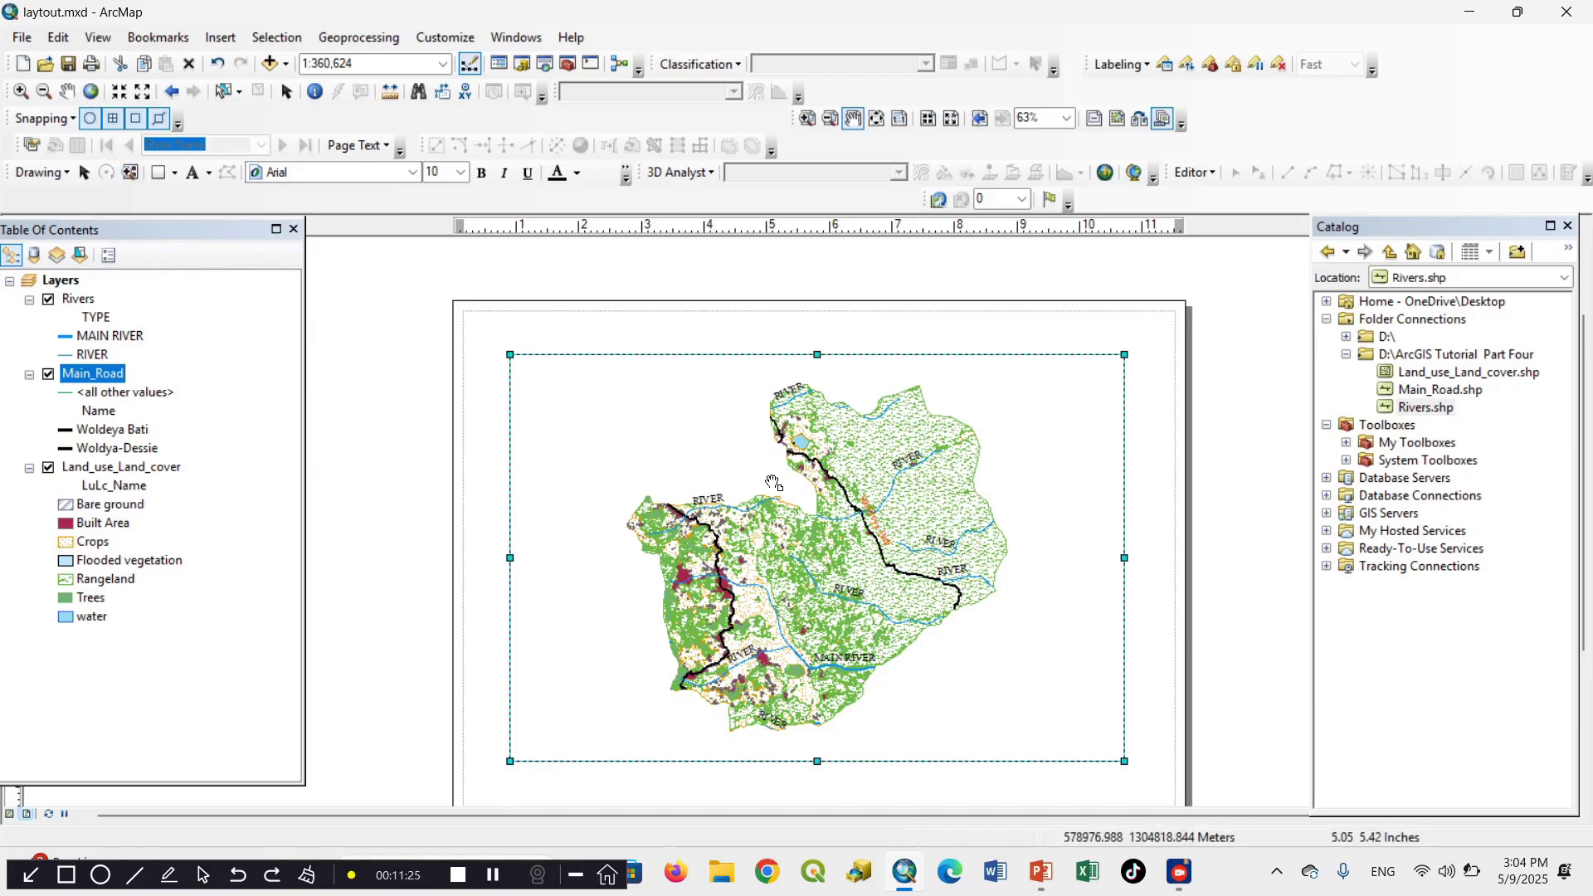
mouse_move(800, 492)
left_mouse_down()
mouse_move(783, 503)
mouse_move(811, 495)
left_mouse_up()
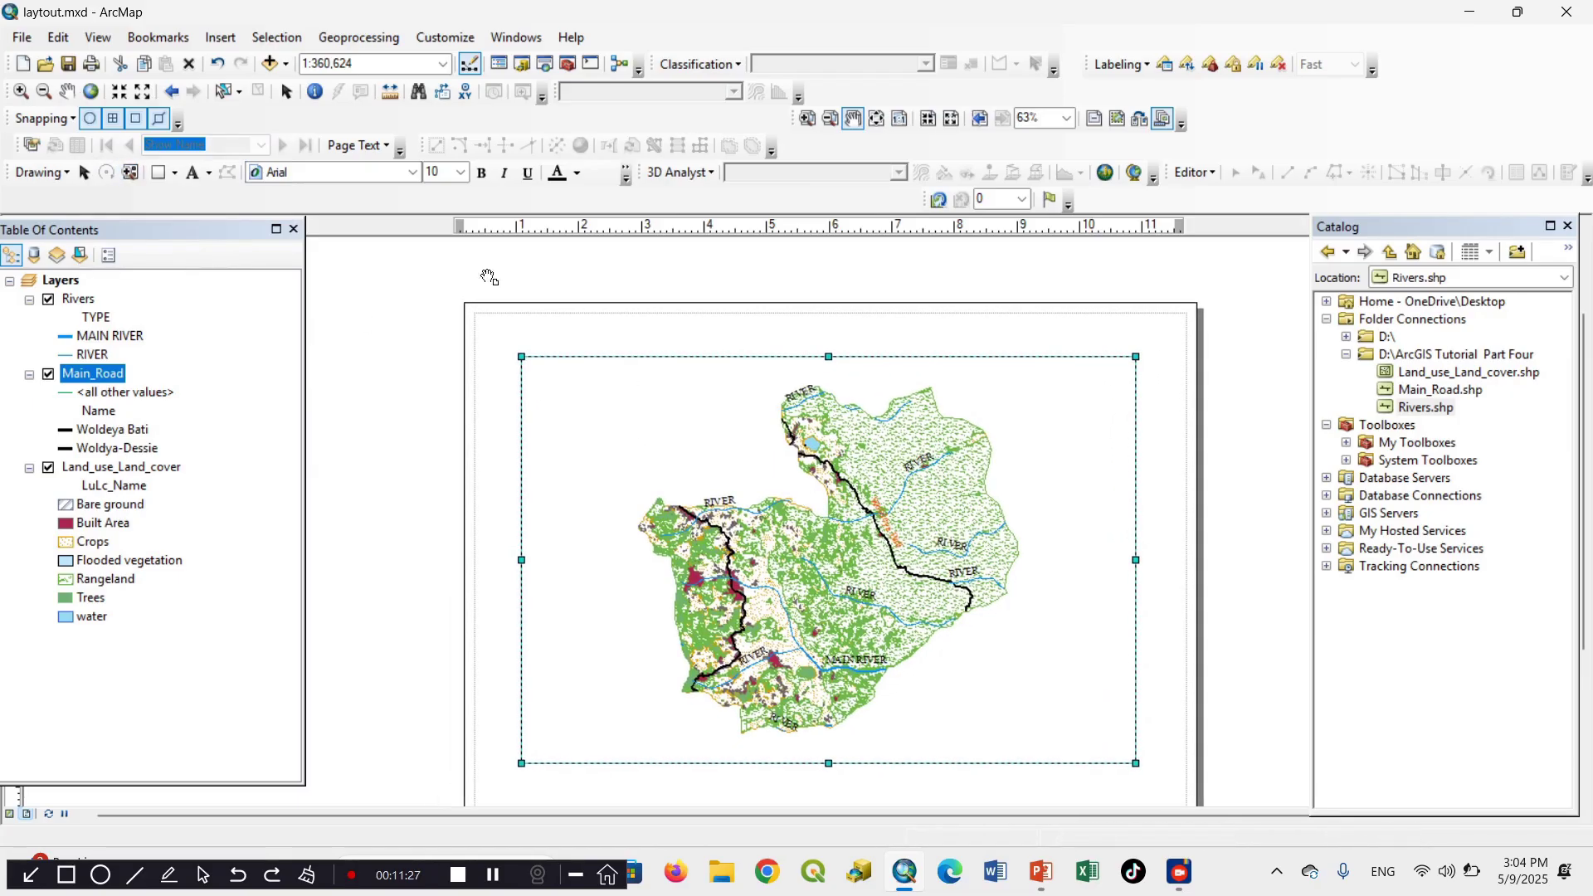
left_click(68, 92)
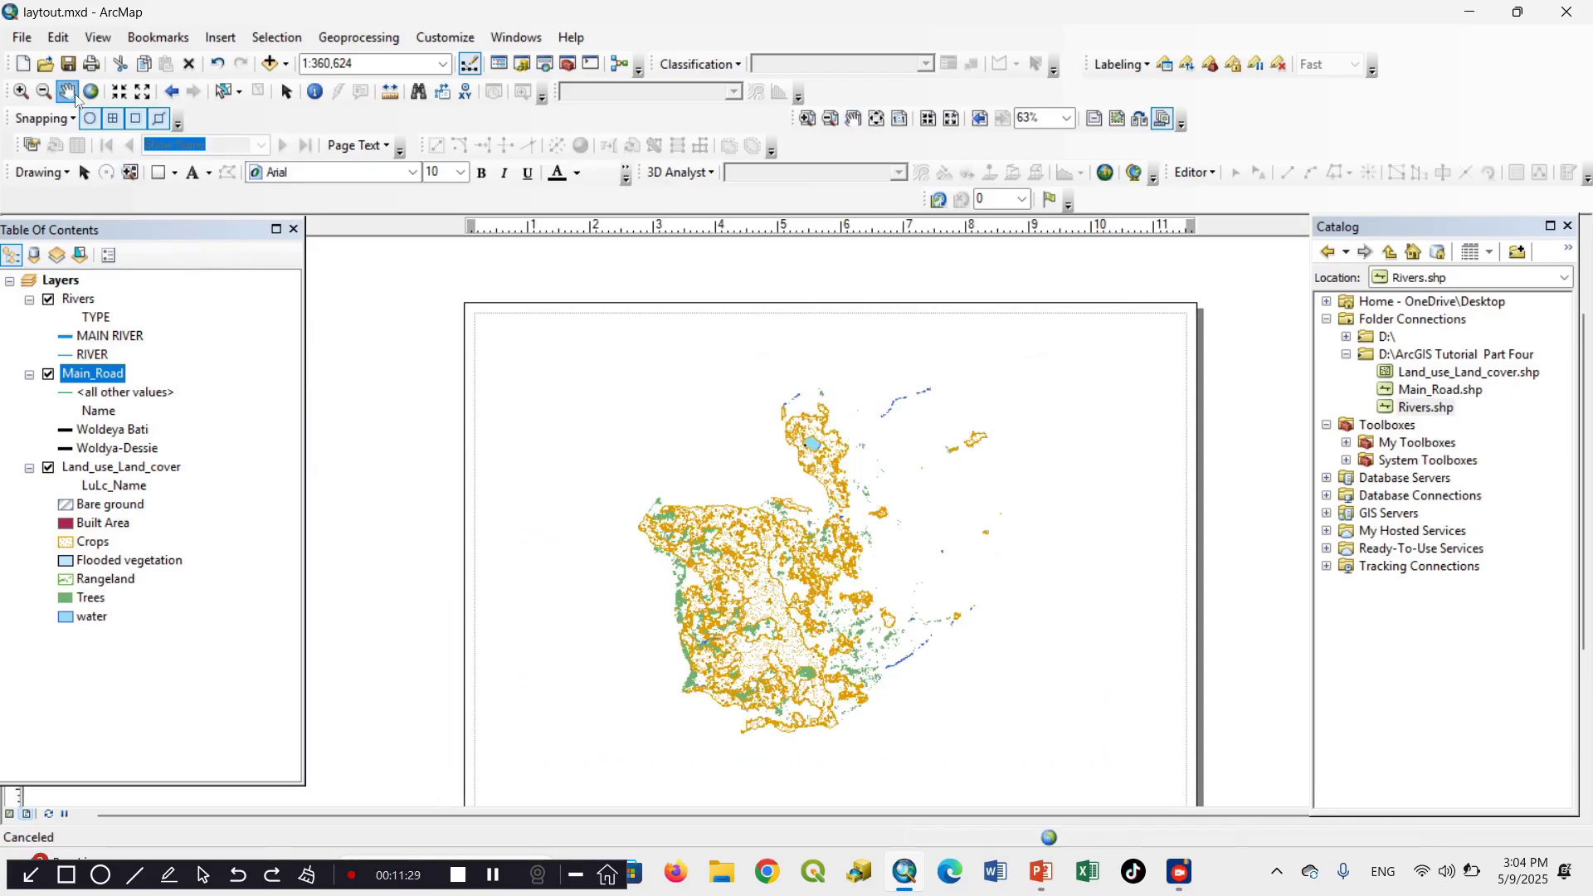
left_click_drag(854, 558, 781, 577)
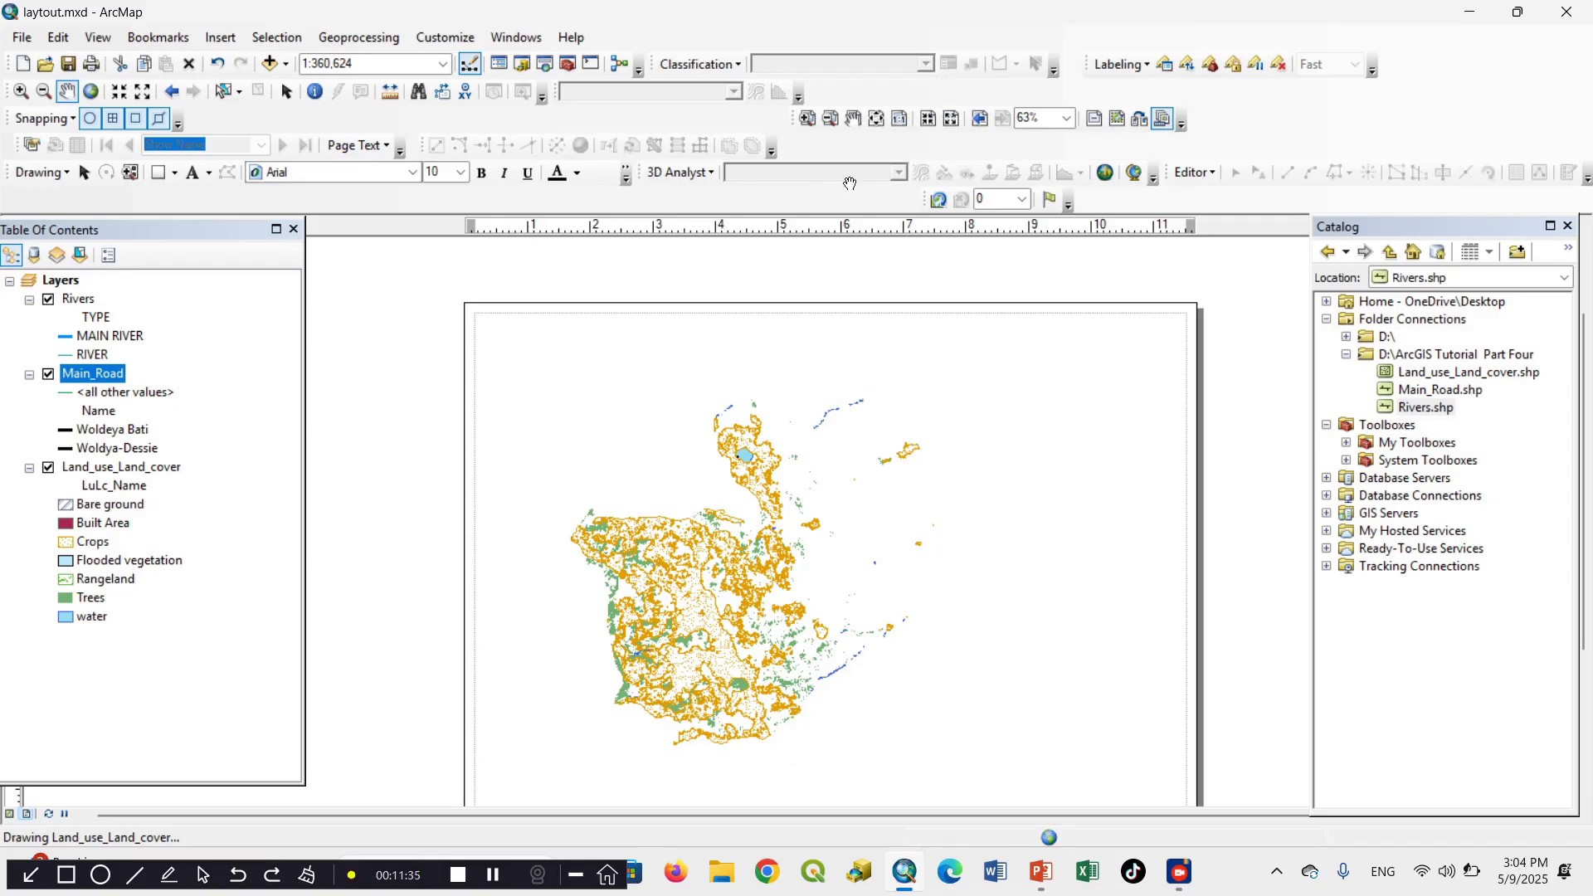
left_click(287, 91)
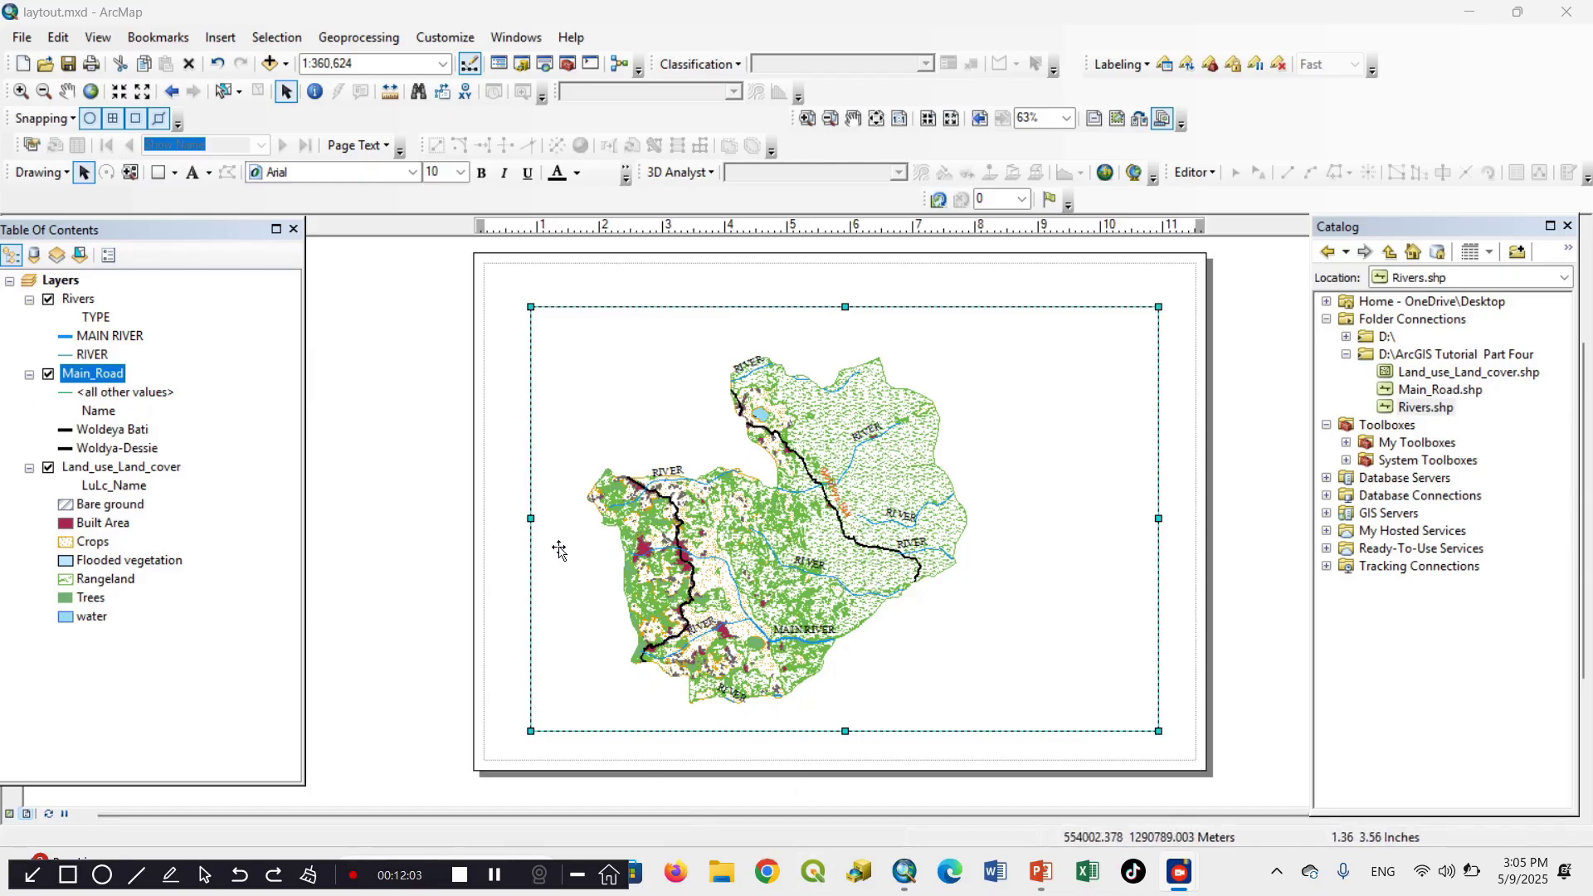
Insert a new data frame, move it to the lower-right corner of the main data frame, and delete it again
left_click(220, 37)
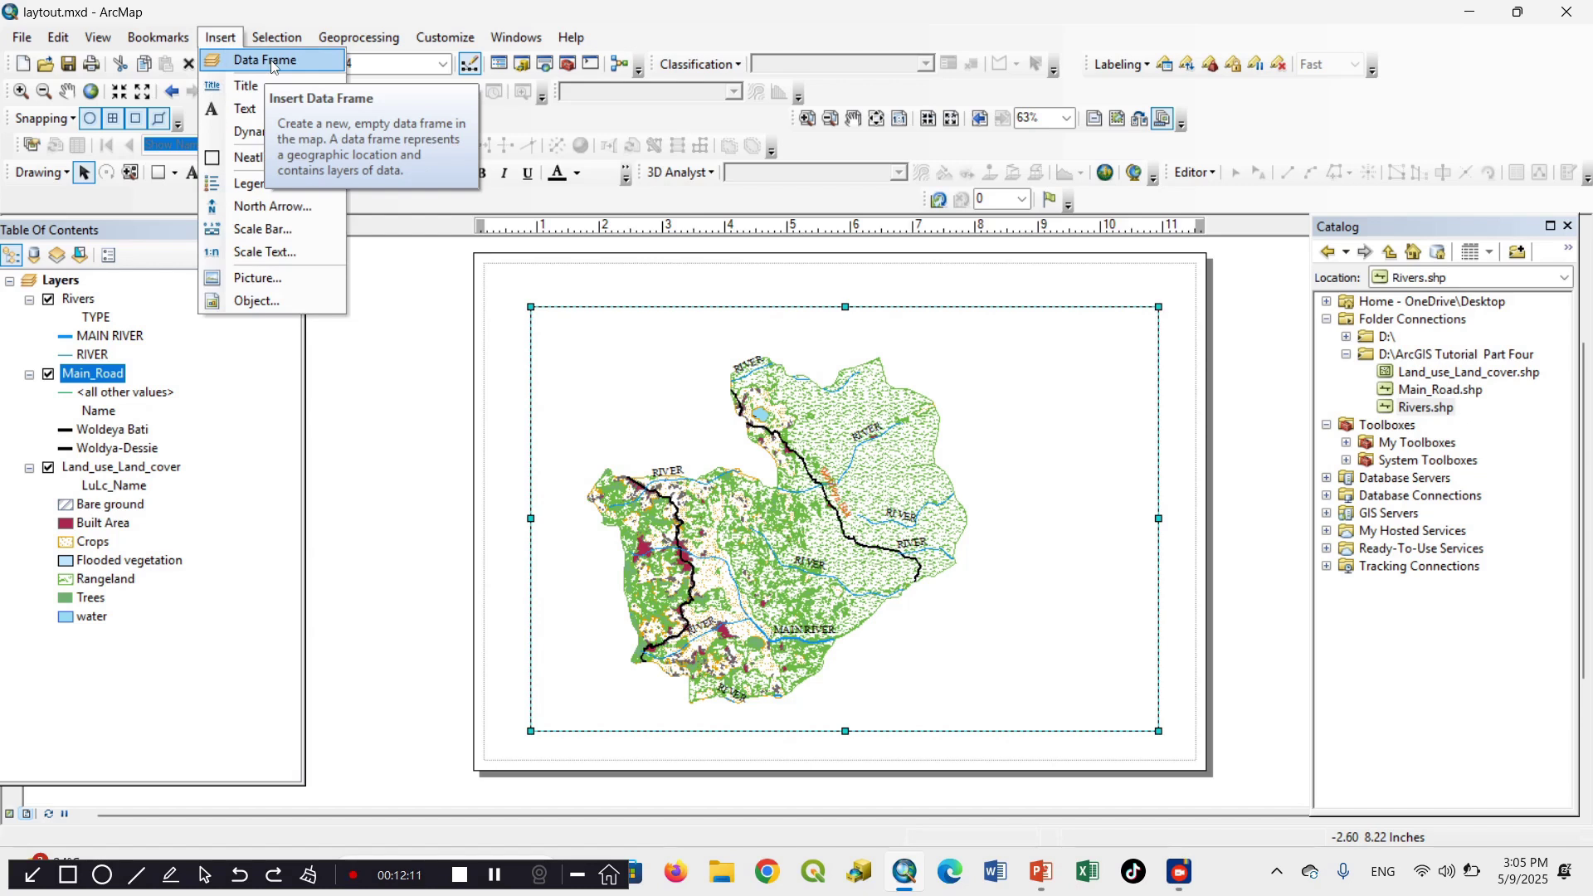
left_click(266, 61)
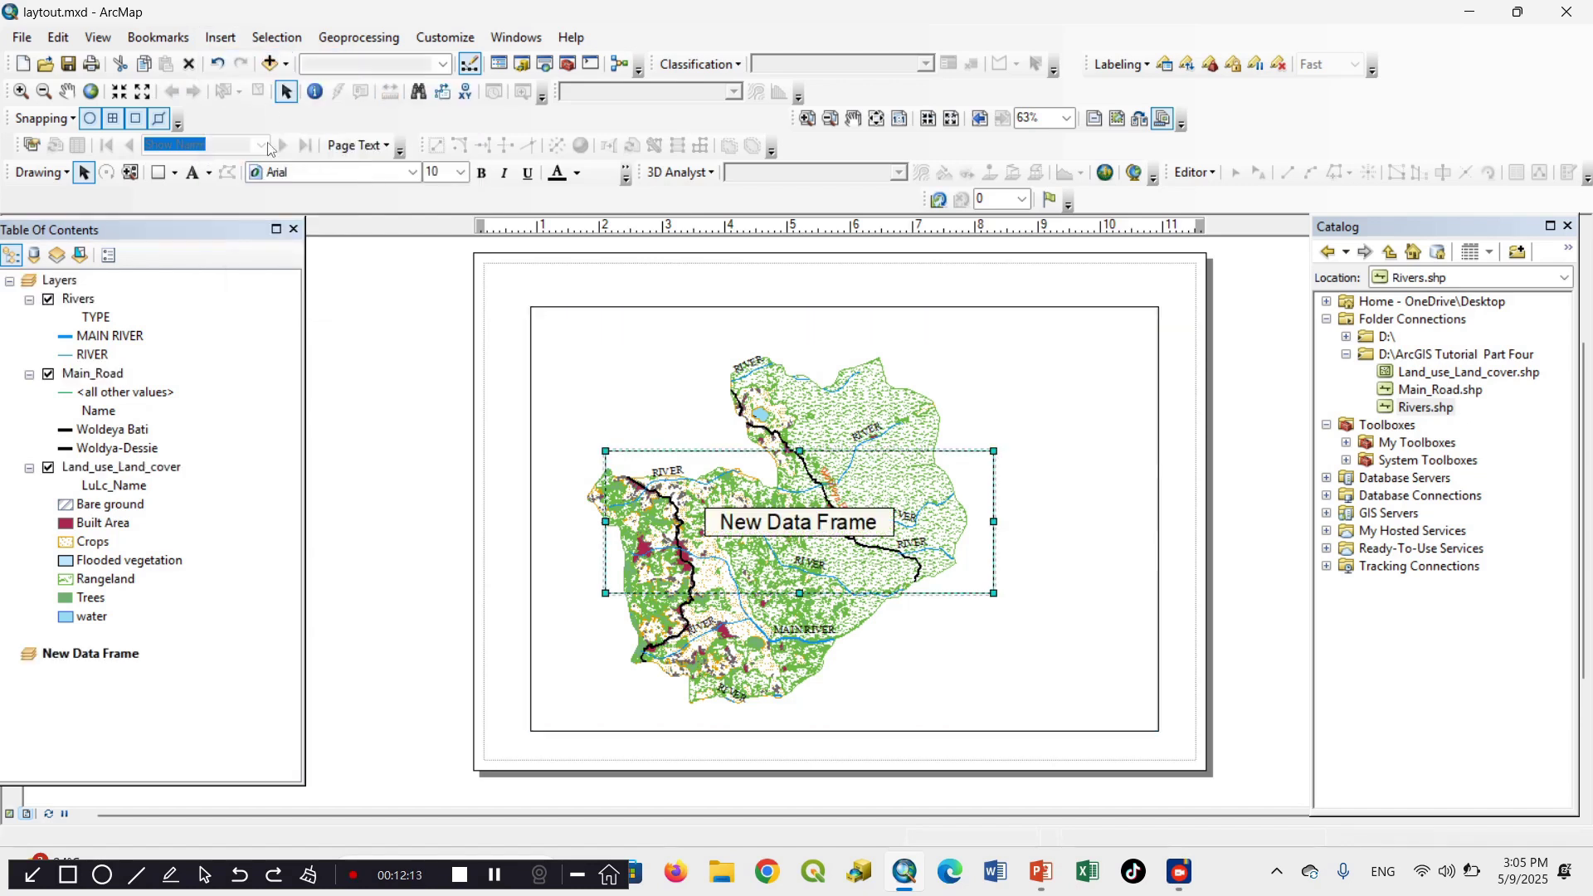
left_click_drag(817, 556, 972, 675)
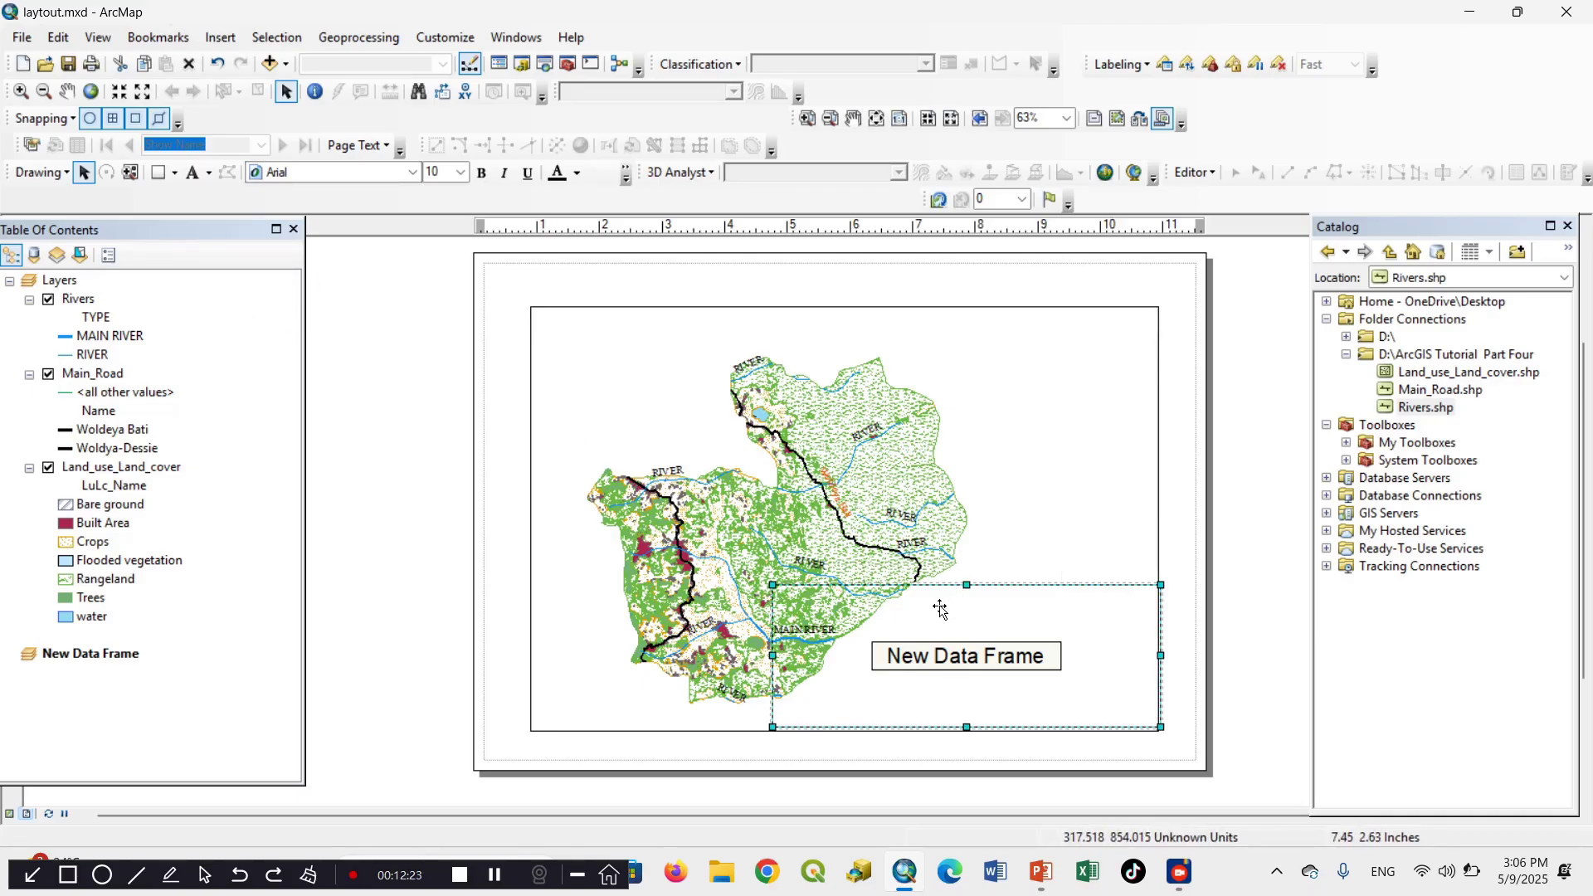
key("Delete")
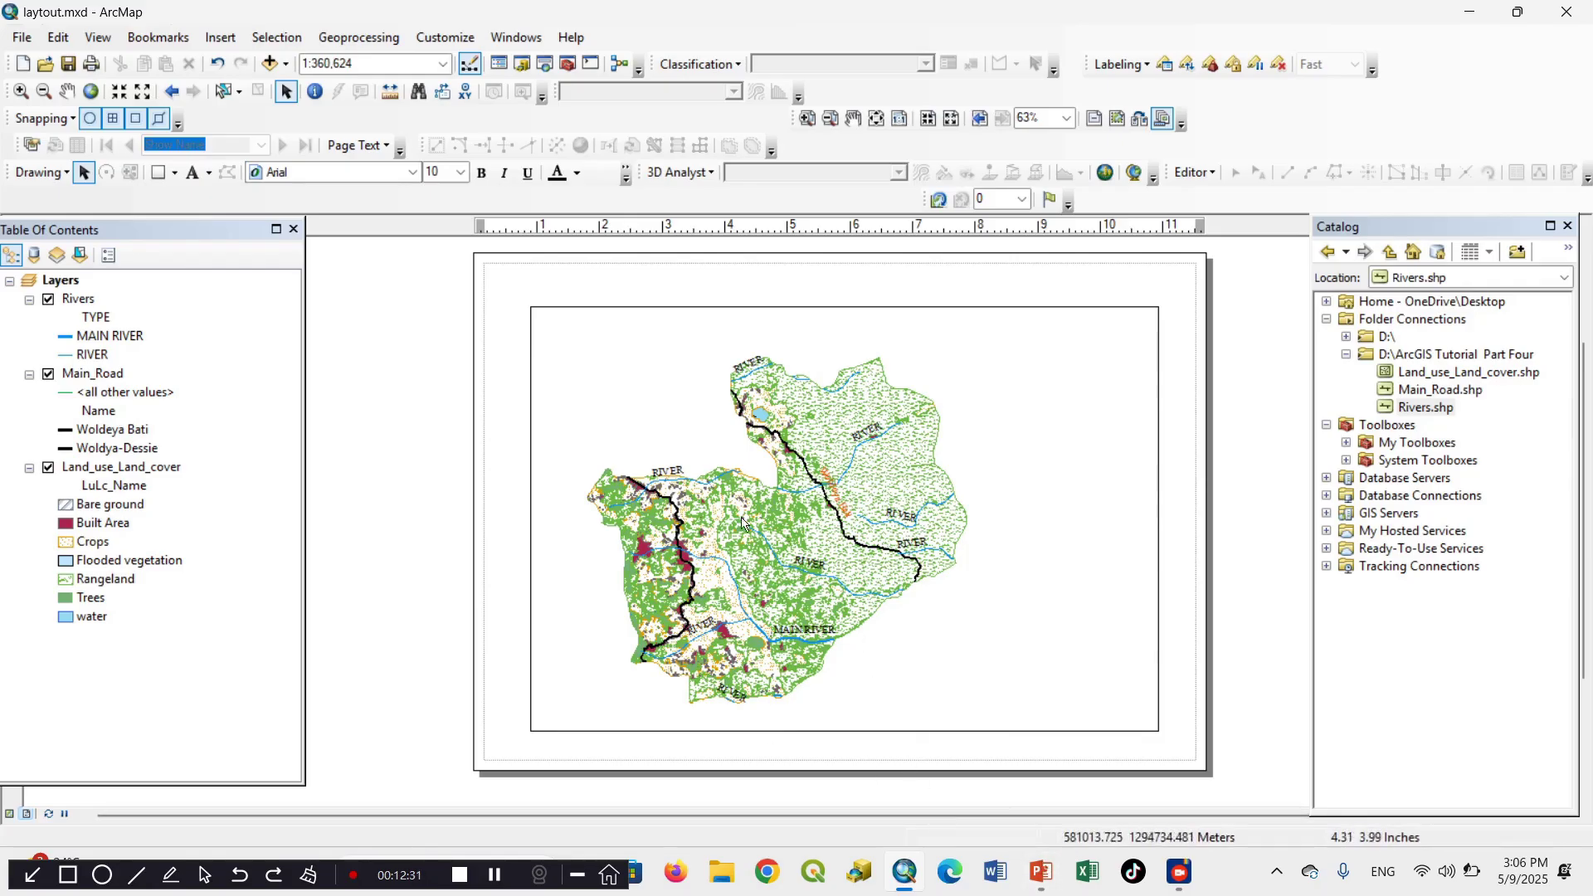
Switch to PowerPoint to read the slides on starting a layout and adding essential map elements, and return to ArcMap
mouse_move(1042, 871)
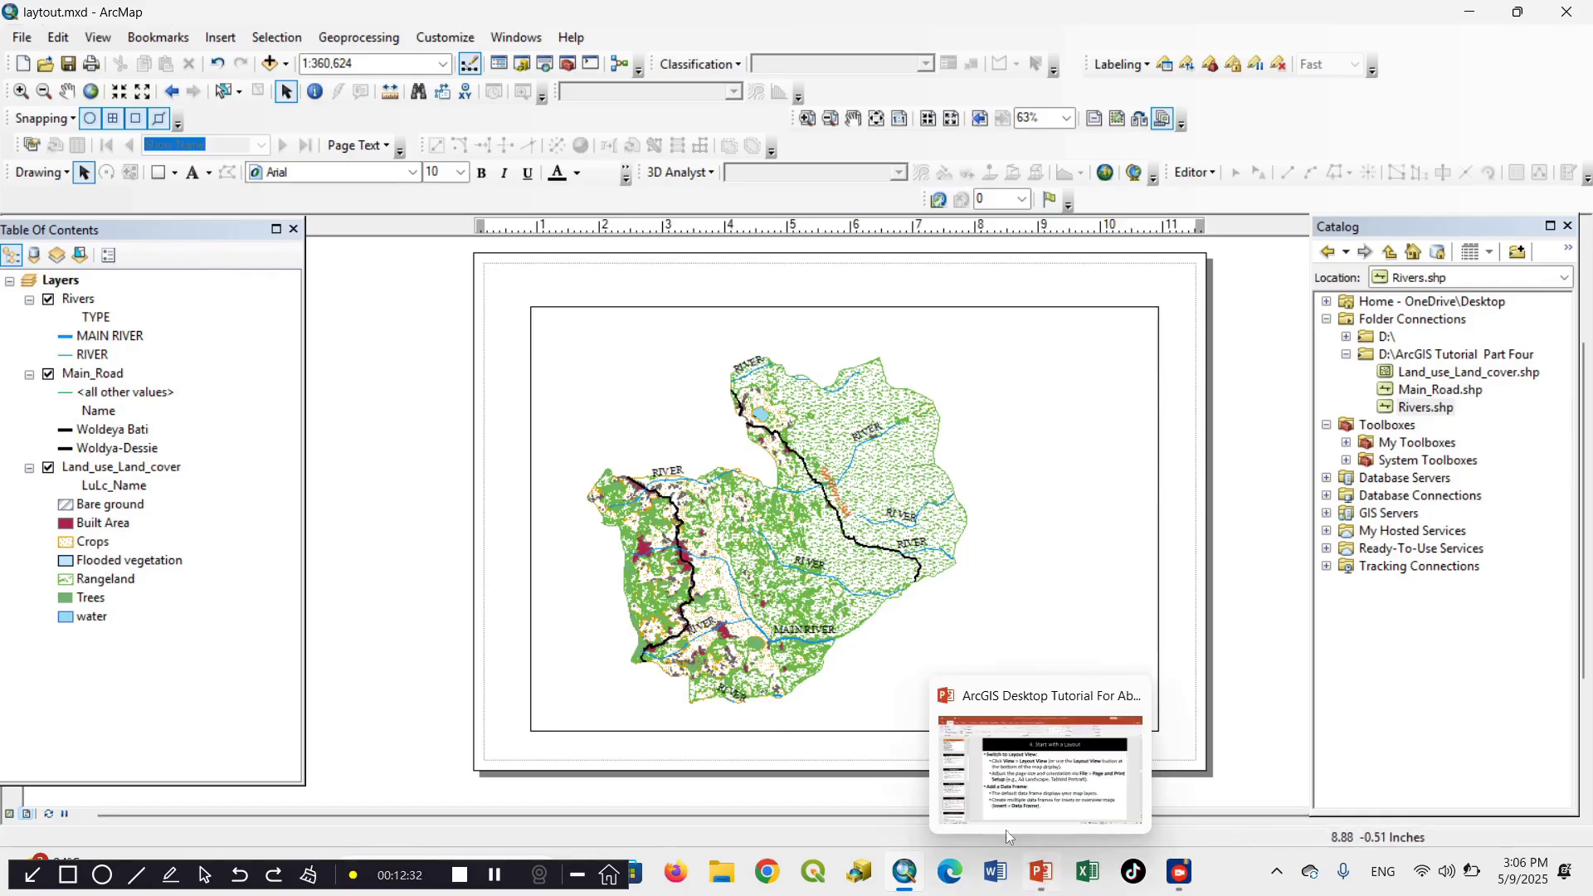
left_click(1042, 873)
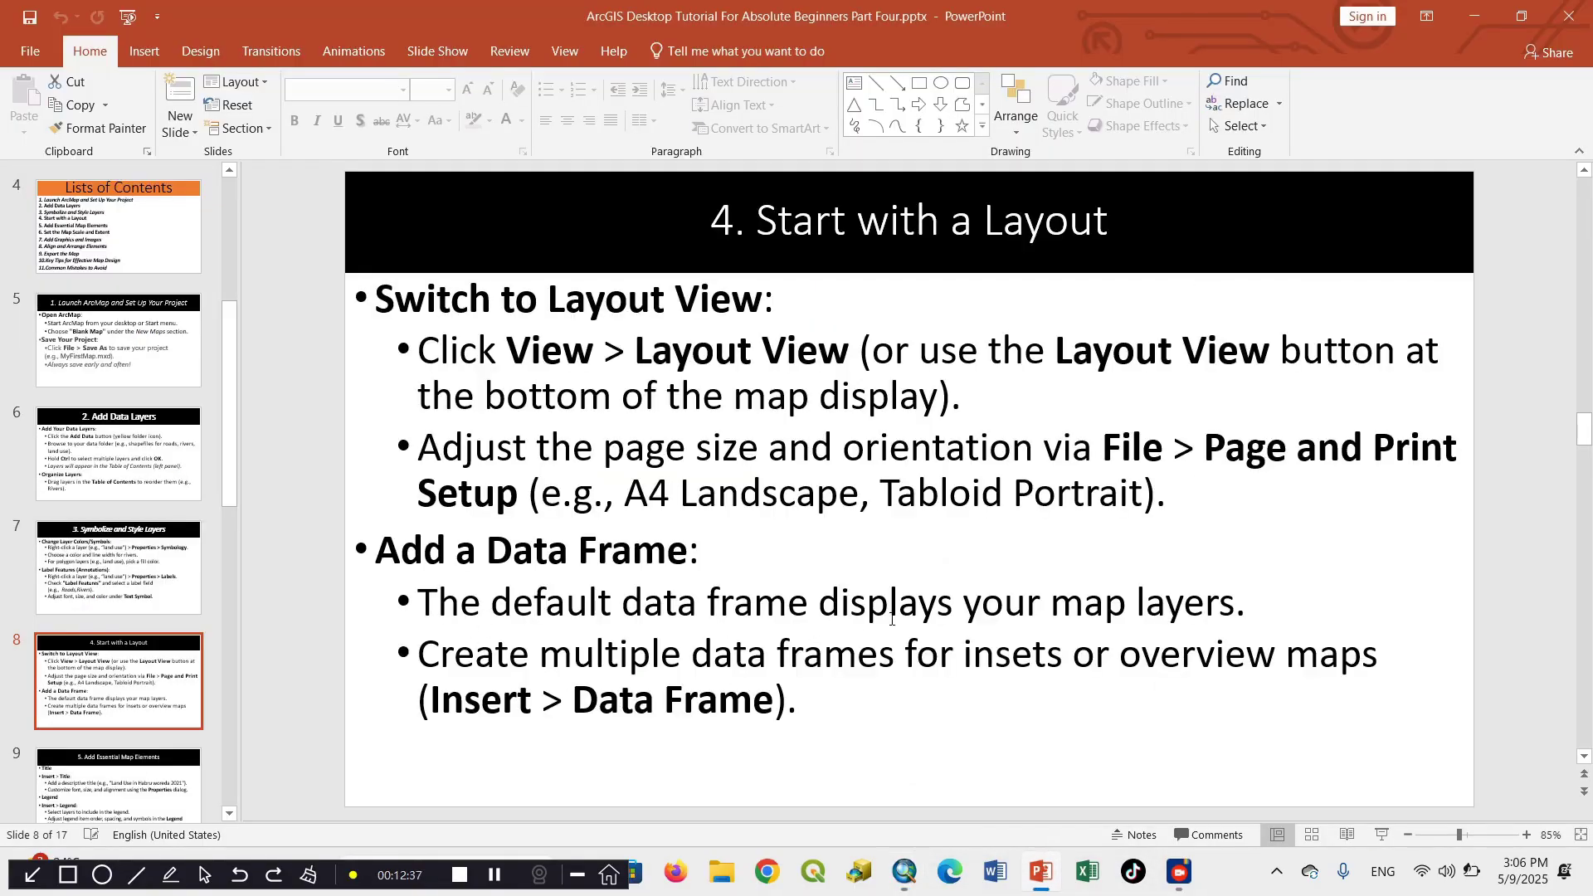
left_click(904, 871)
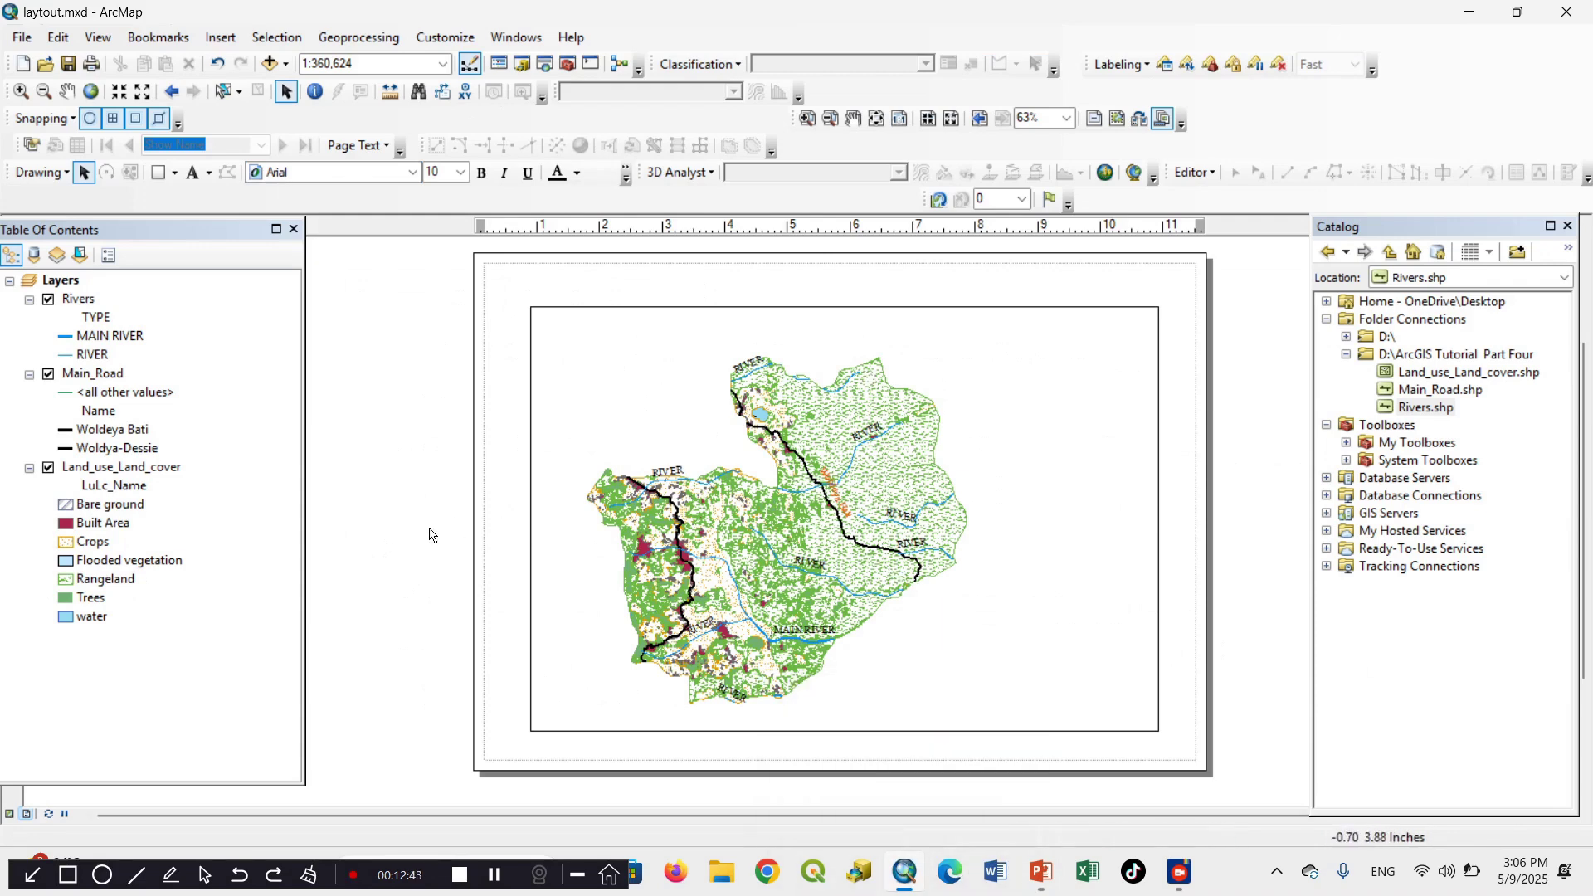
left_click(907, 871)
scroll(820, 592, "down", 2)
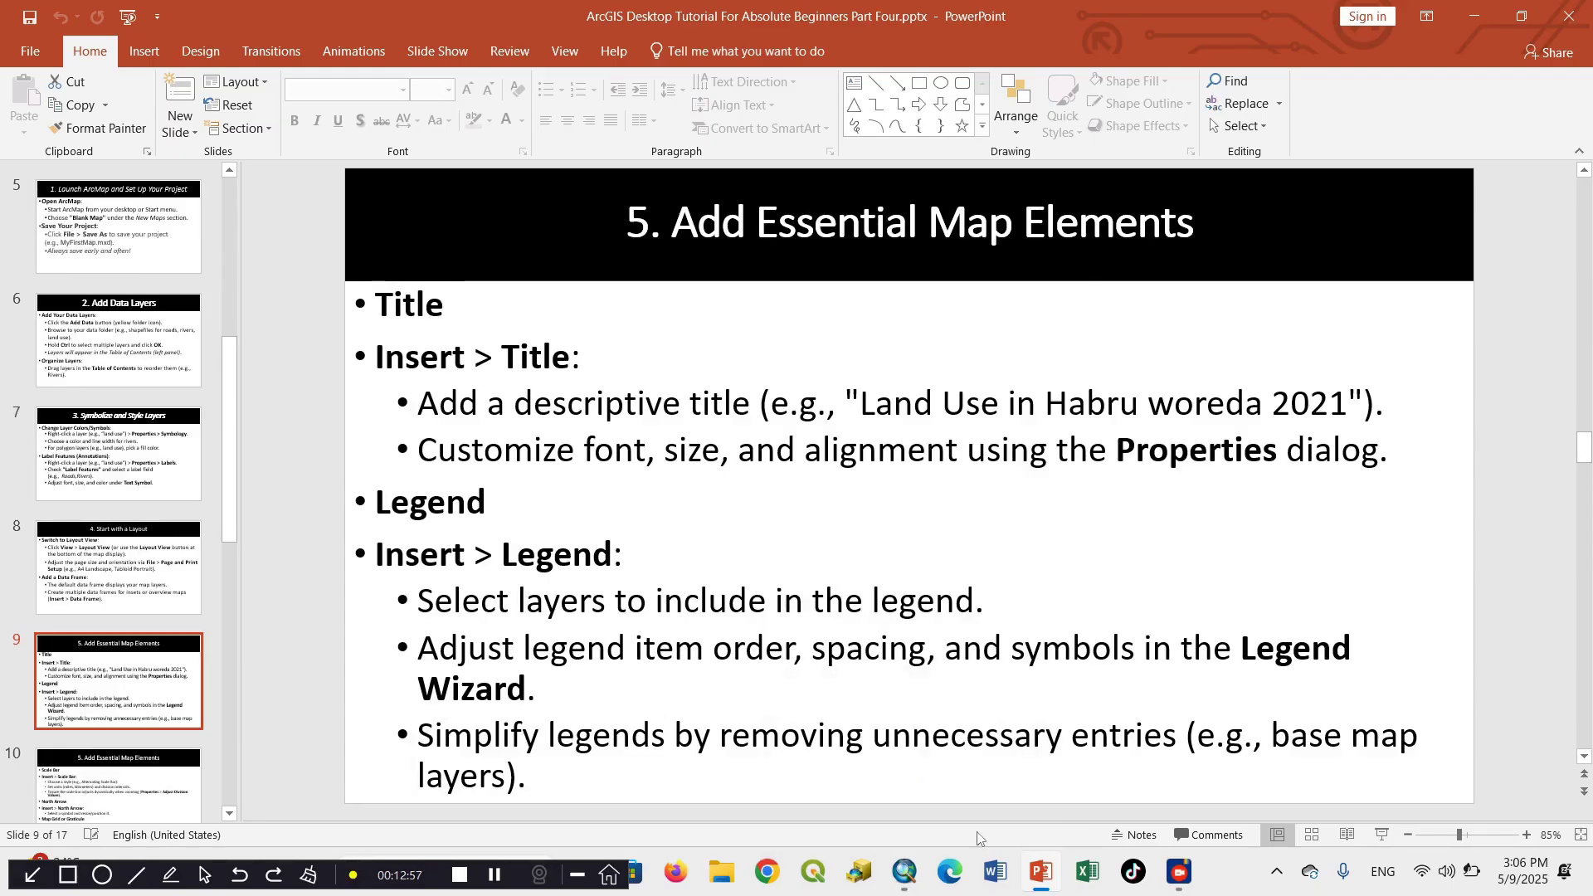
left_click(905, 872)
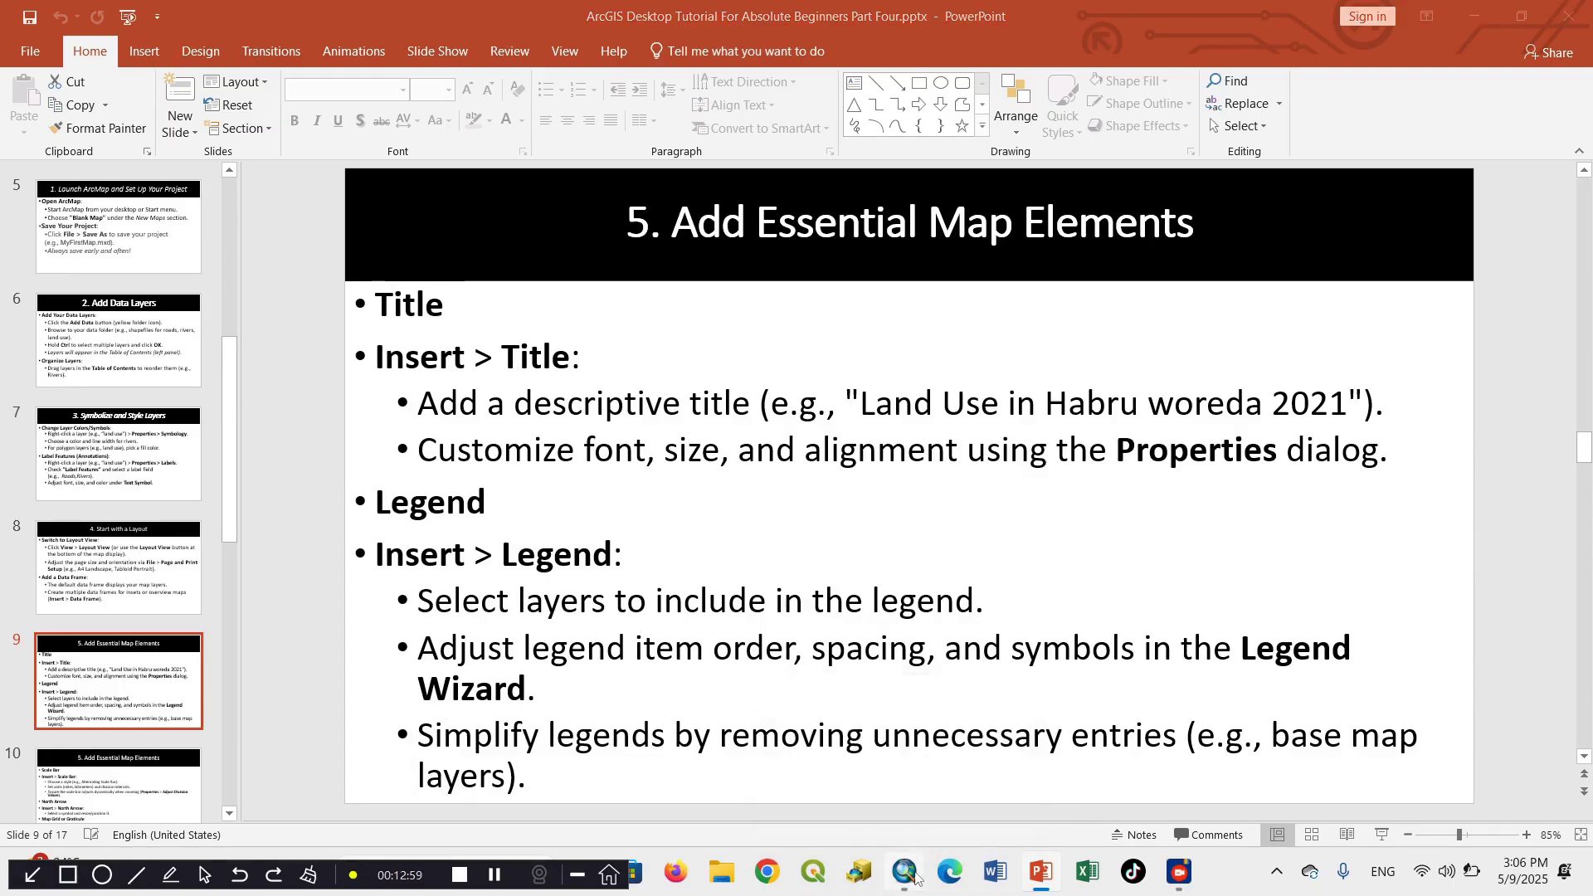
Insert the map title "HABRU WOREDA LAND USE IN 2021" and move it above the data frame's upper edge
left_click(220, 37)
left_click(240, 76)
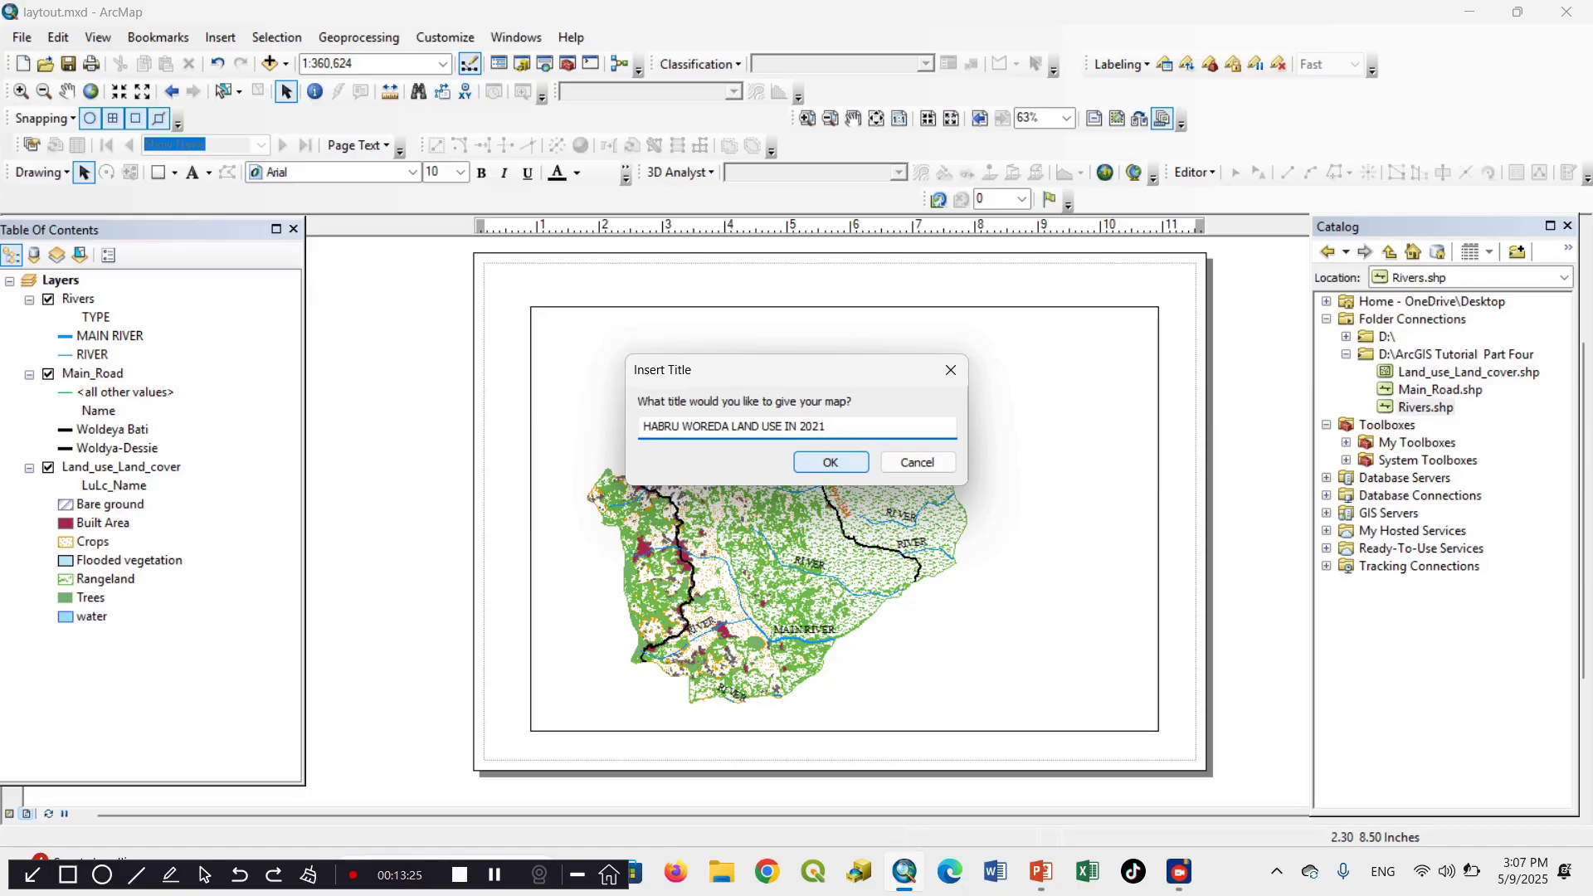
left_click(836, 462)
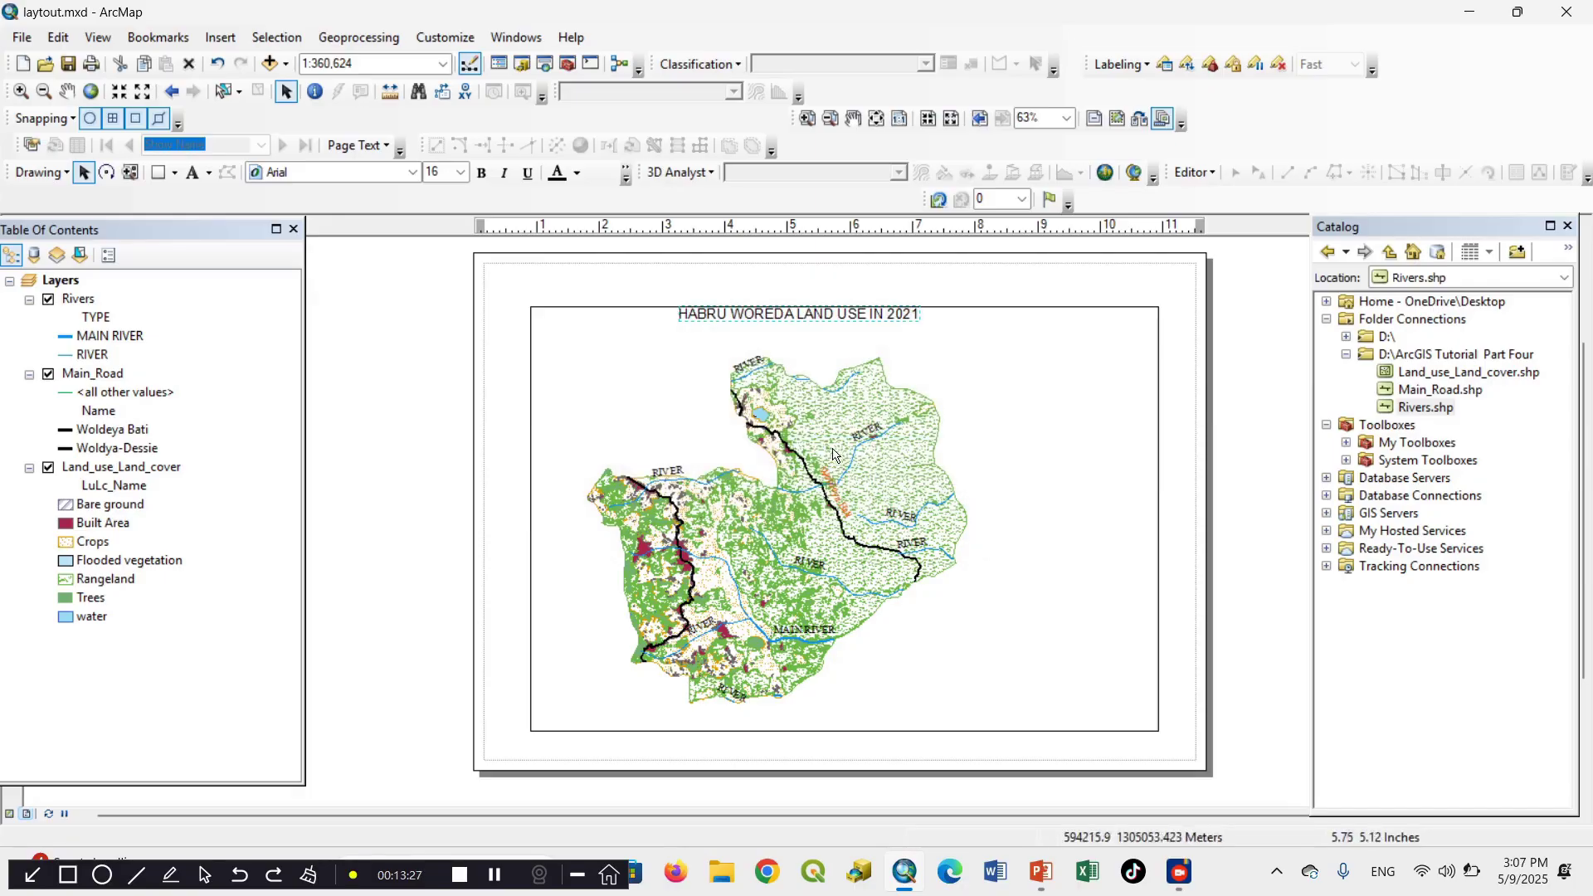
left_click_drag(803, 316, 799, 283)
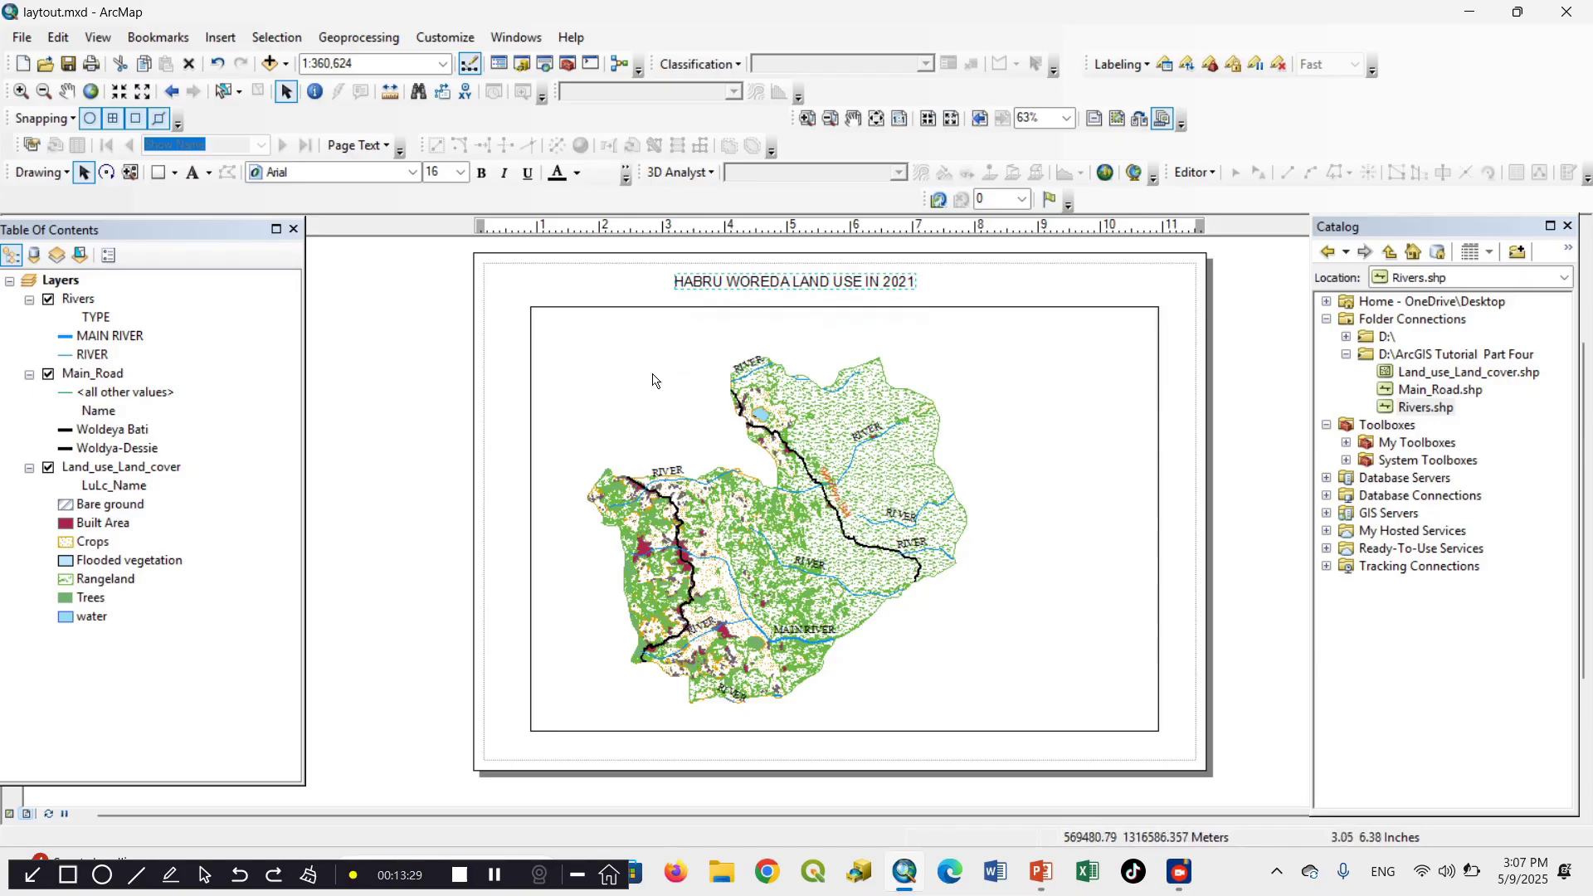
Change the map title's text symbol font to Times New Roman
right_click(824, 285)
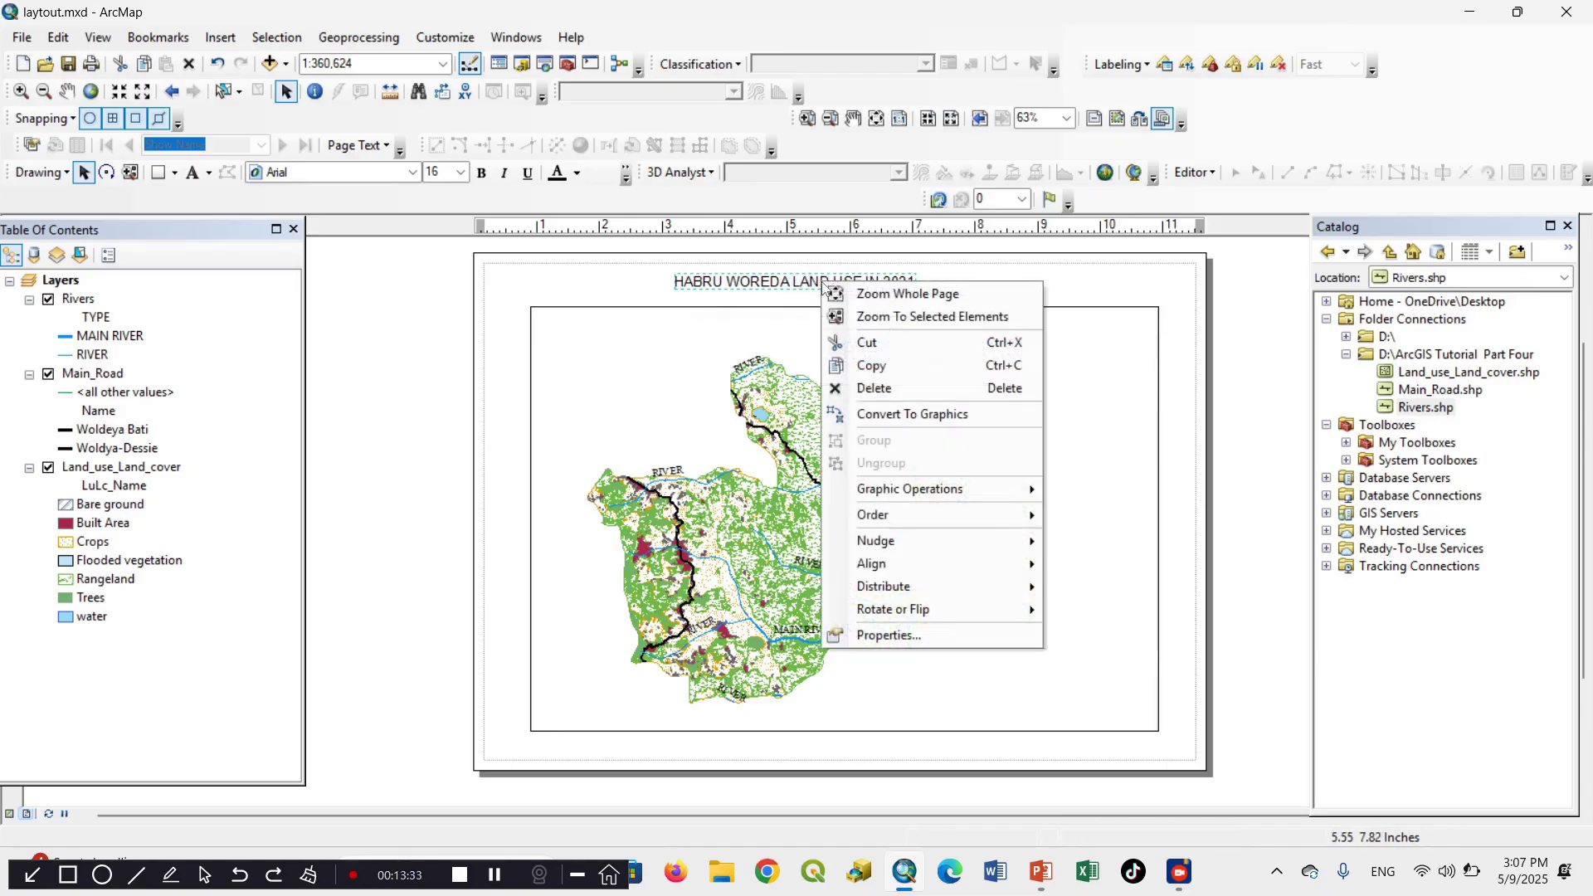
left_click(897, 634)
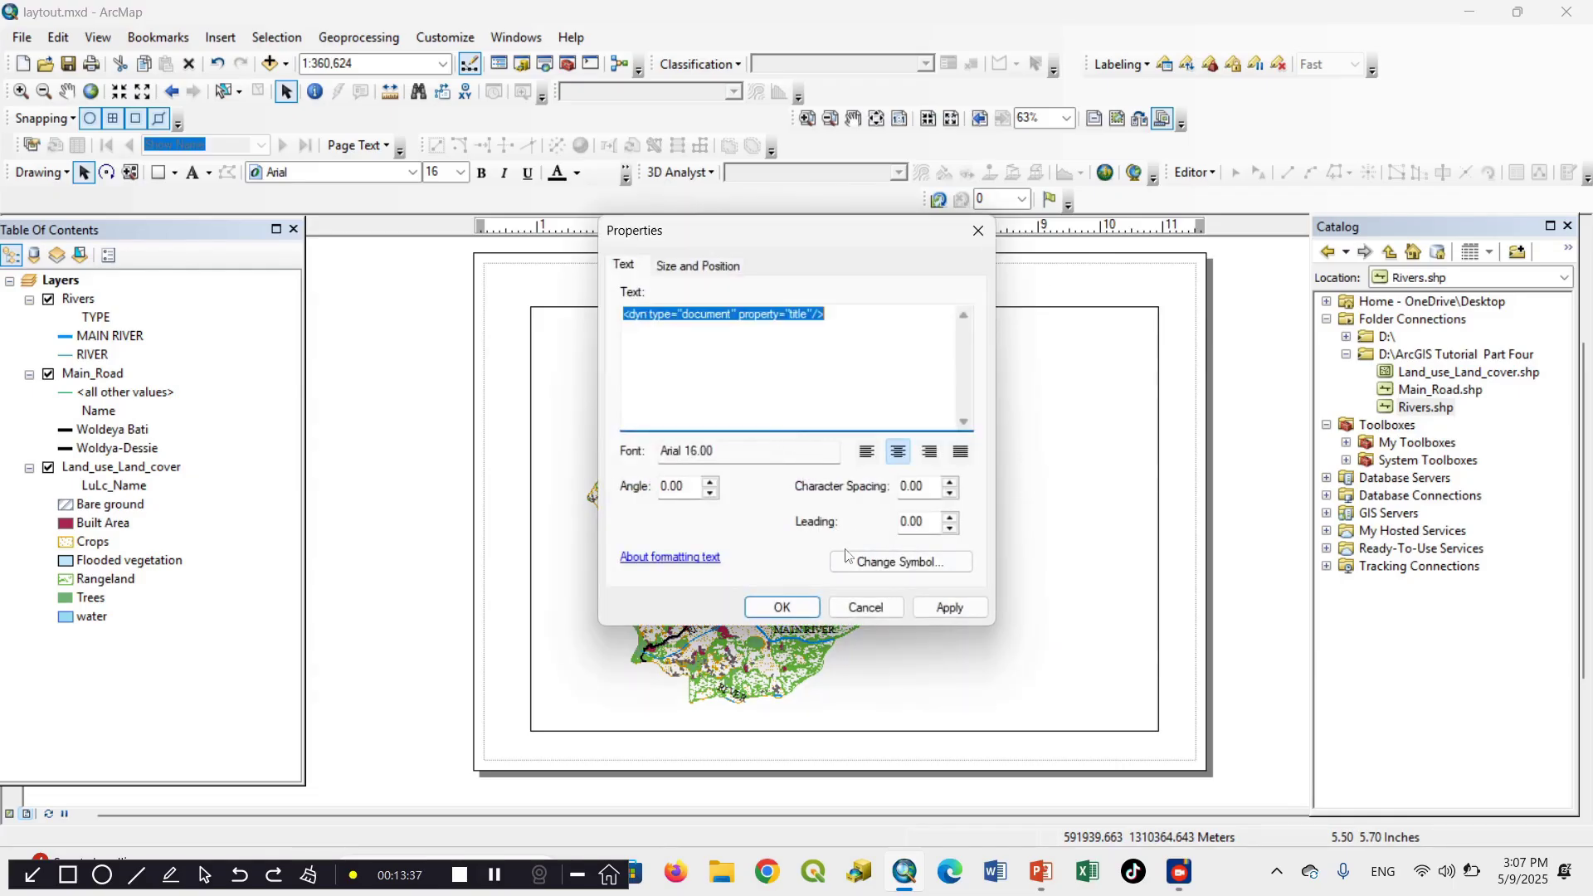
left_click(867, 569)
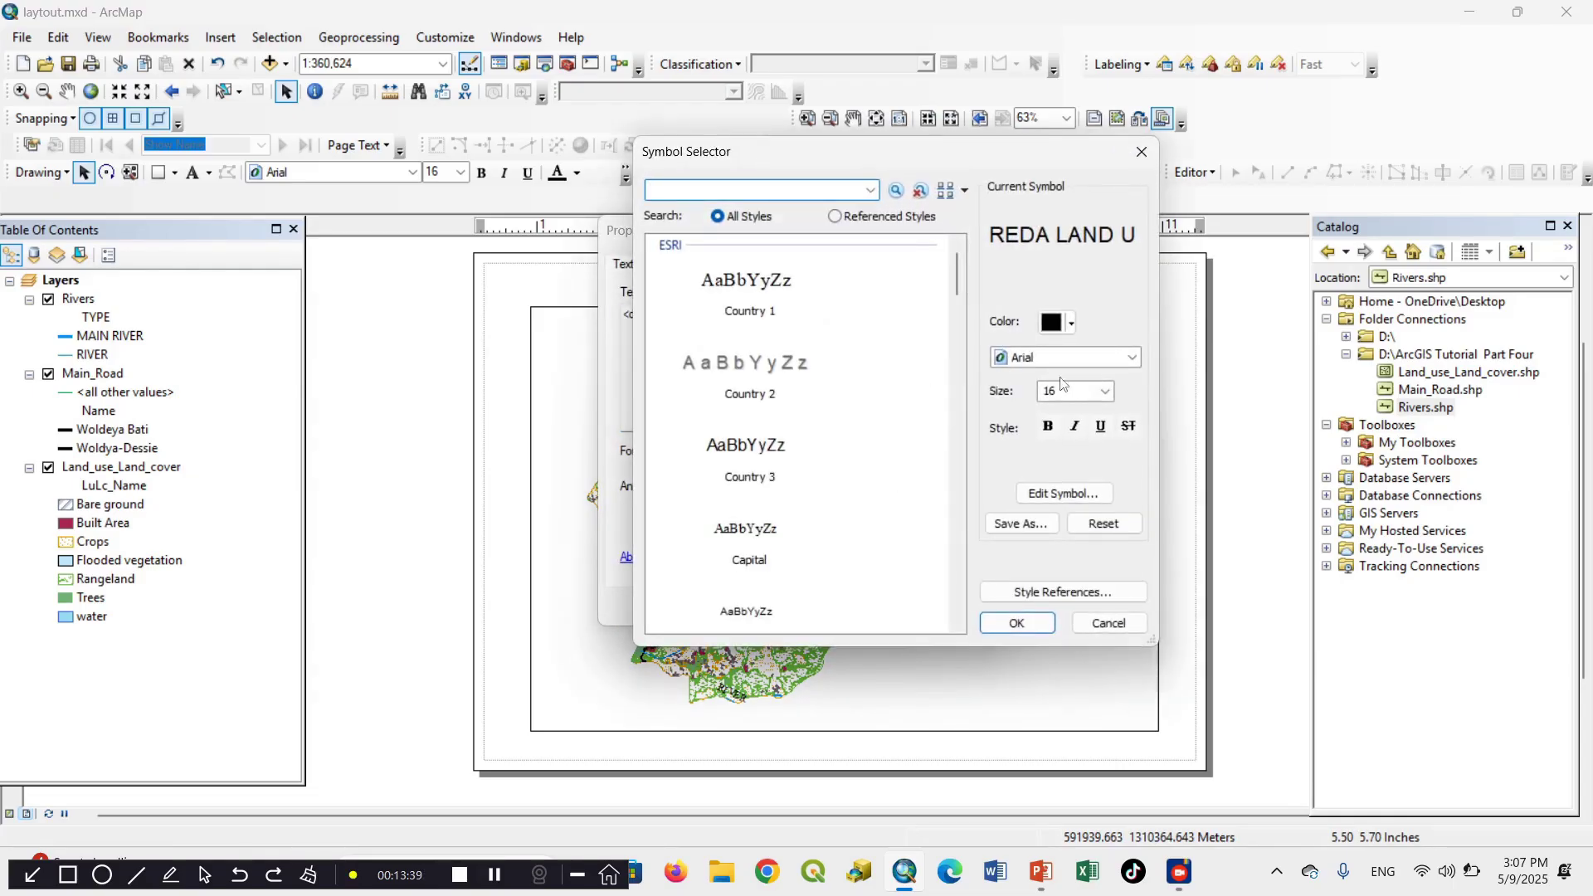
left_click(1131, 358)
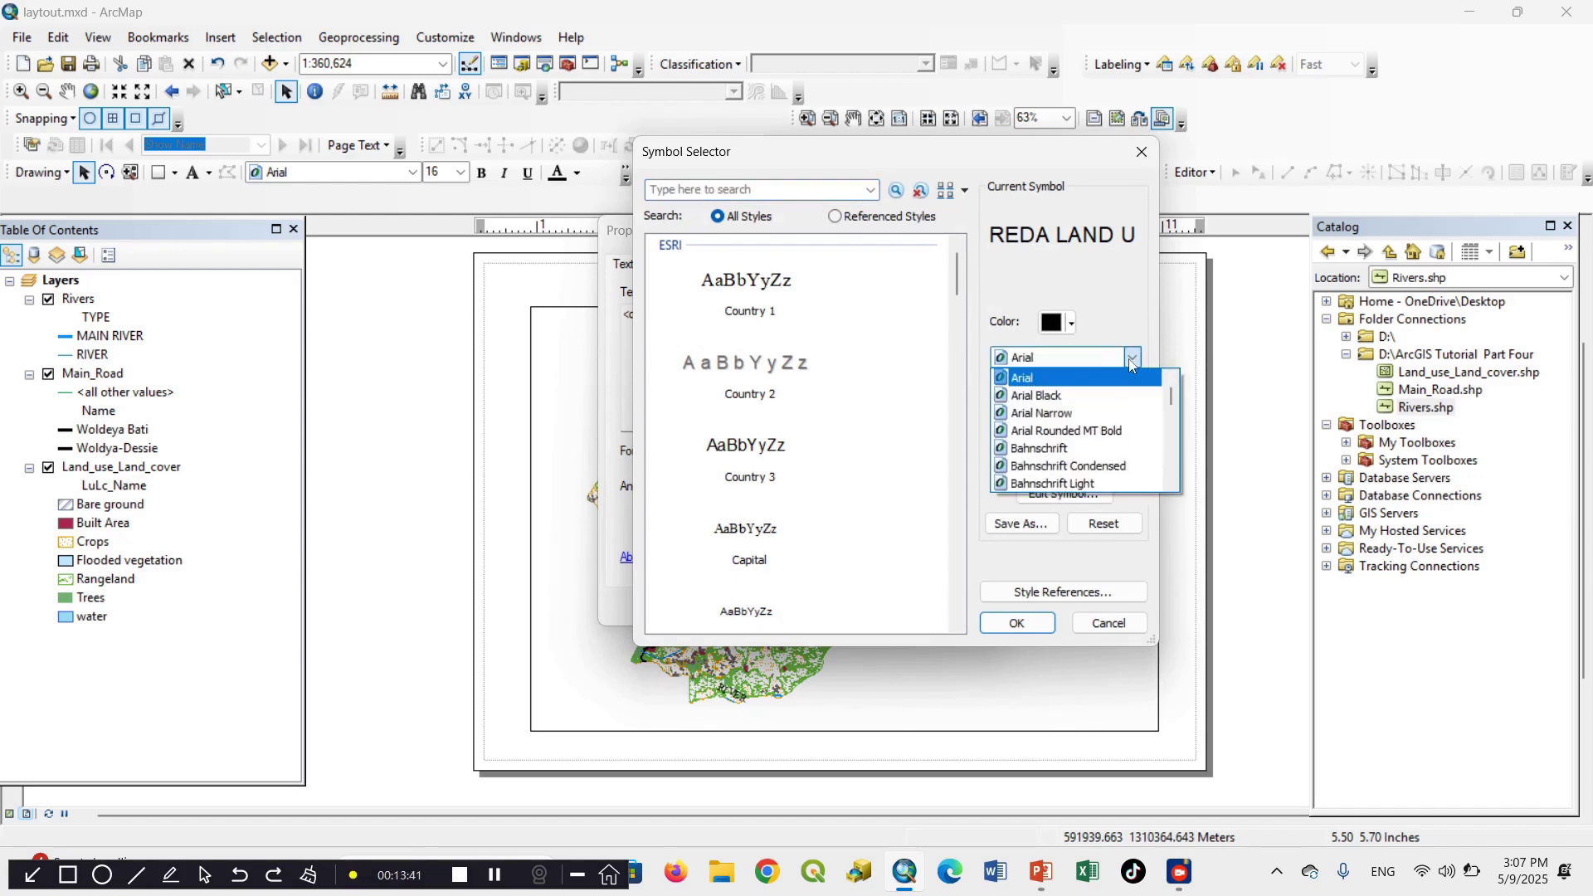
key("t")
key("i")
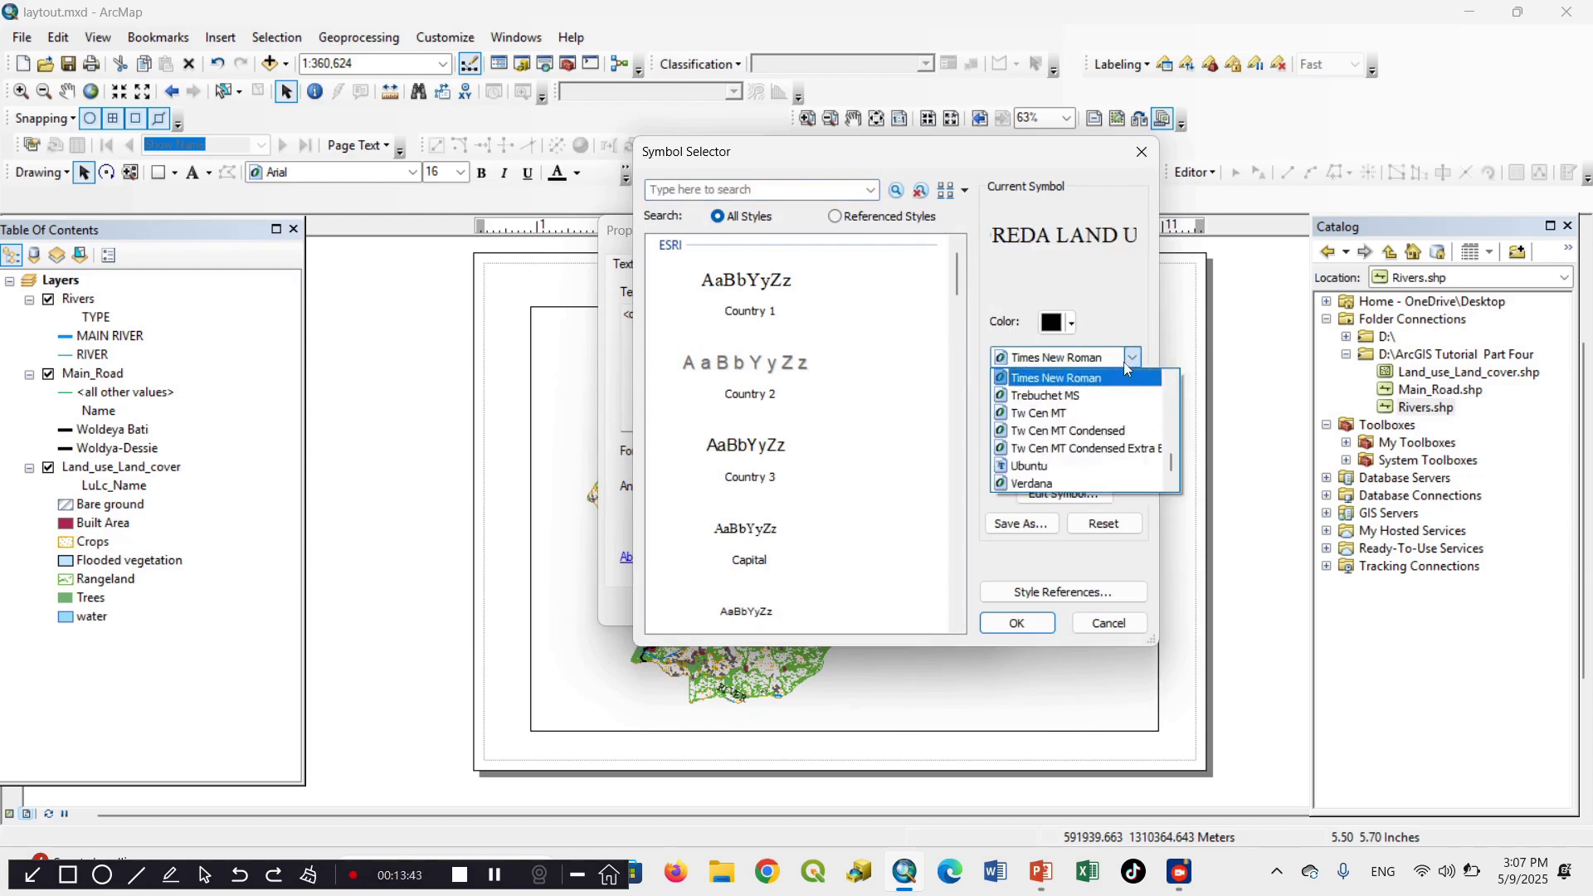
scroll(1093, 440, "down", 3)
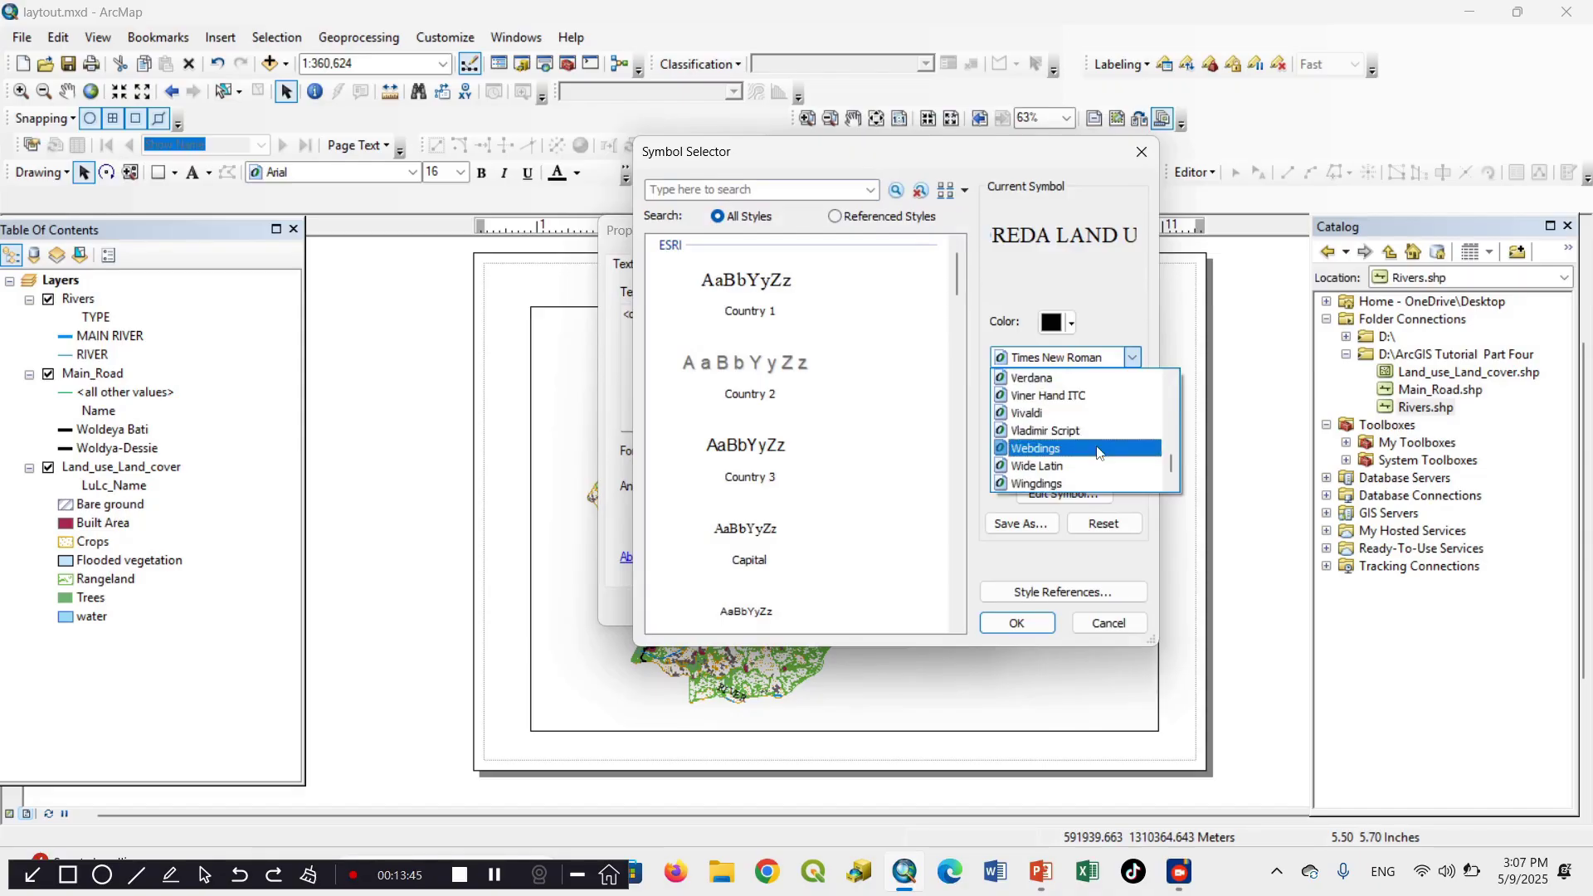
scroll(1093, 440, "up", 2)
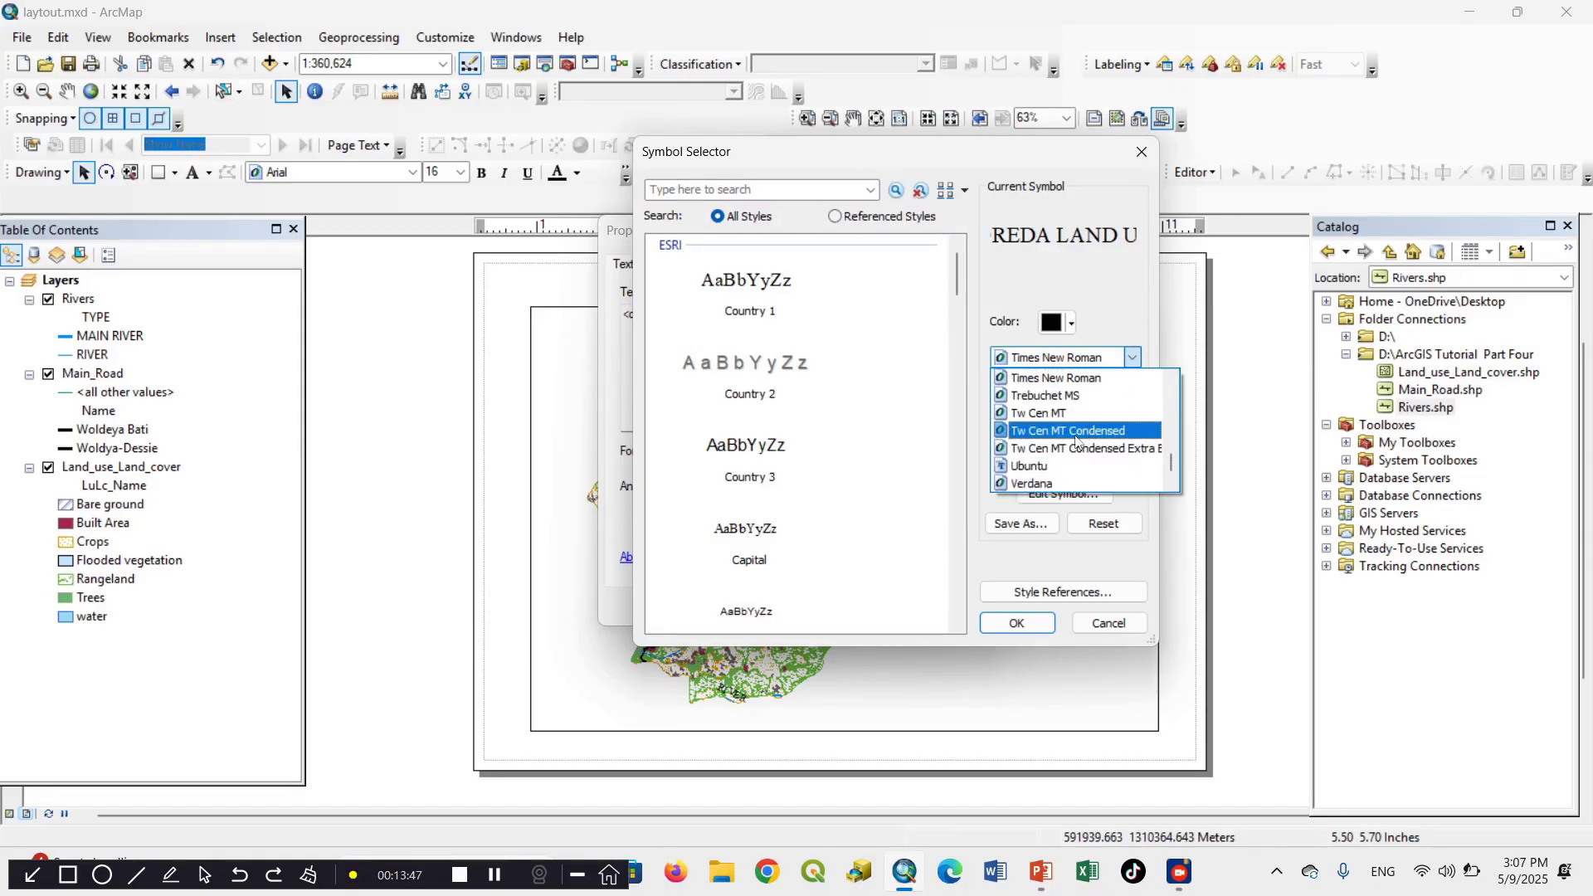
left_click(1079, 378)
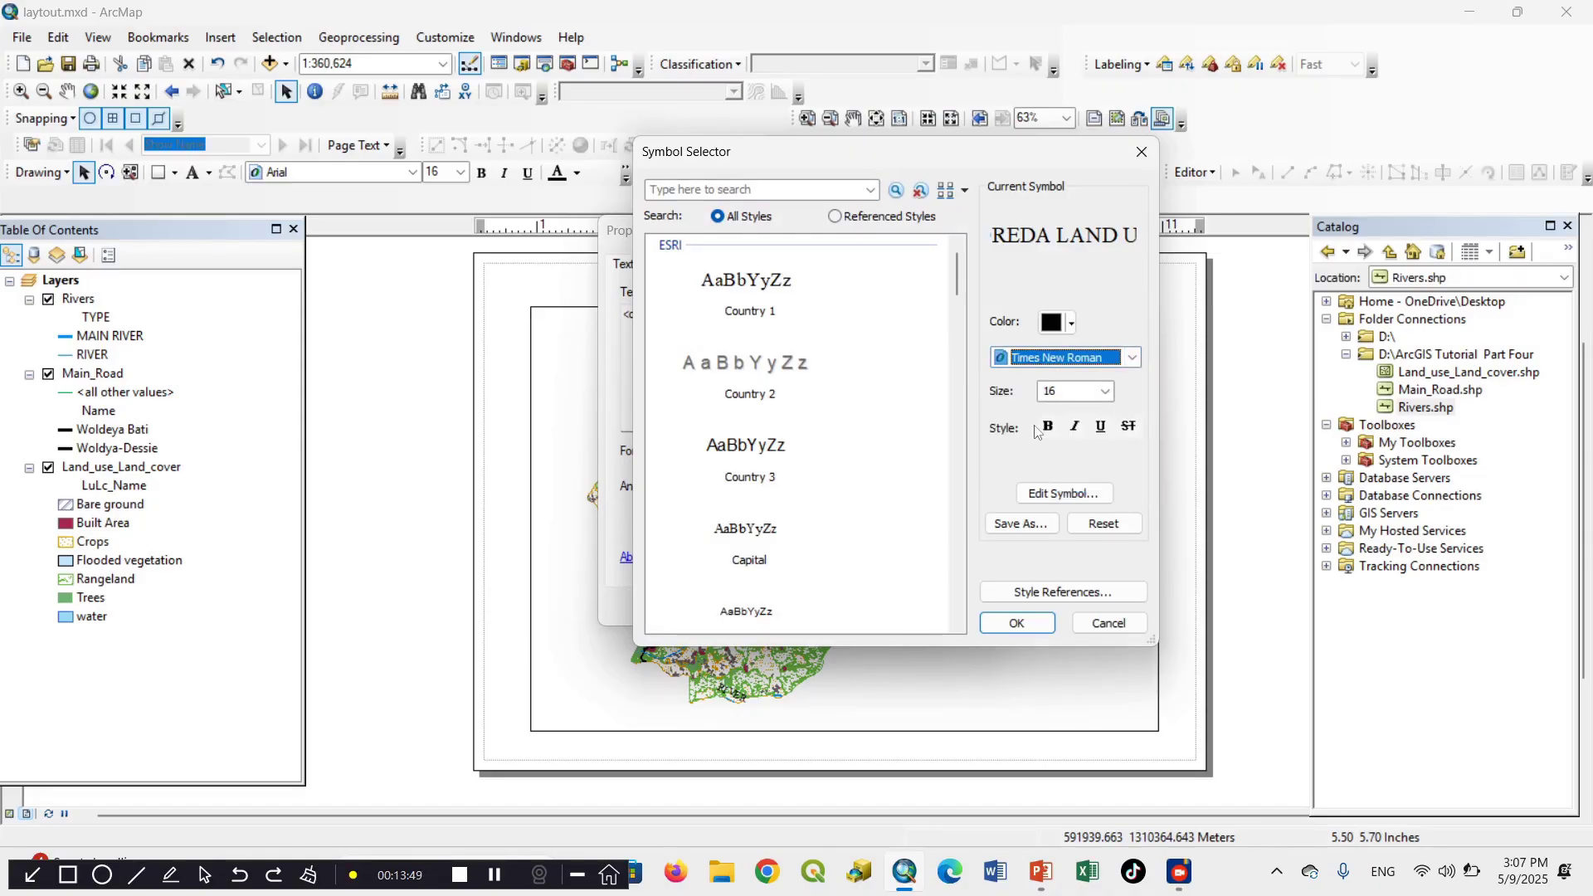
Set the map title to size 36 in bold italic, apply the symbol, position the title above the data frame and deselect it
left_click(1103, 391)
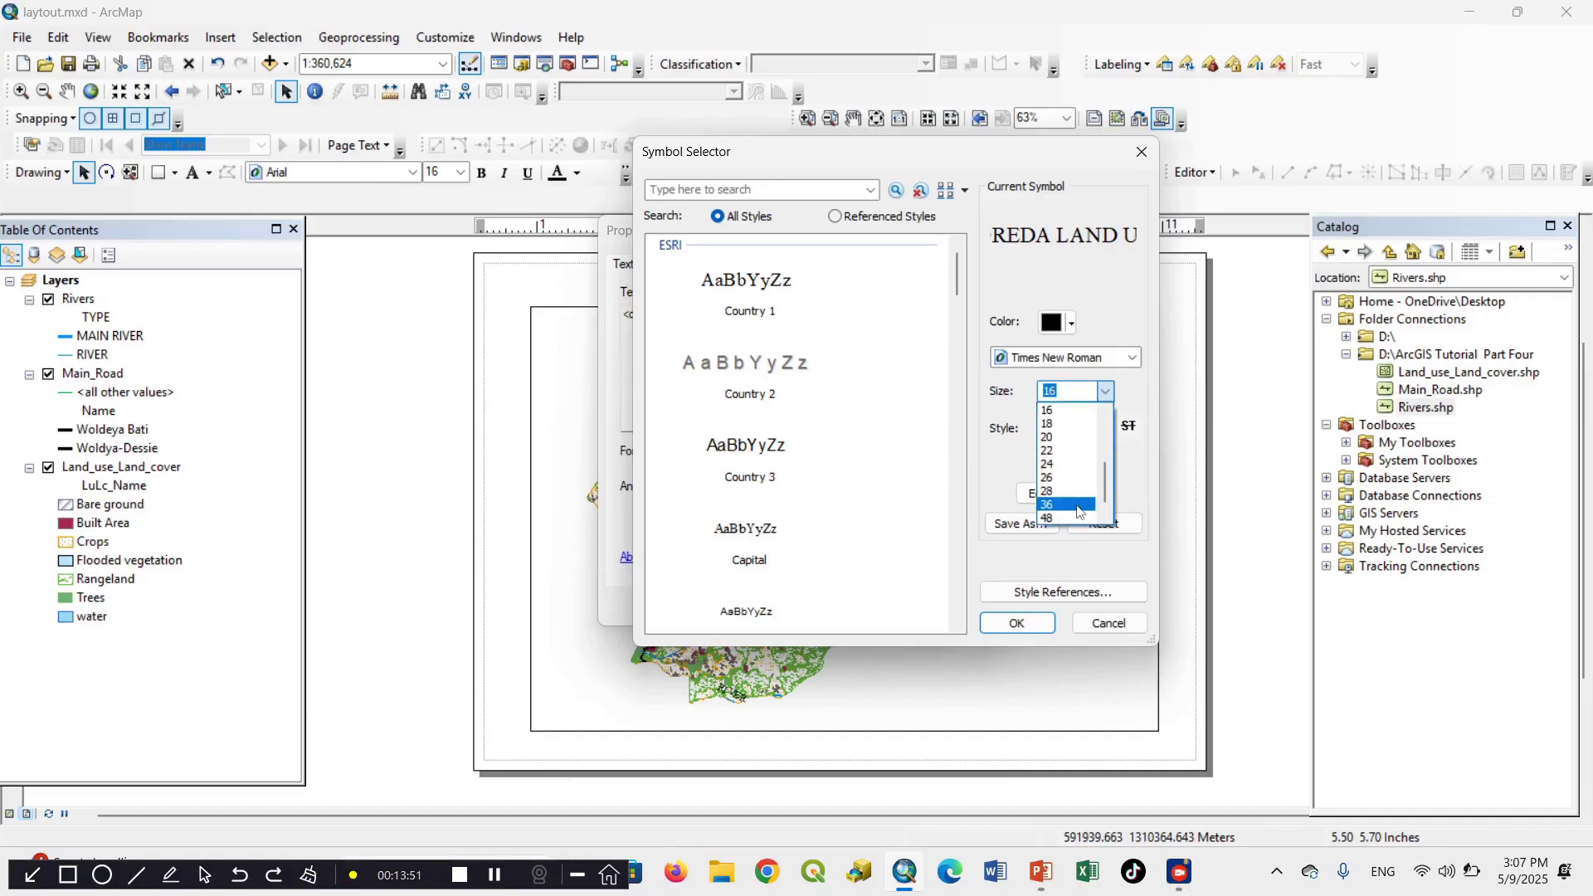
scroll(1078, 512, "down", 1)
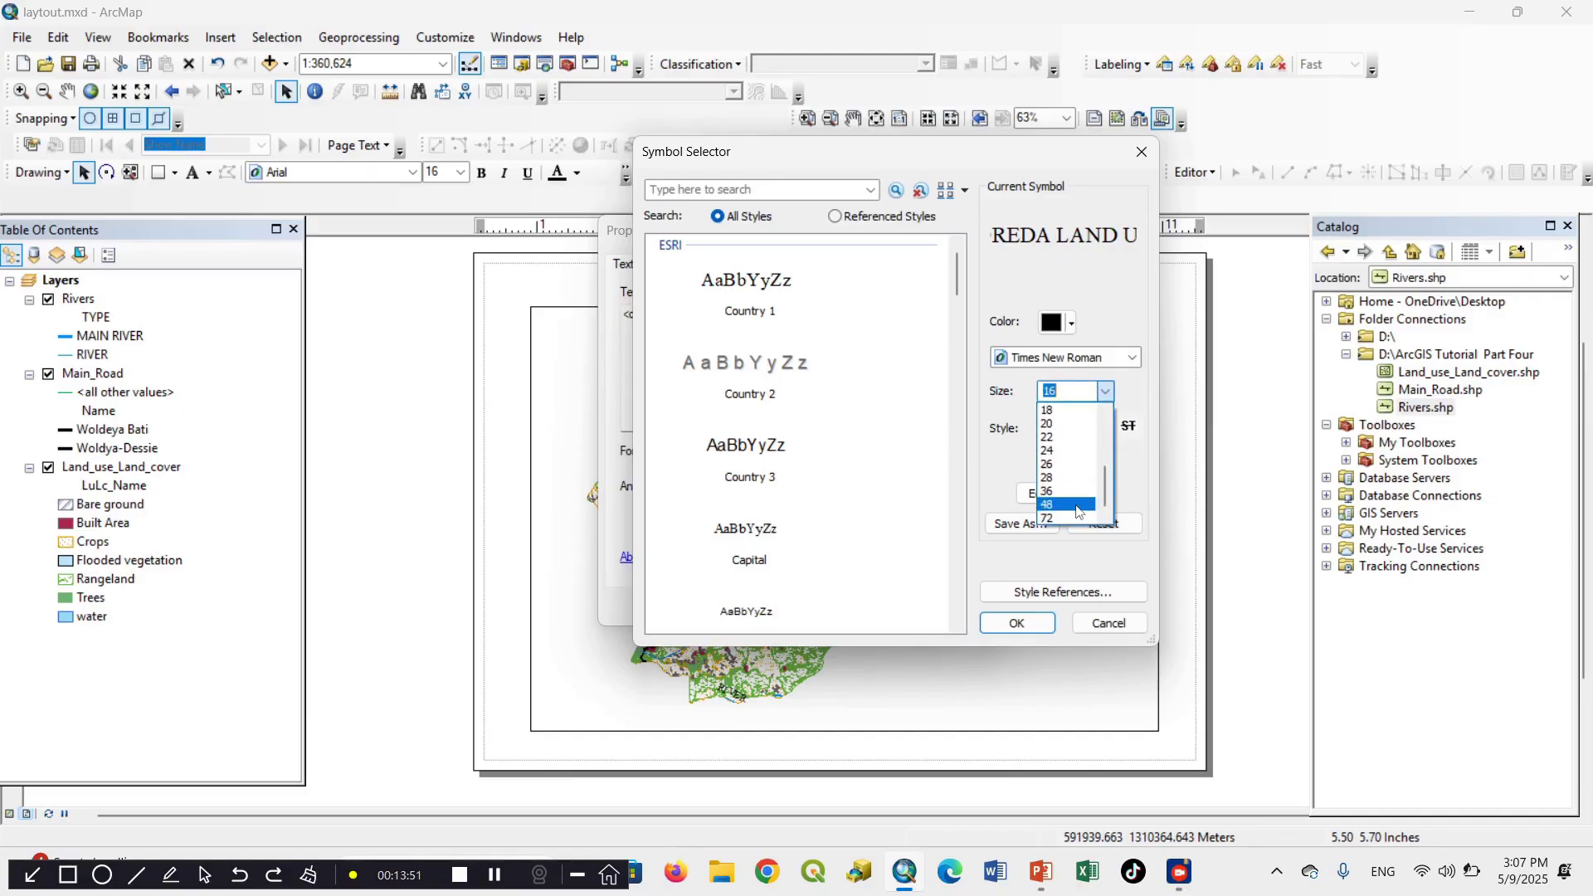
left_click(1051, 490)
left_click(1017, 624)
left_click(775, 605)
left_click_drag(898, 288, 920, 274)
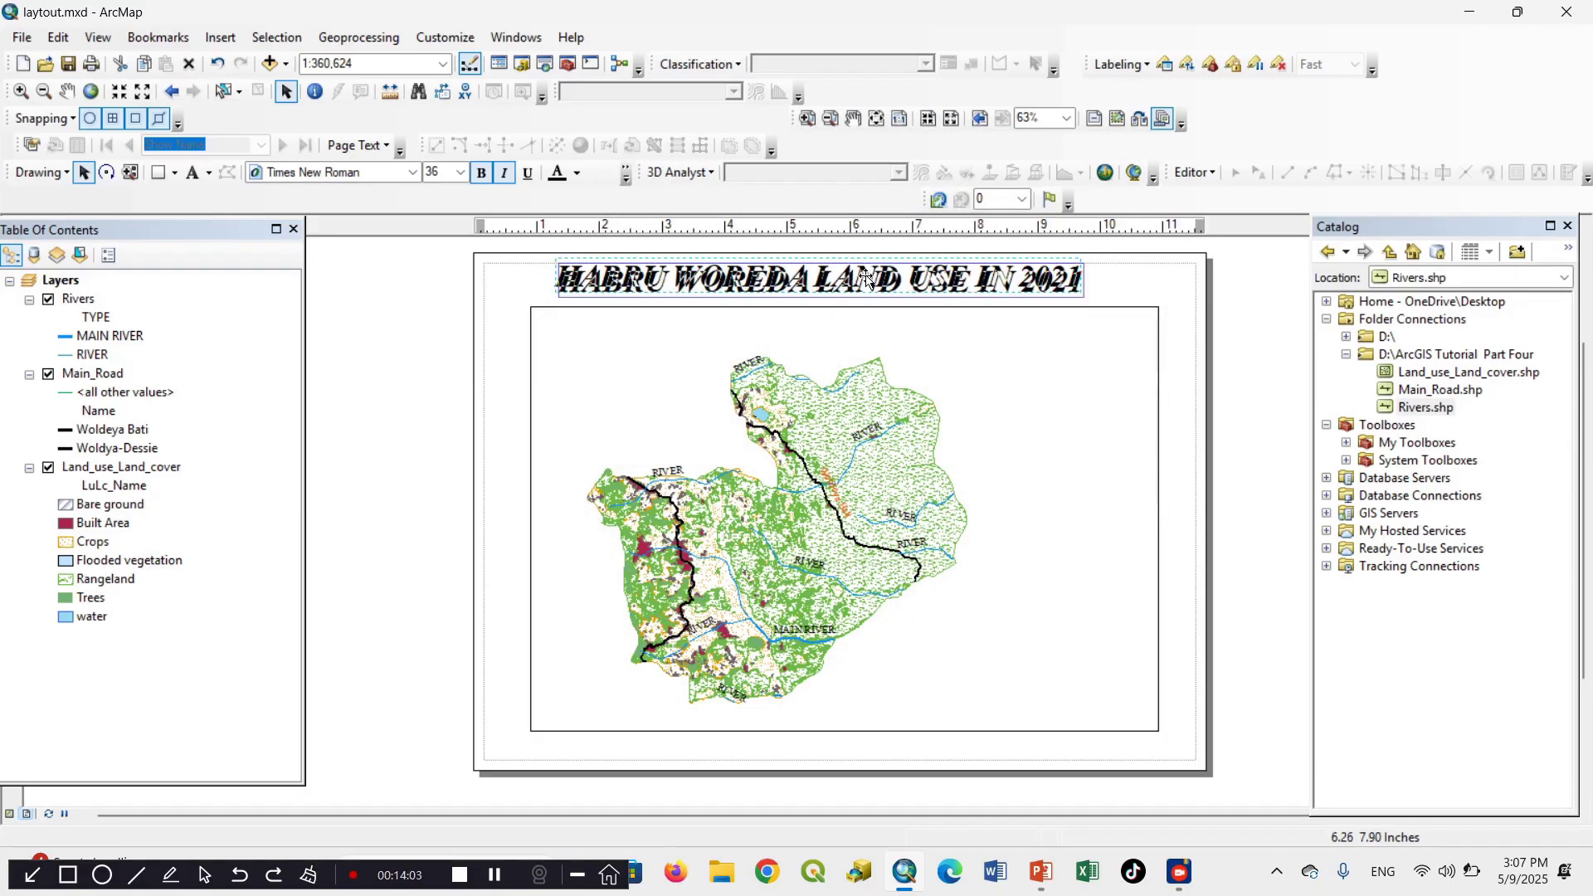
left_click(1240, 380)
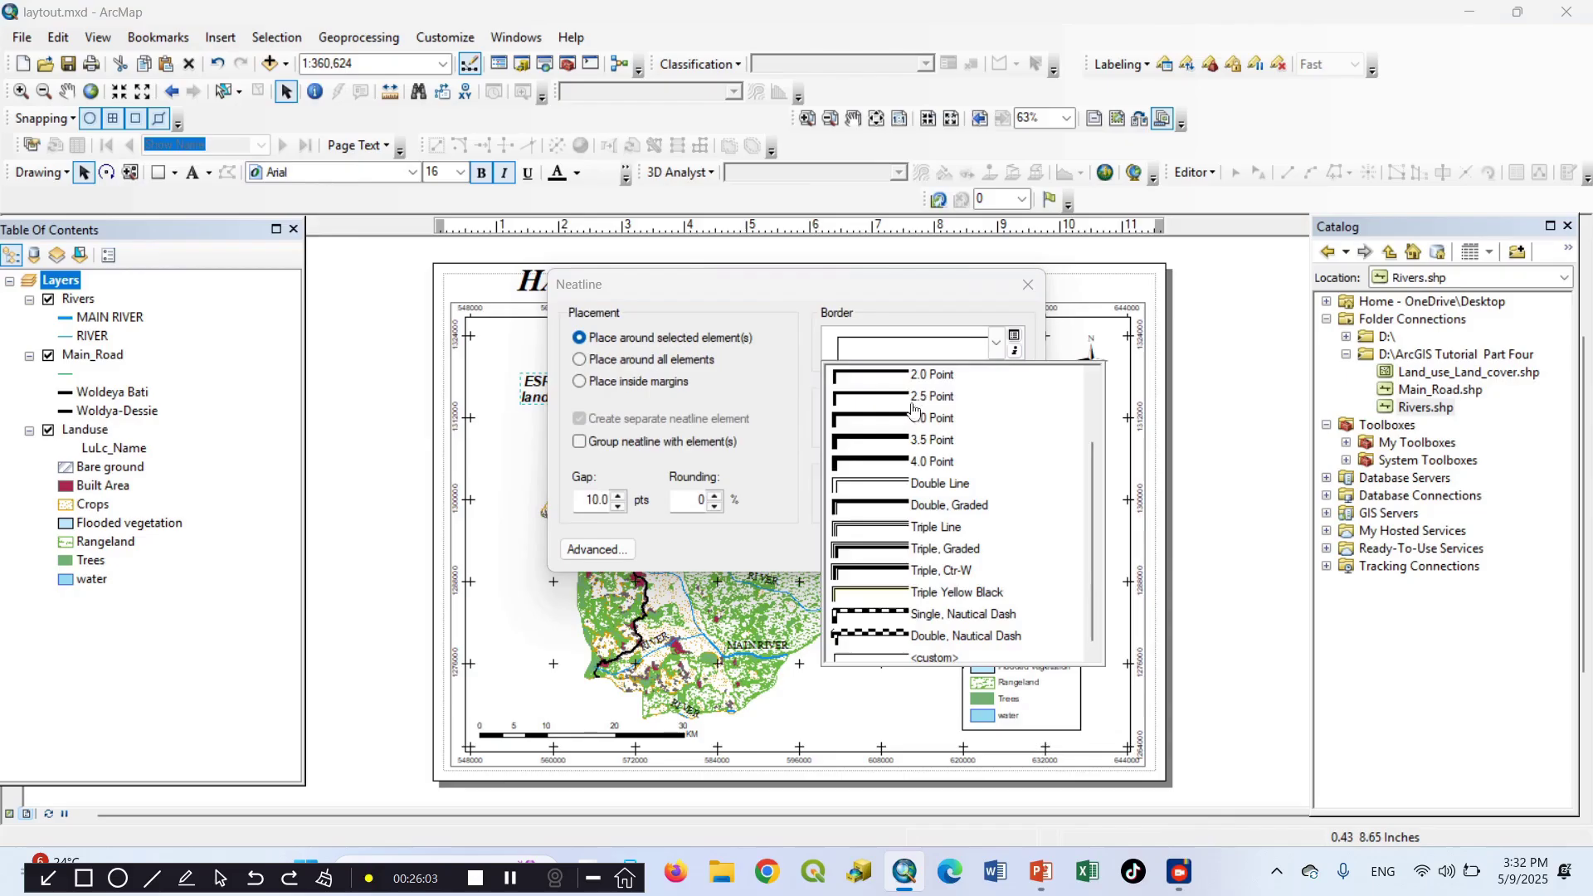
Place a neatline with a thin single-line border around the selected "ESRI land use land cover 2021" source text
scroll(919, 400, "up", 2)
left_click(919, 400)
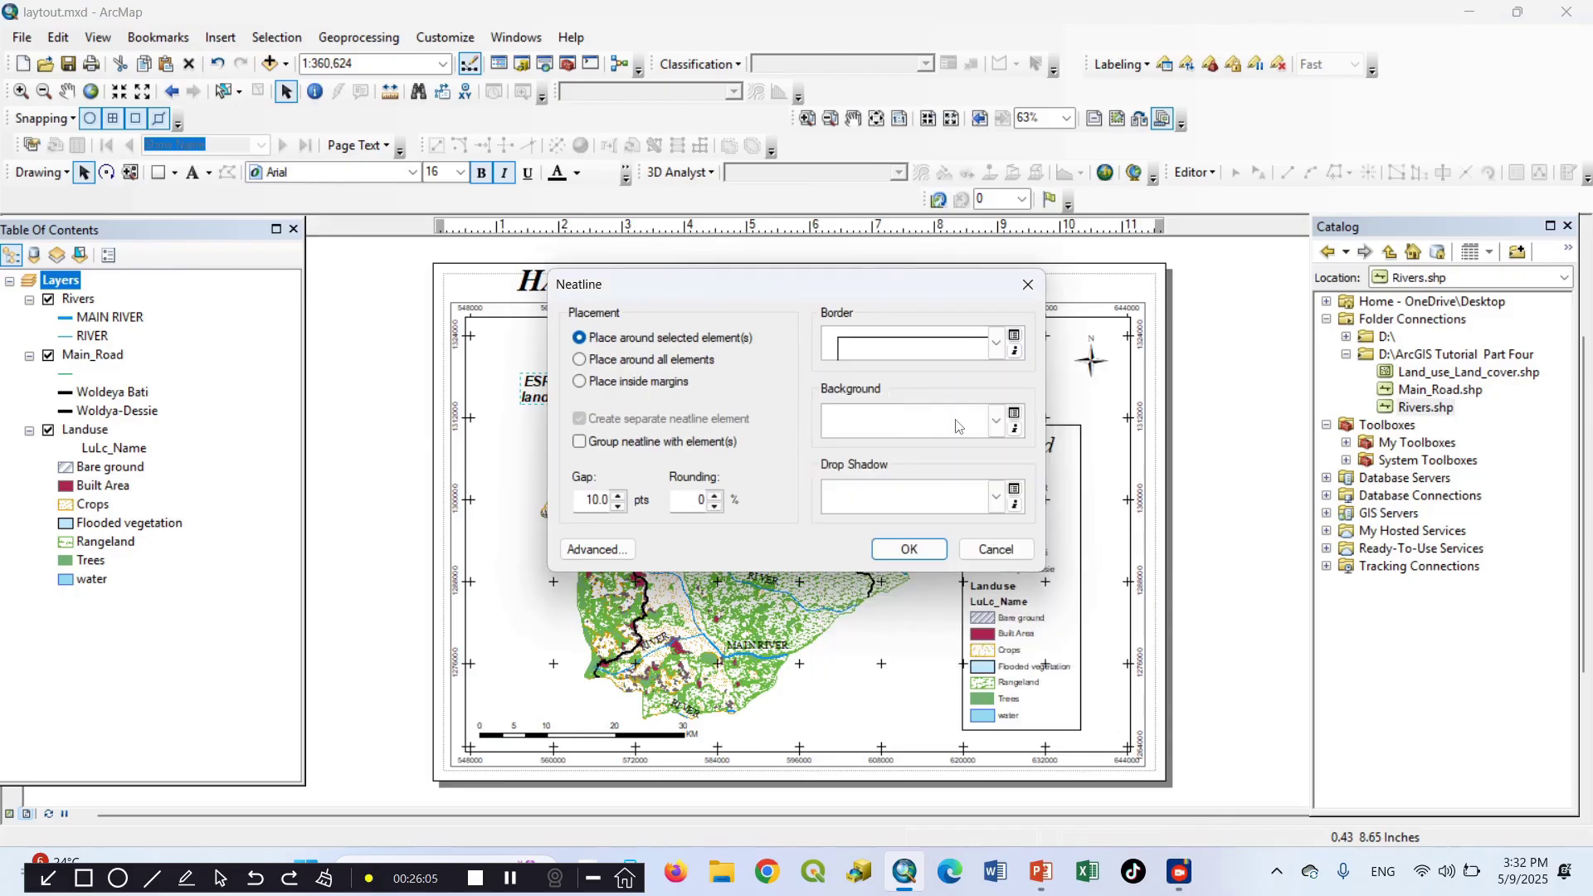
left_click(910, 551)
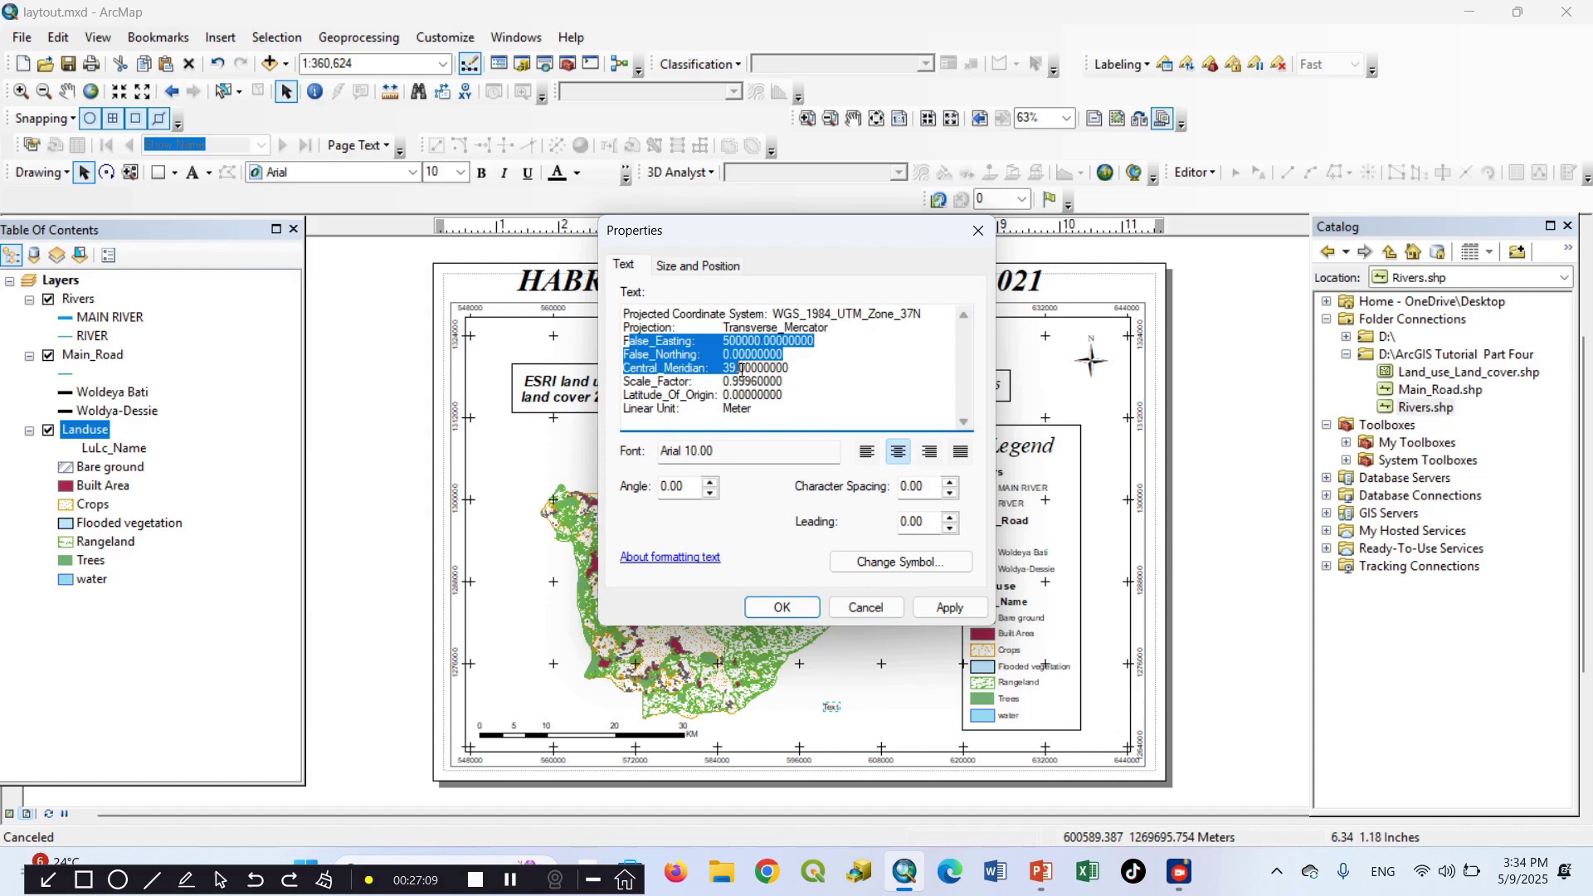
Remove the false easting, false northing, central meridian and scale factor details from the coordinate system text and move it to the data frame's upper part
left_click_drag(738, 369, 794, 385)
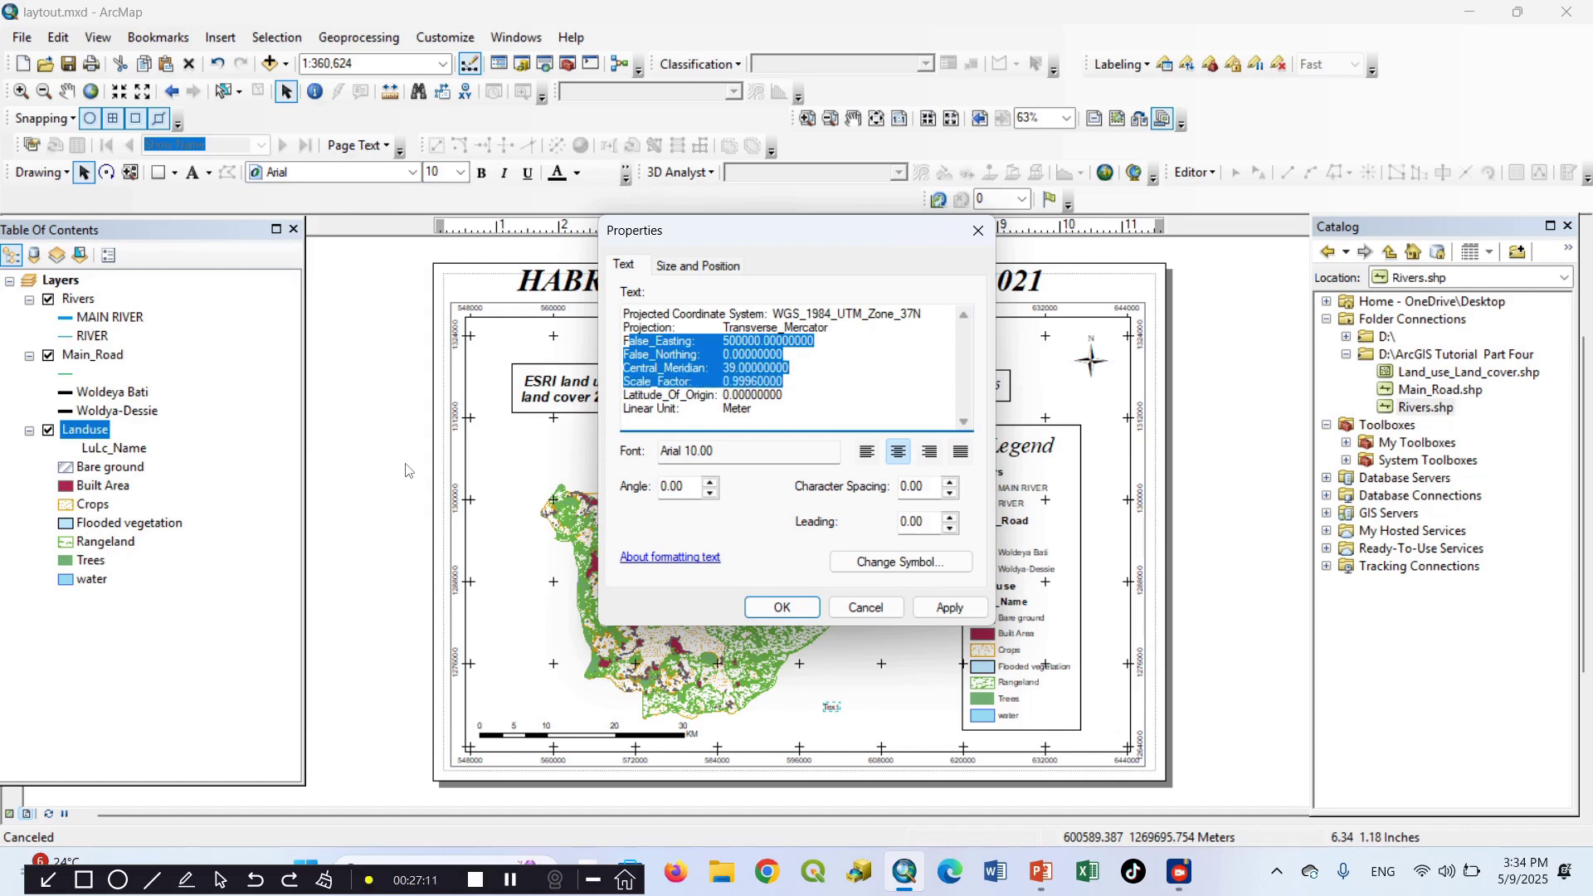
key("BackSpace")
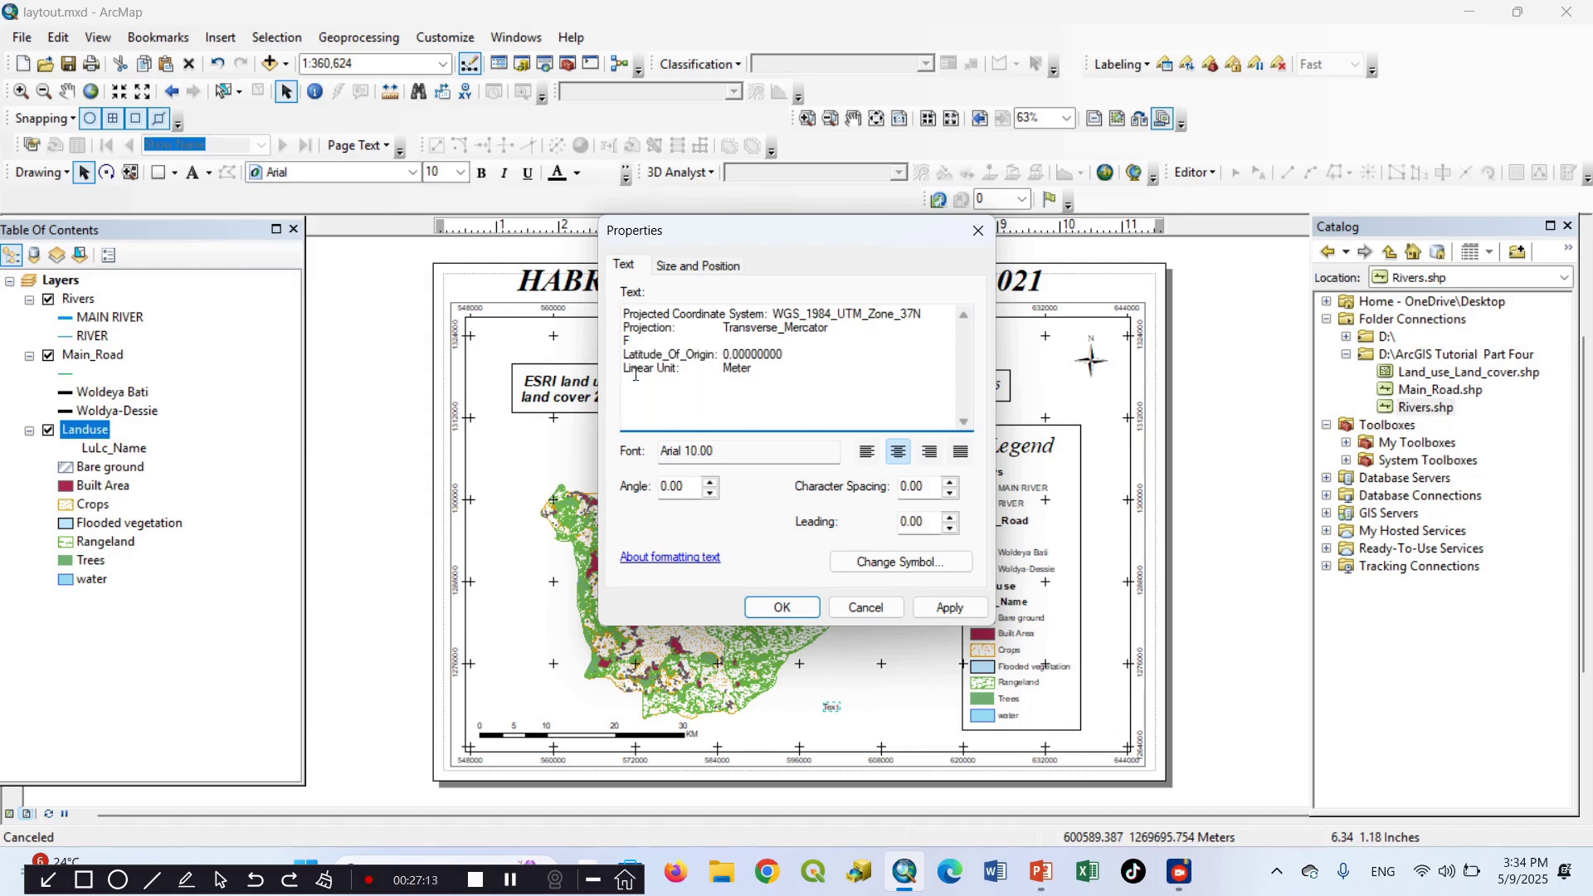
left_click(781, 606)
left_click_drag(824, 700, 718, 324)
left_click(940, 340)
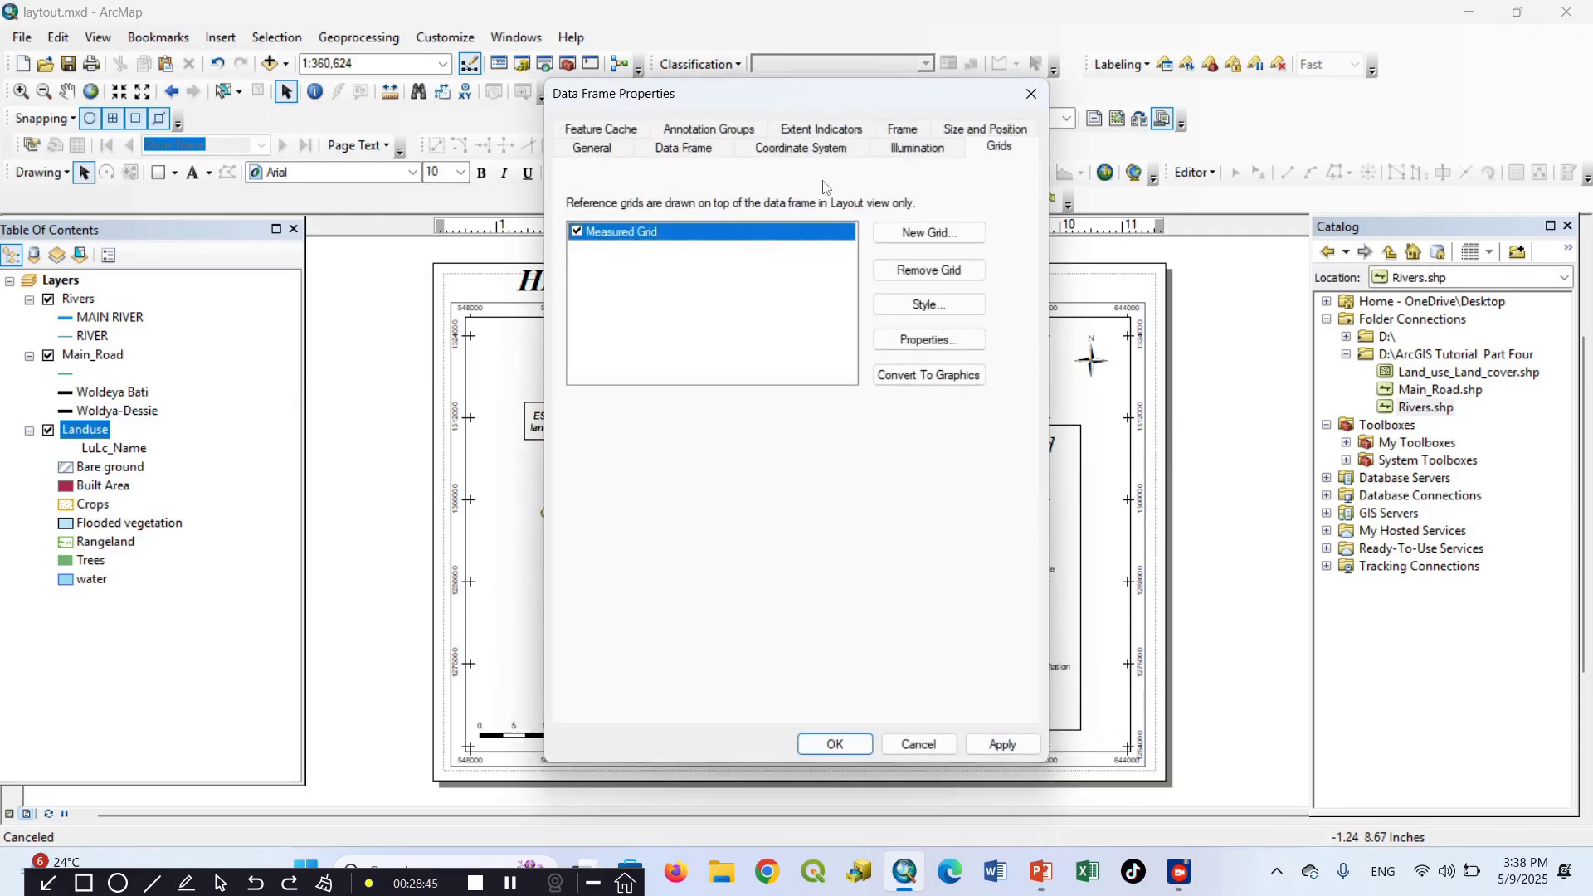
Lock the data frame extent to a fixed scale of 1:360,624 and apply the setting
left_click(697, 151)
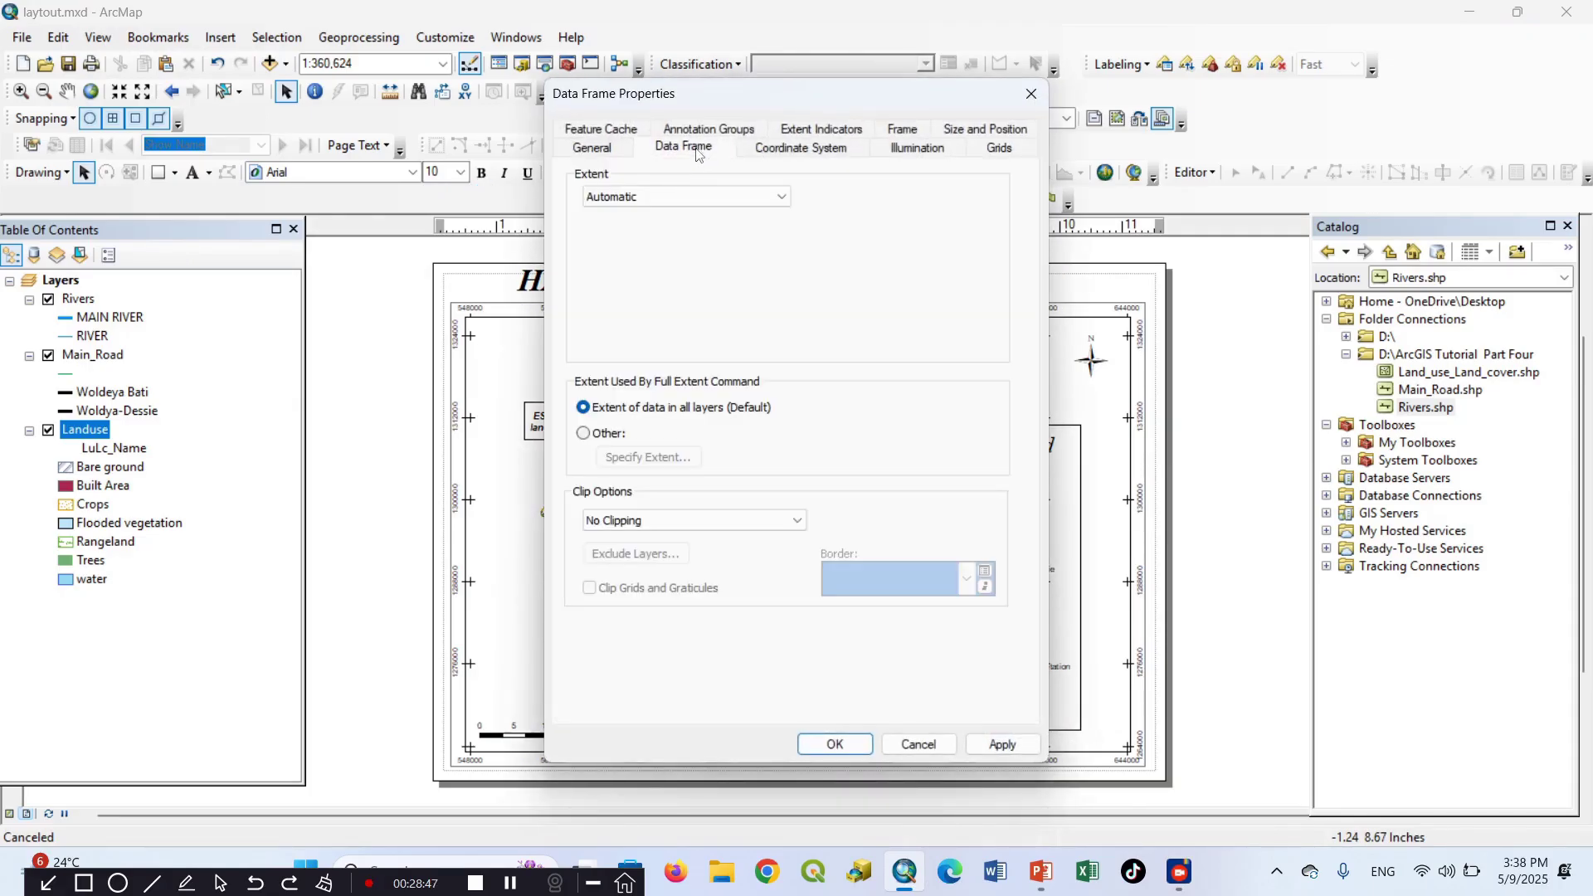
left_click(631, 197)
left_click(631, 224)
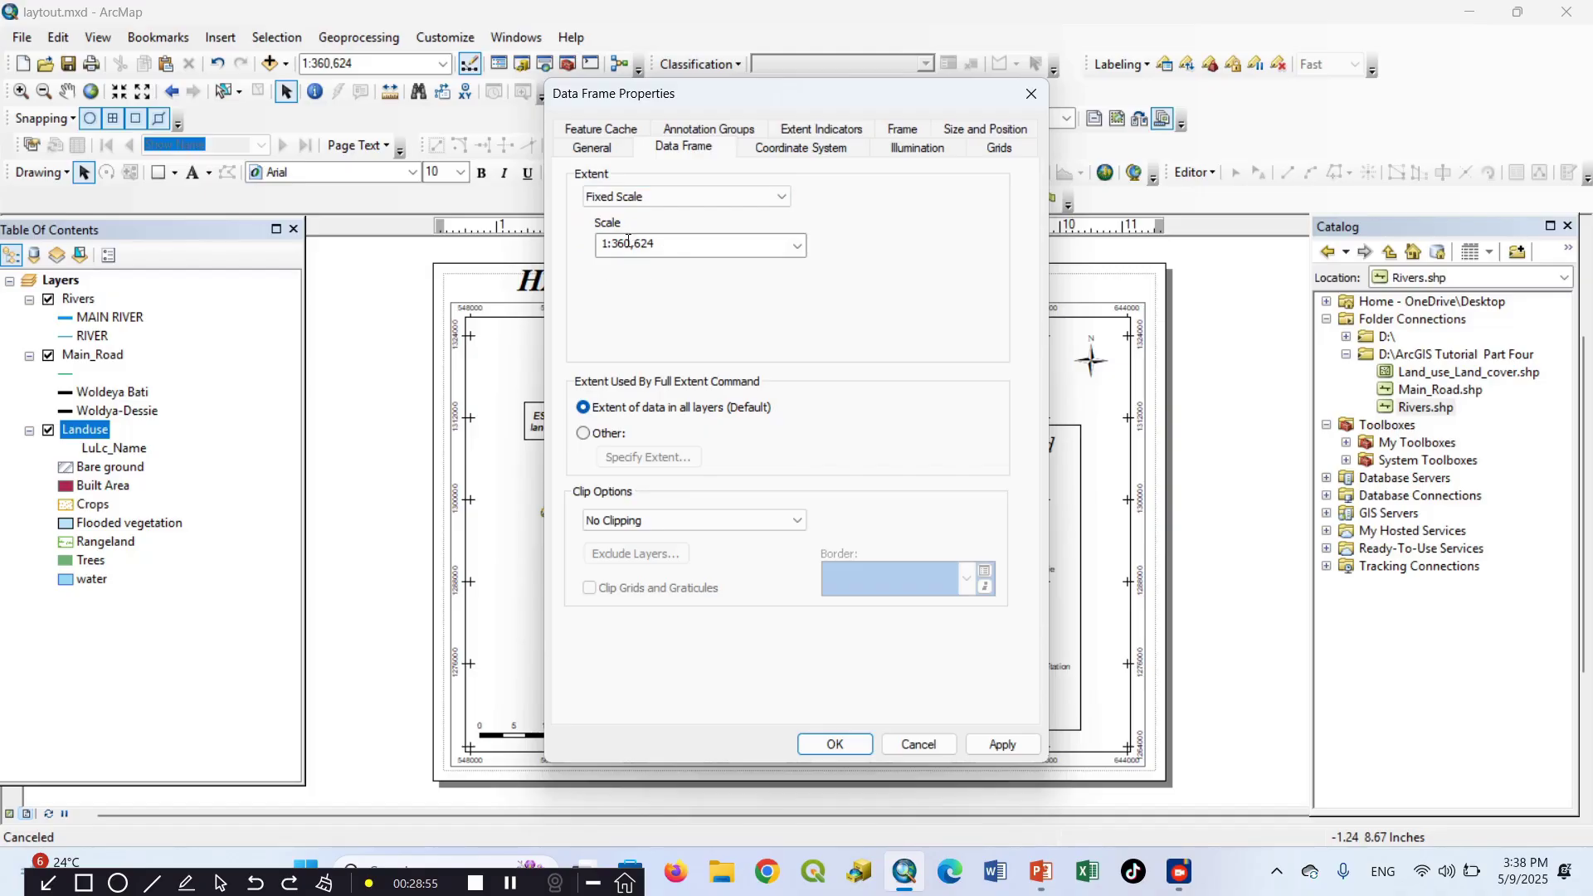
left_click(1006, 746)
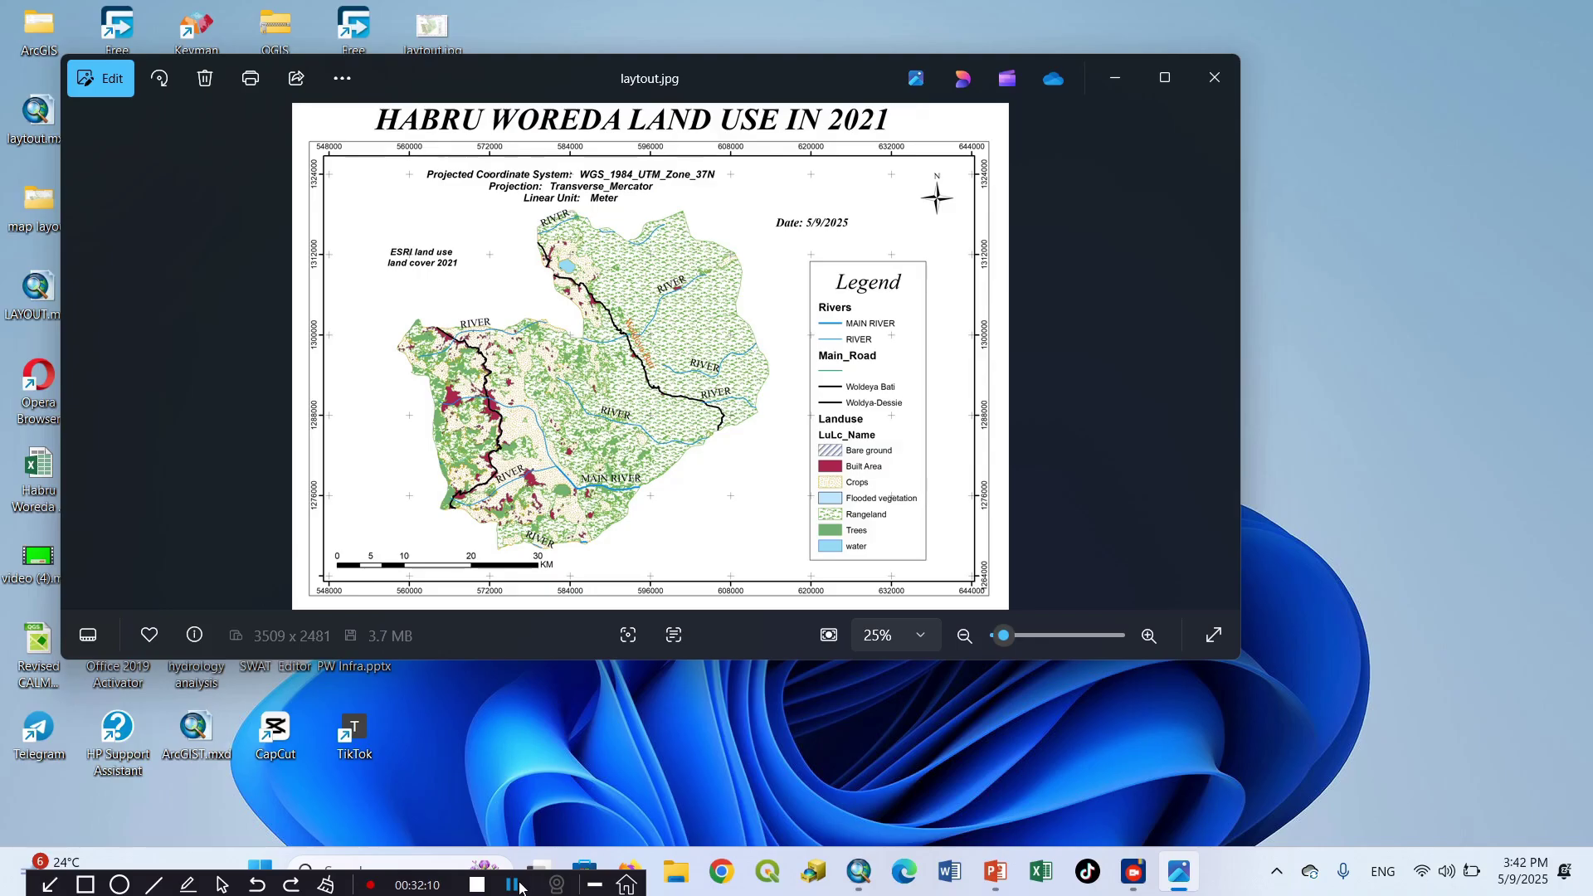
Review the slides on key map design tips and common mistakes, and switch back to ArcMap to view the finished layout
left_click(513, 885)
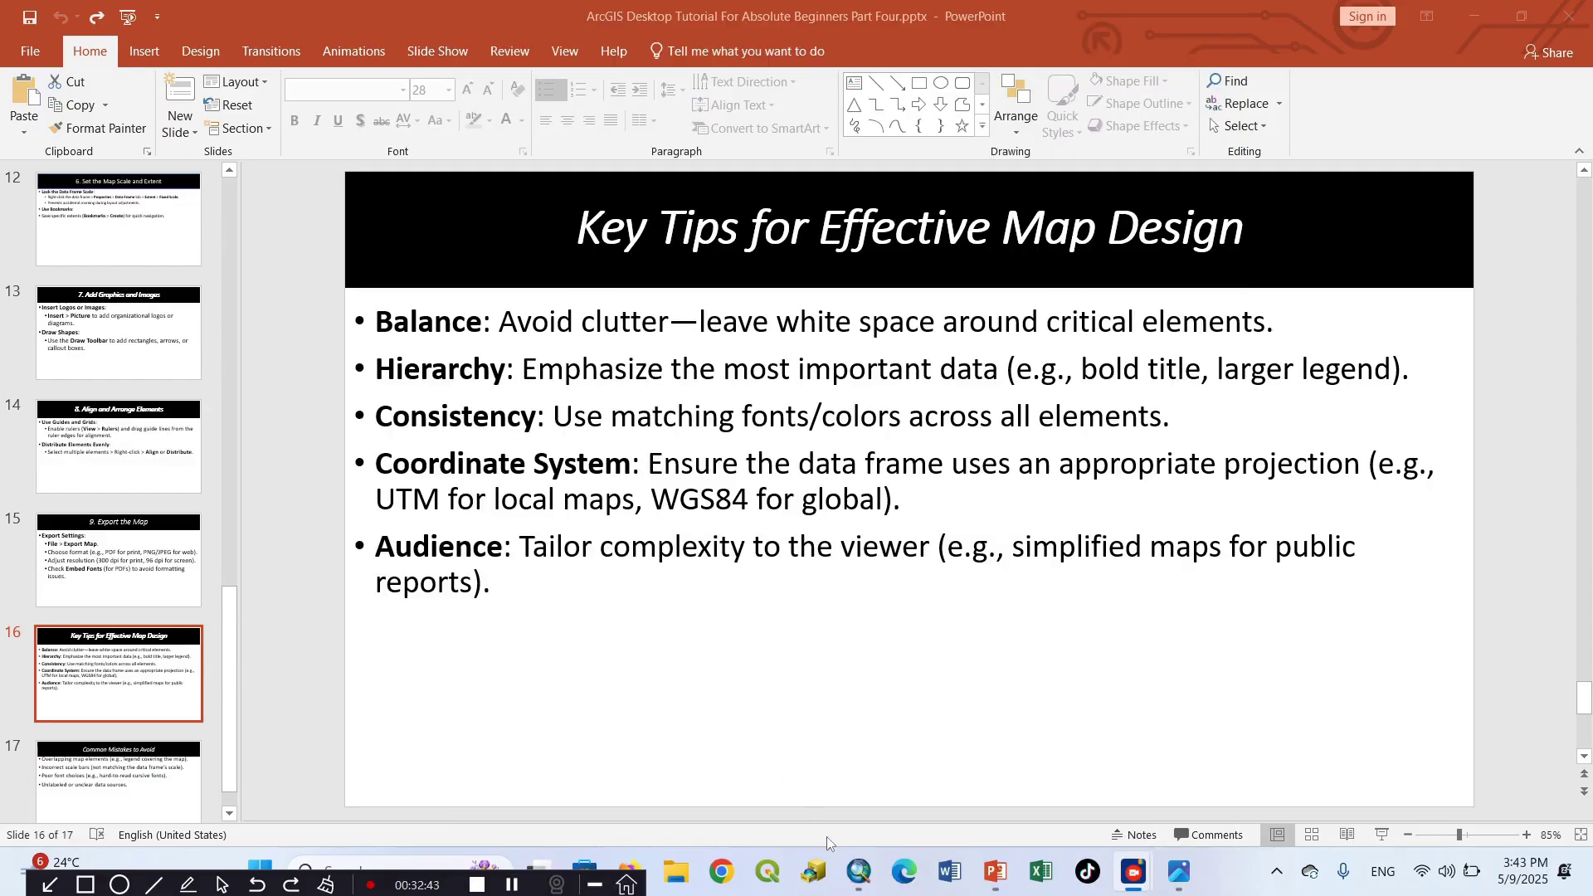
left_click(859, 872)
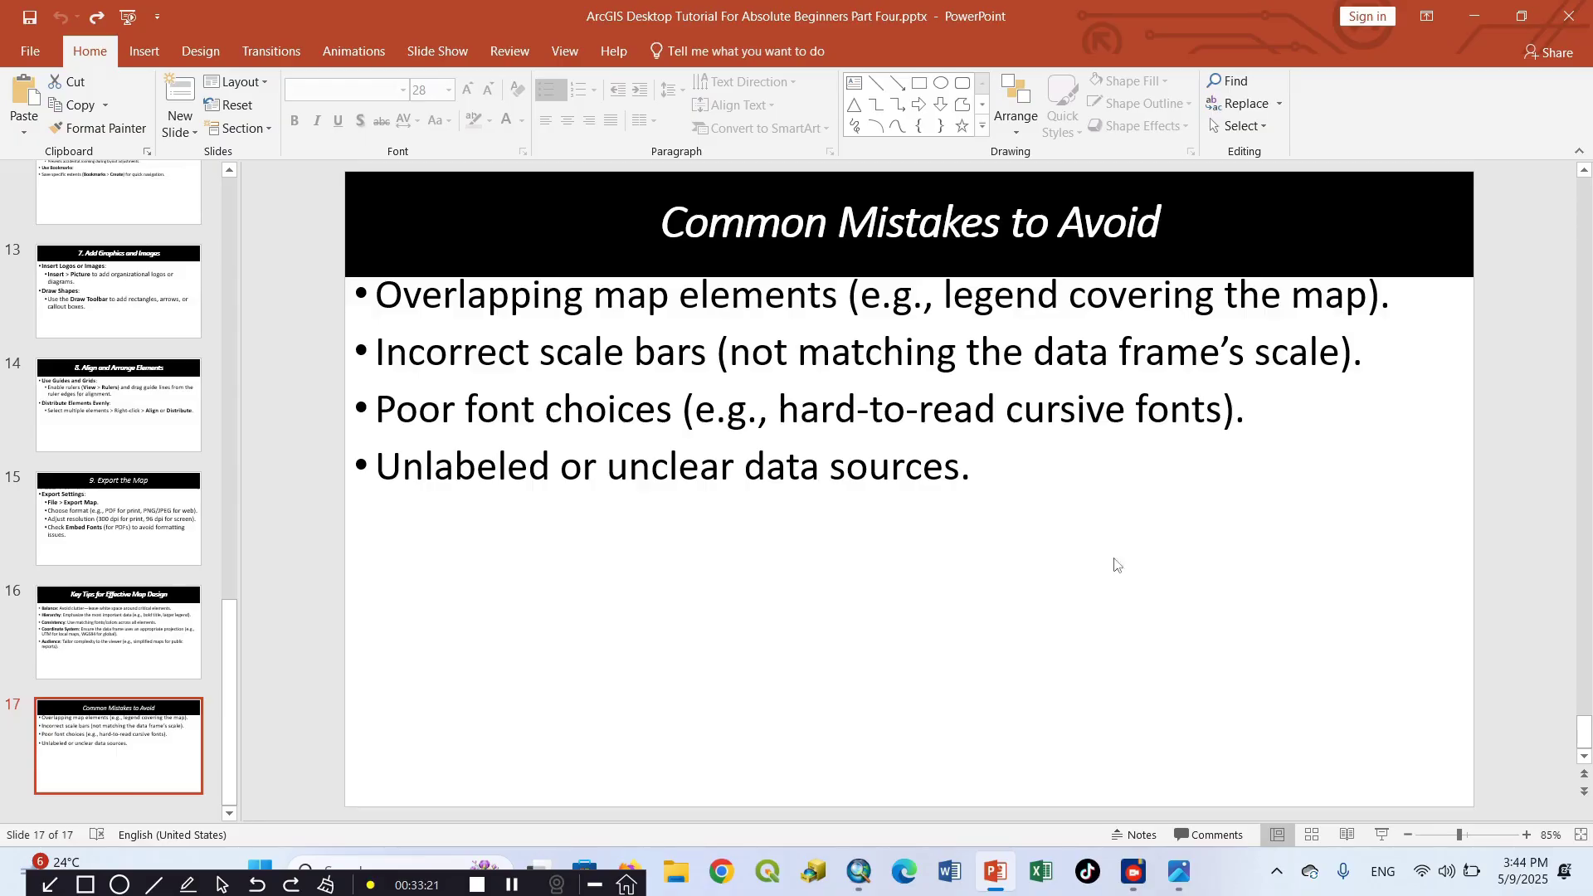
left_click(861, 873)
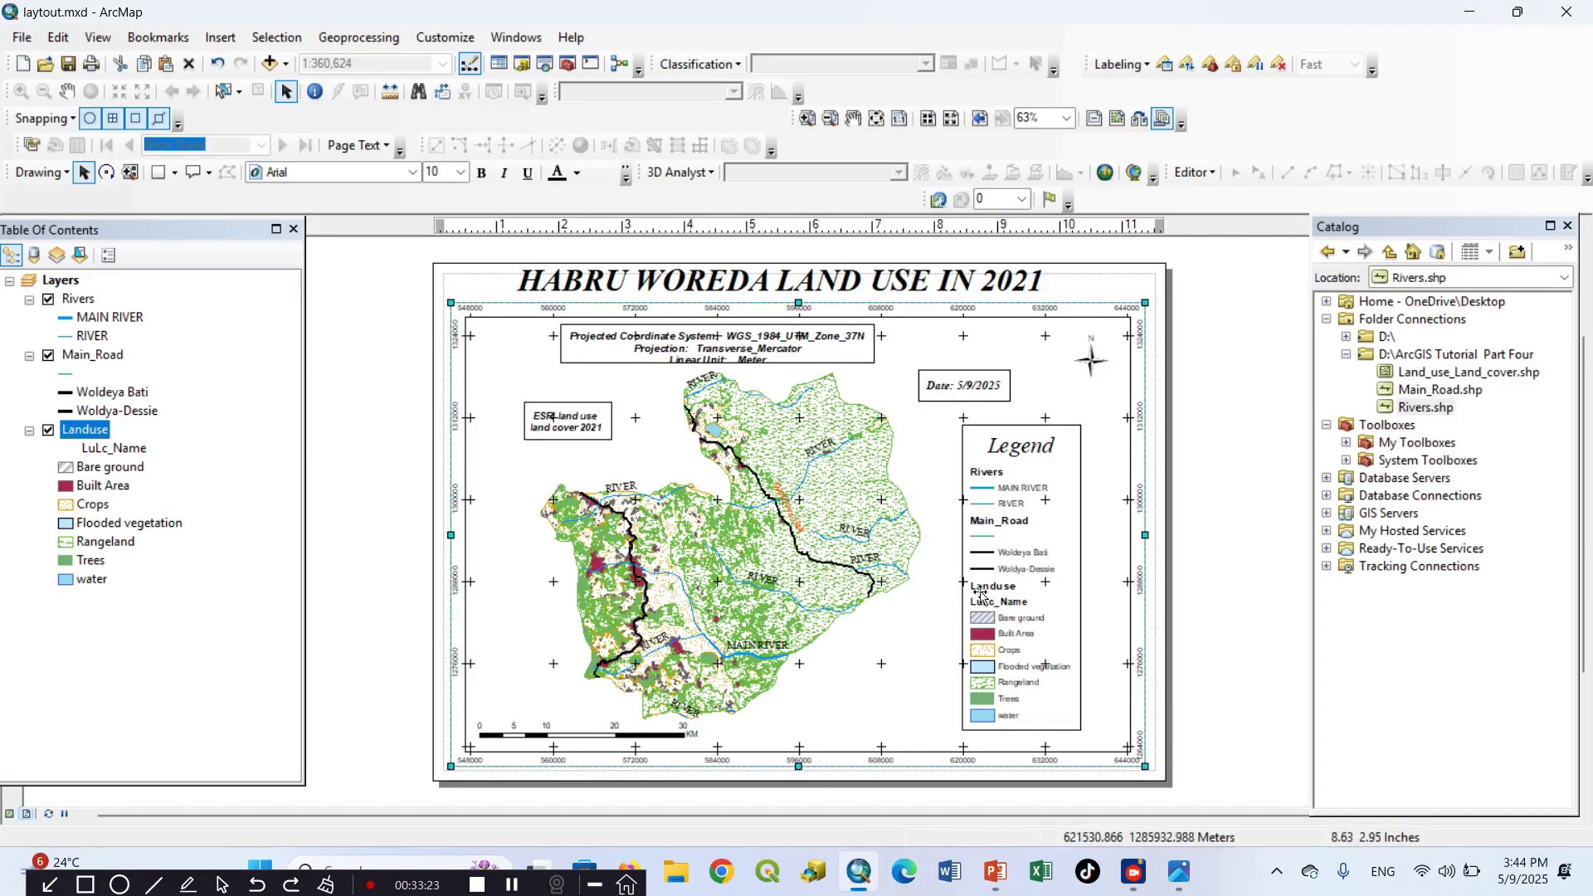